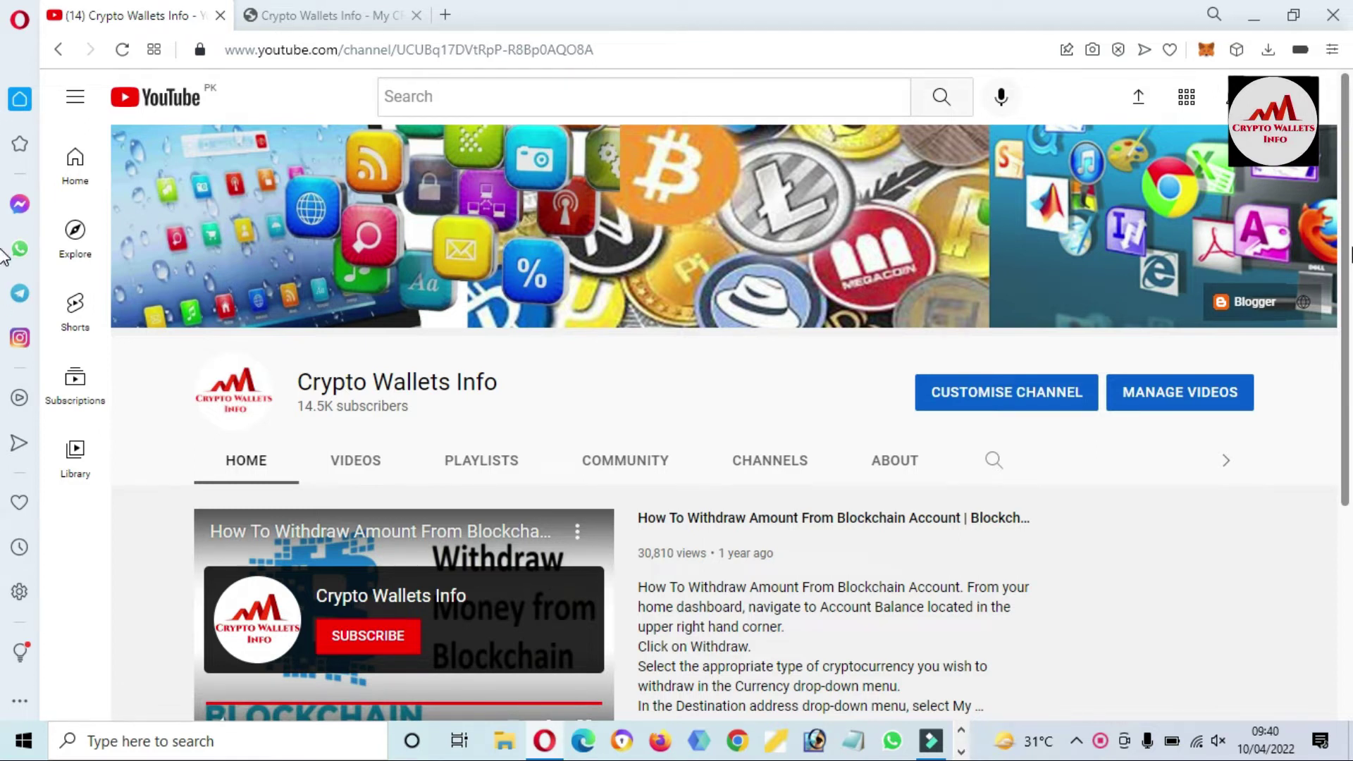
# Step: From the Crypto Wallets Info tab, open coinmarketcap.com in a new tab
pyautogui.moveTo(1346, 247)
pyautogui.mouseDown()
pyautogui.moveTo(1347, 481)
pyautogui.moveTo(1349, 224)
pyautogui.mouseUp()
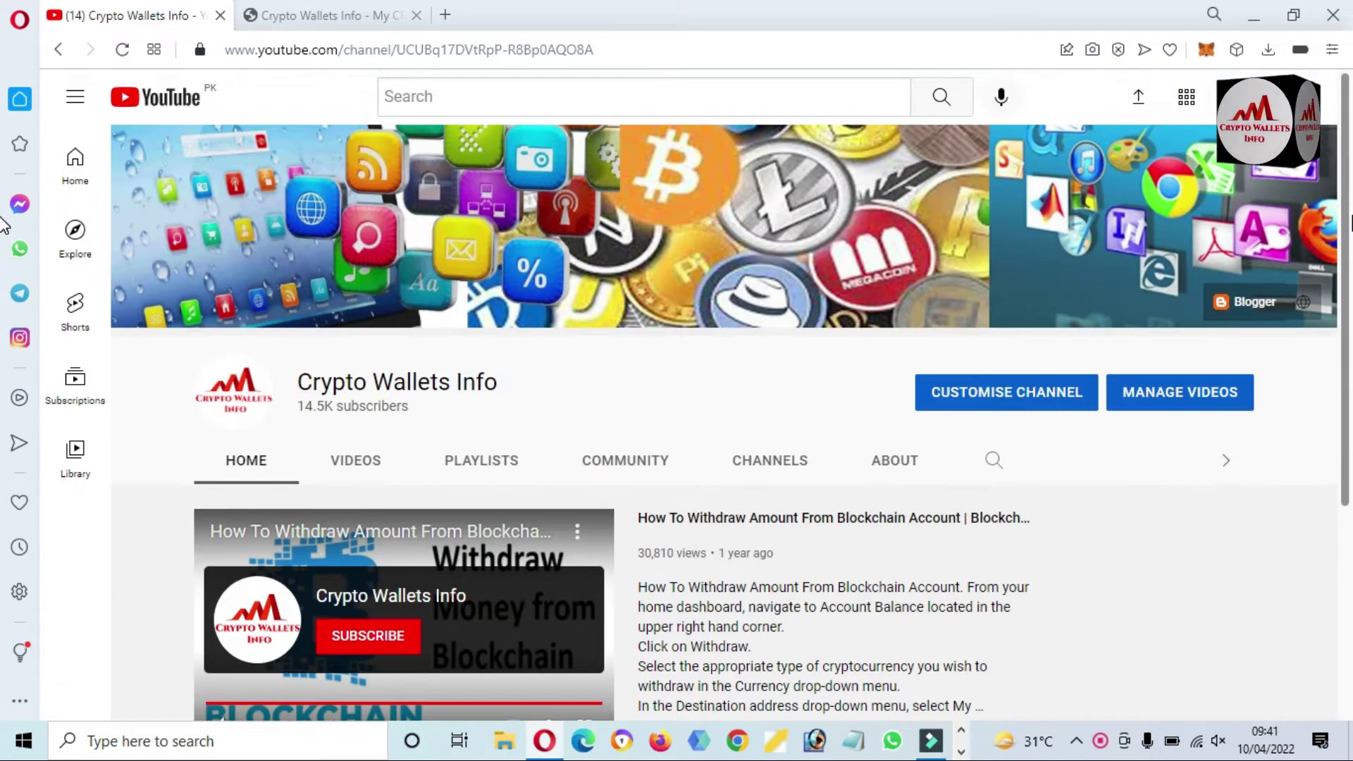
pyautogui.click(311, 17)
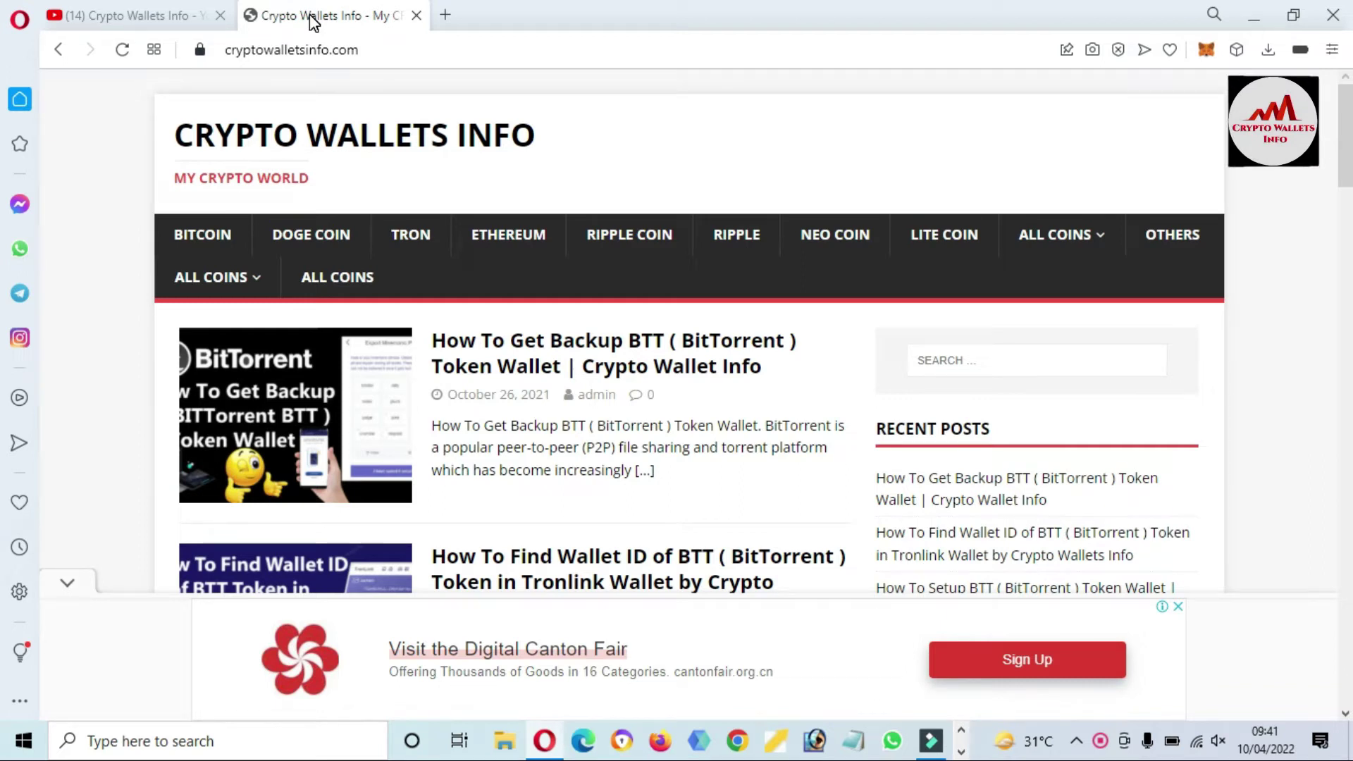
pyautogui.click(447, 15)
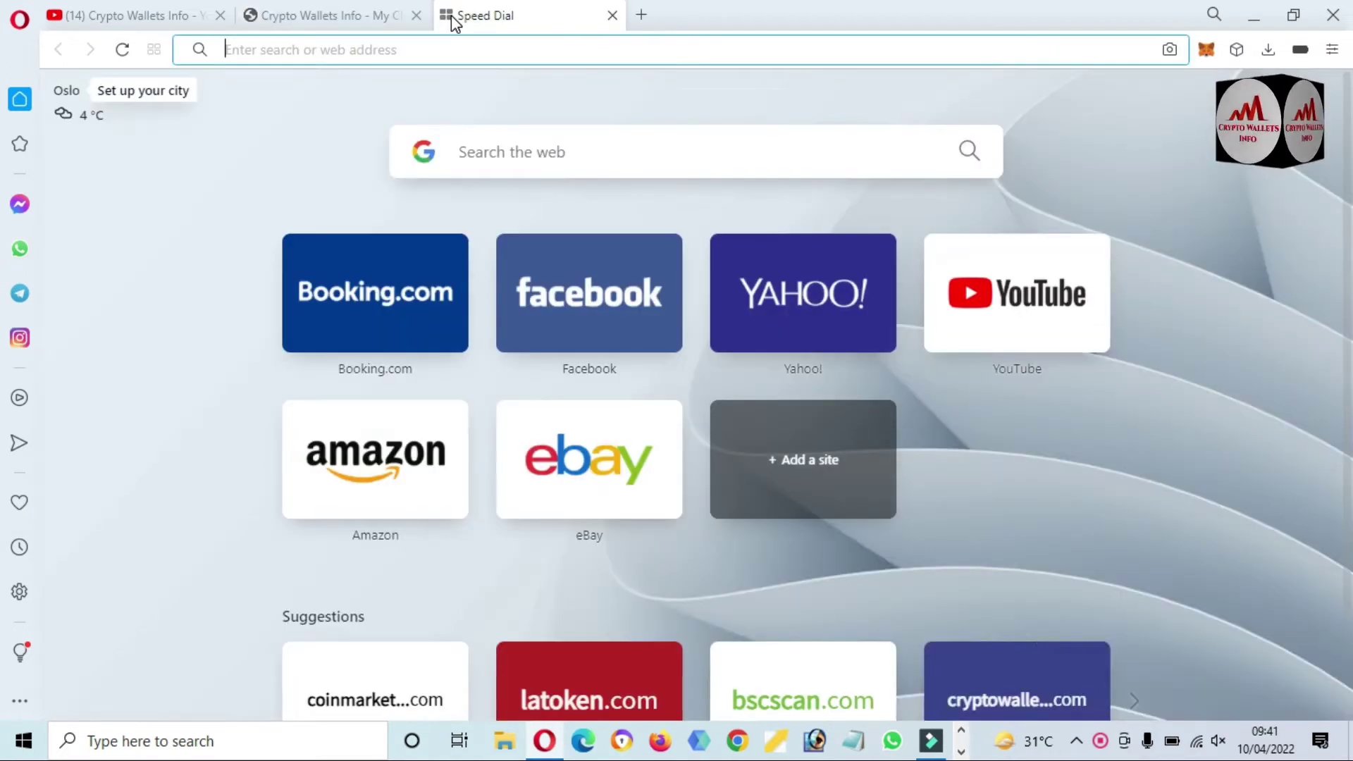
pyautogui.write('coinmarketcap.com')
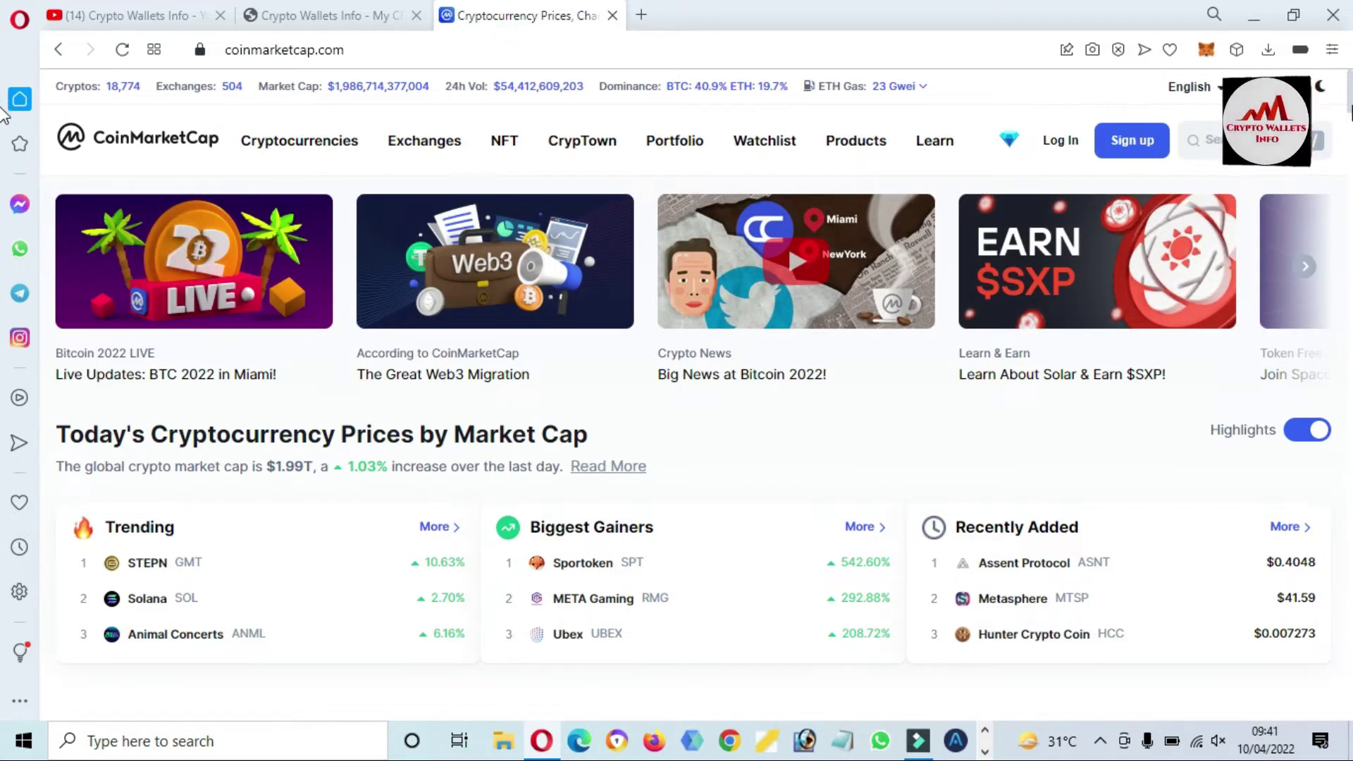
# Step: Scroll the price table down to KuCoin Token (KCS) at rank 62
pyautogui.scroll(-8, 3, 113)
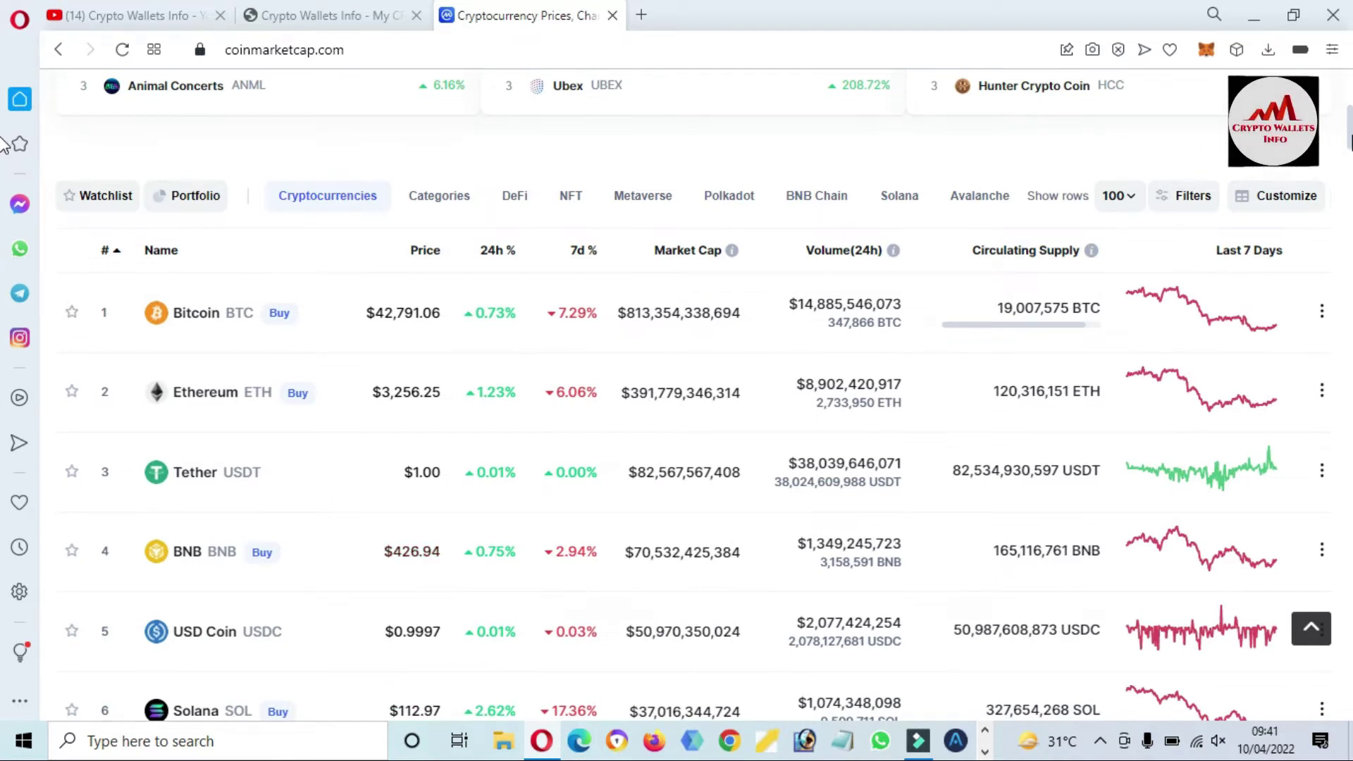
pyautogui.scroll(-2, 3, 146)
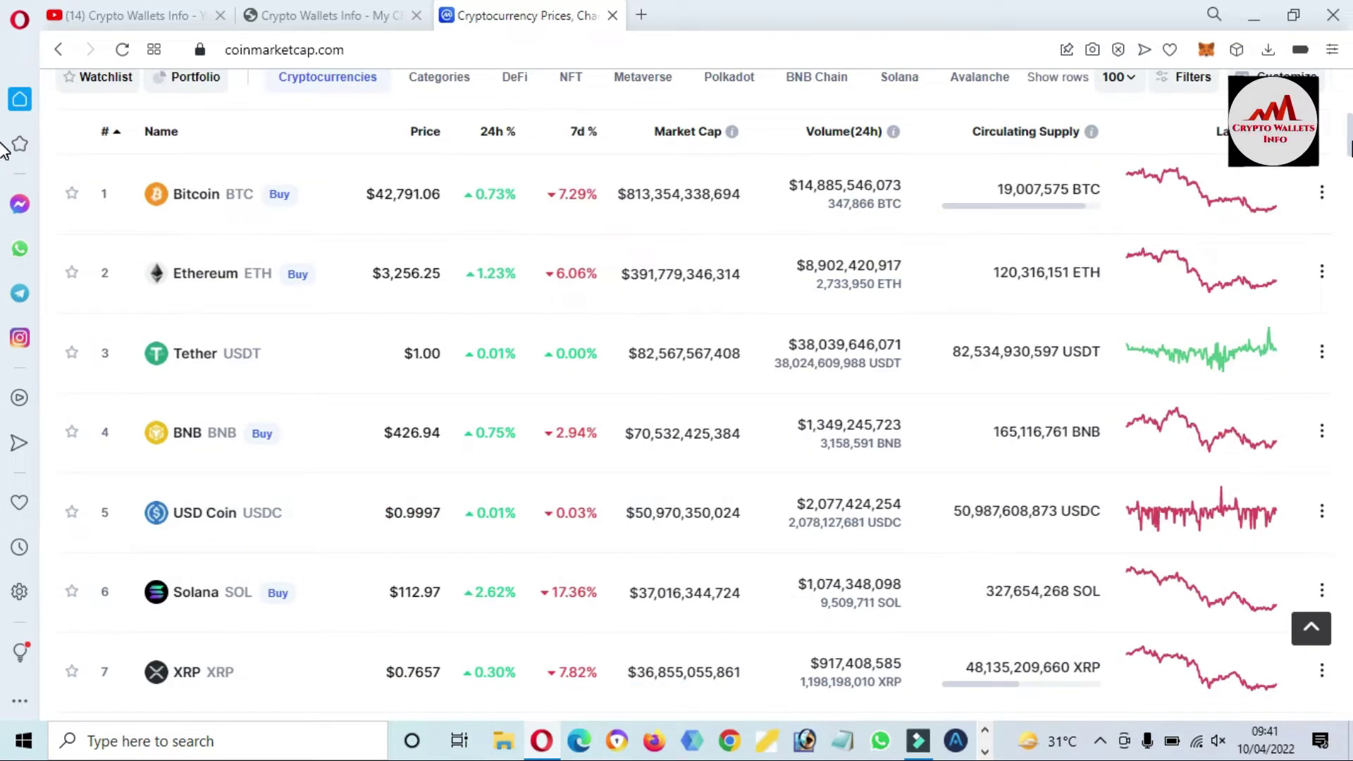
pyautogui.scroll(-2, 4, 150)
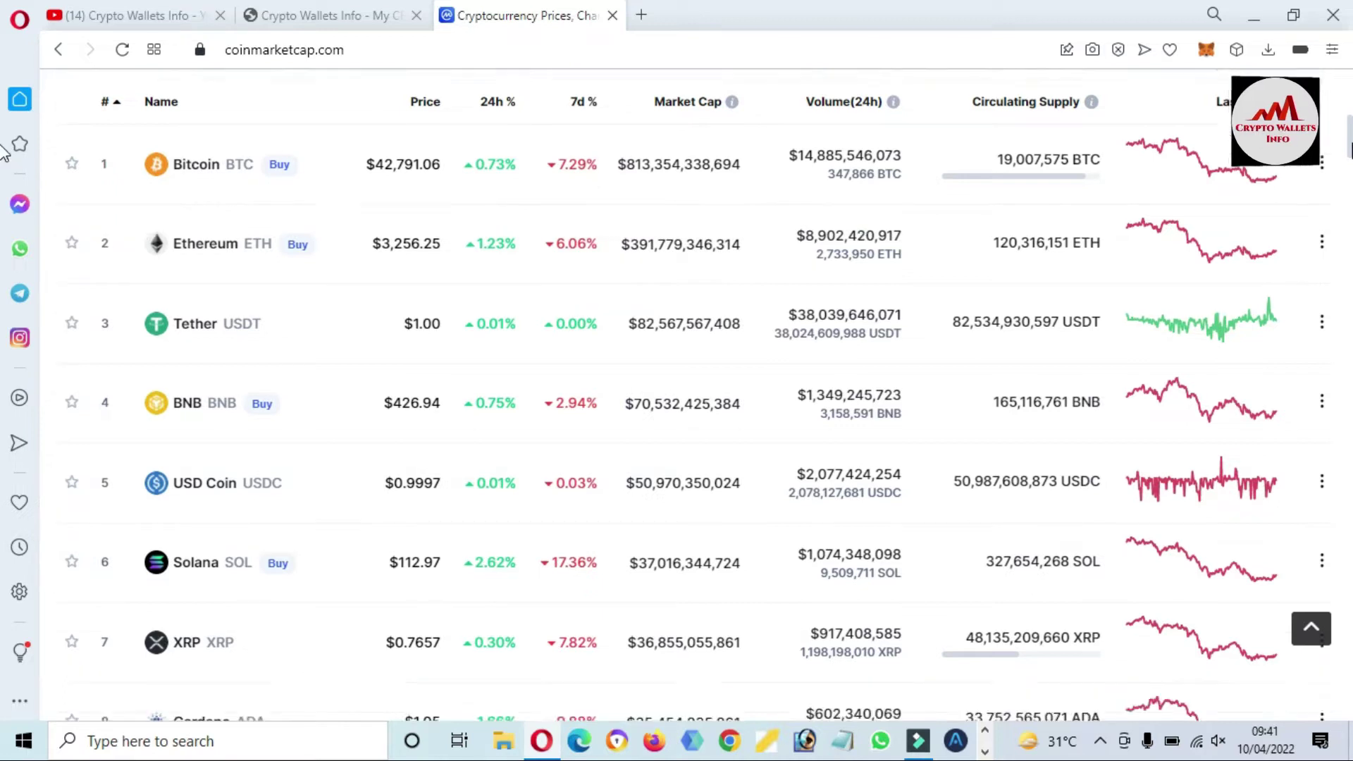
pyautogui.scroll(-1, 4, 155)
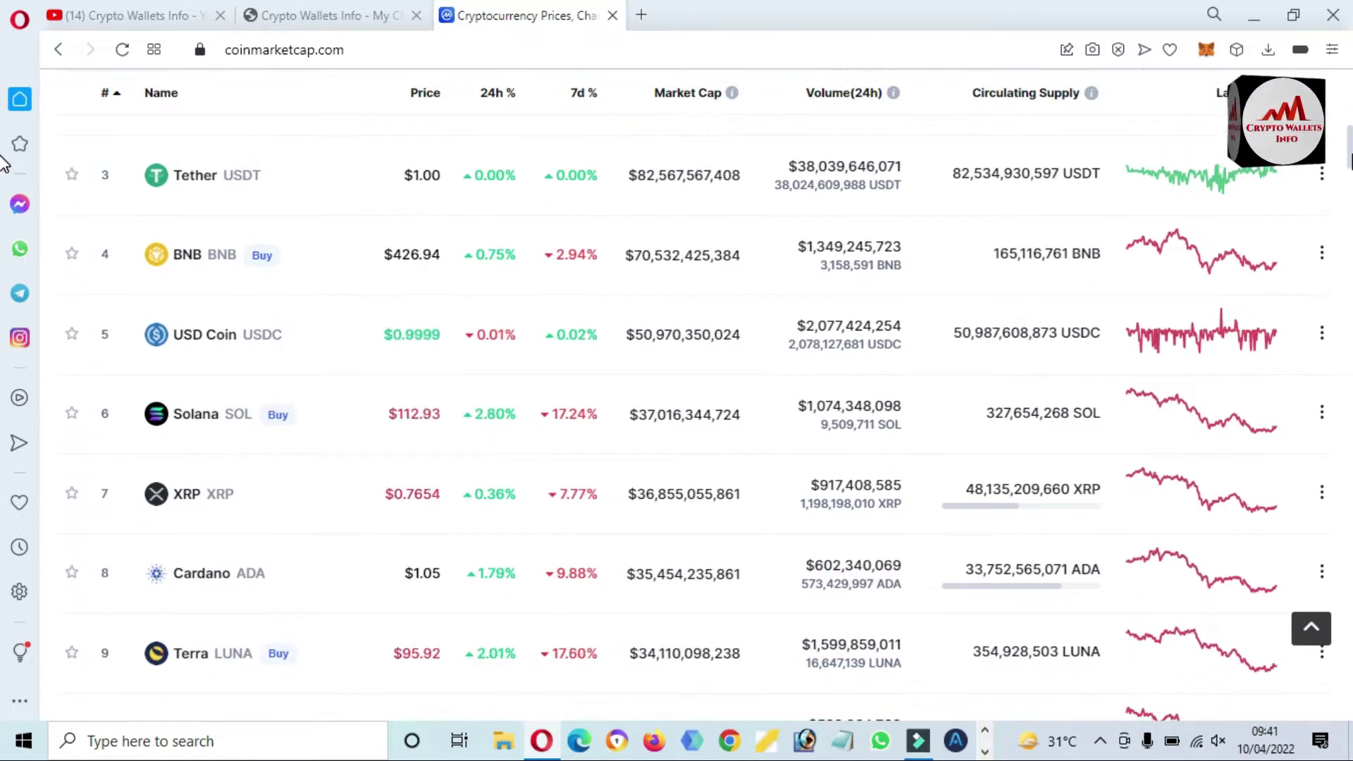
pyautogui.scroll(-2, 3, 155)
pyautogui.scroll(-2, 3, 176)
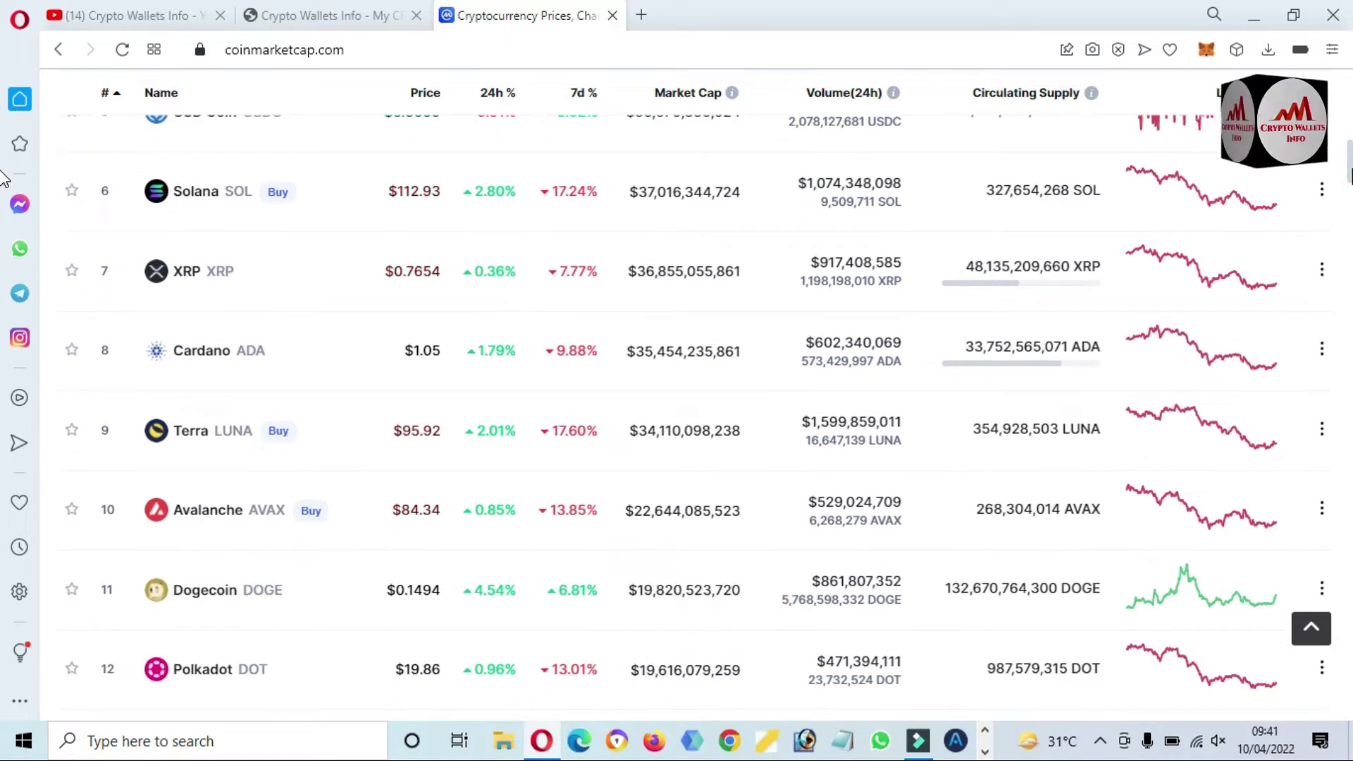
pyautogui.scroll(-8, 3, 183)
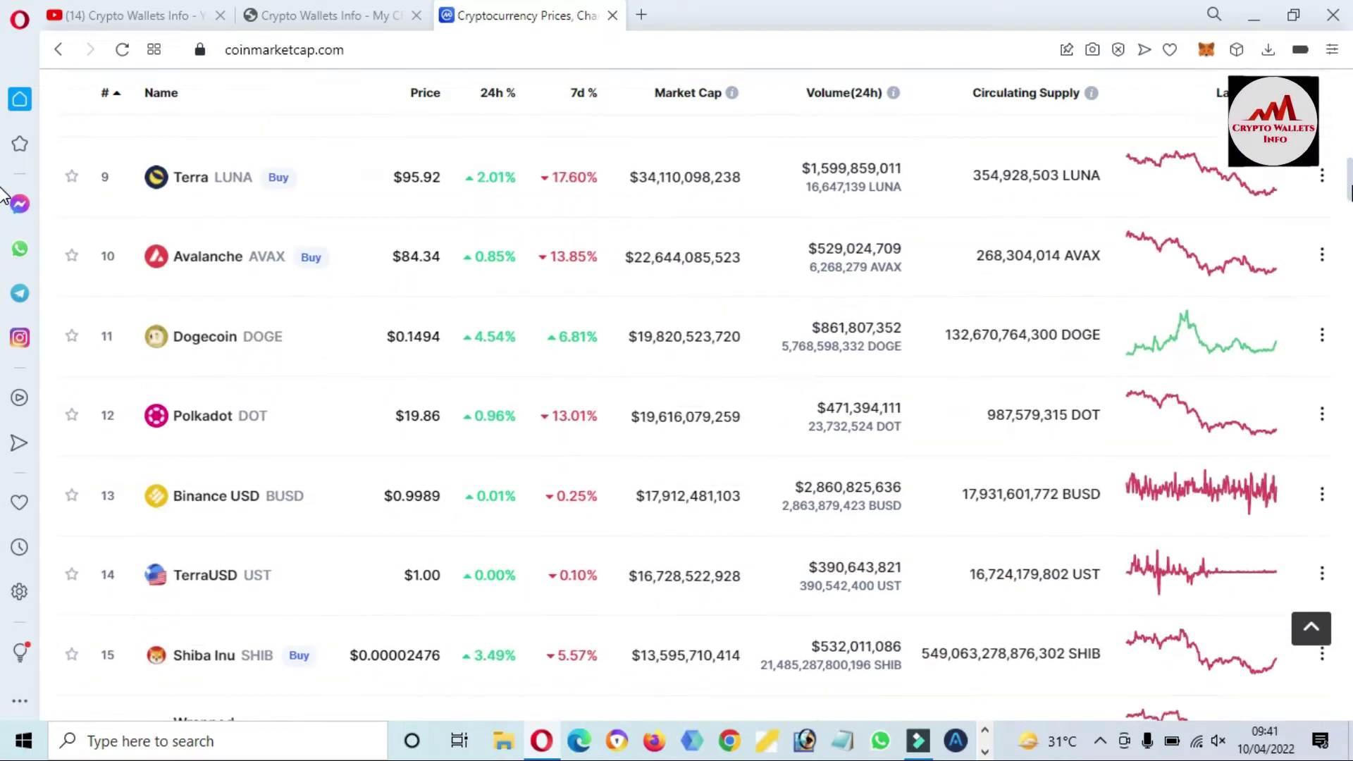
pyautogui.scroll(-8, 3, 226)
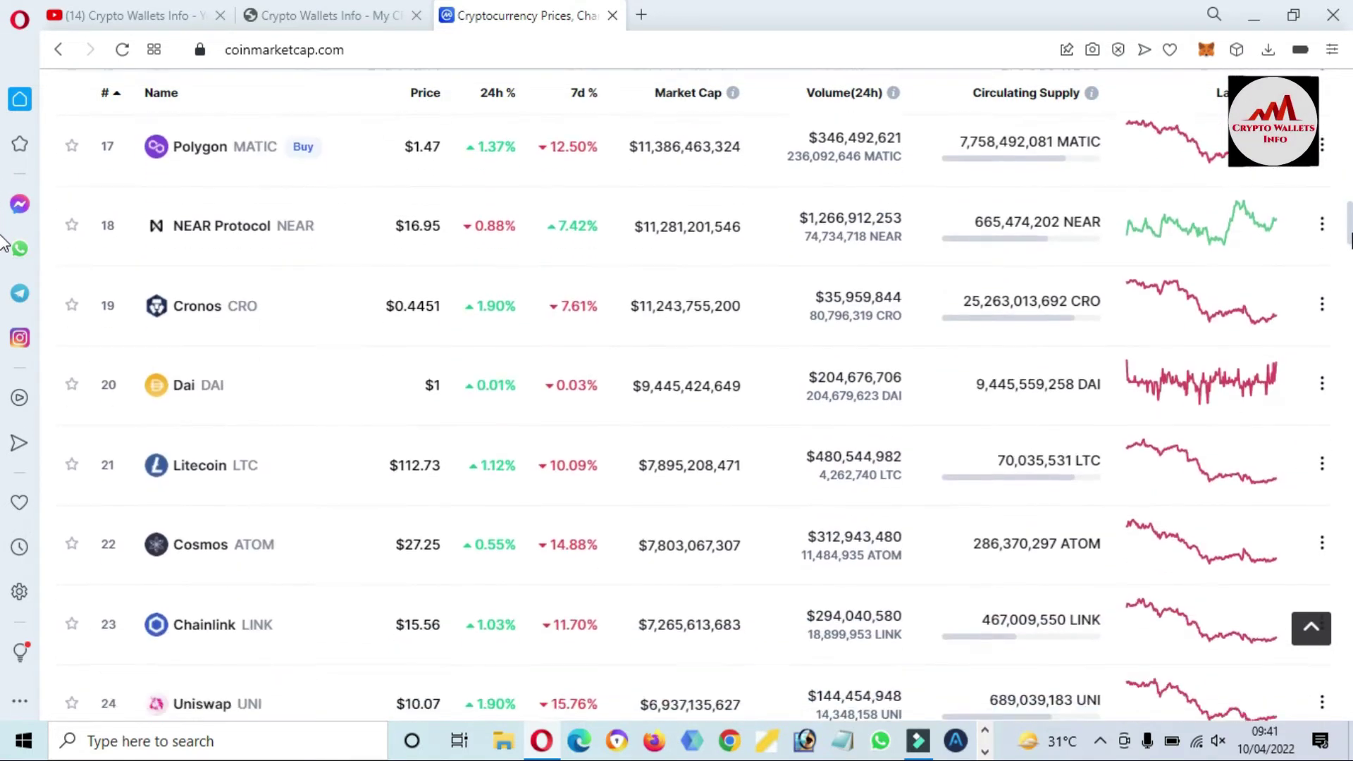
pyautogui.scroll(-7, 3, 261)
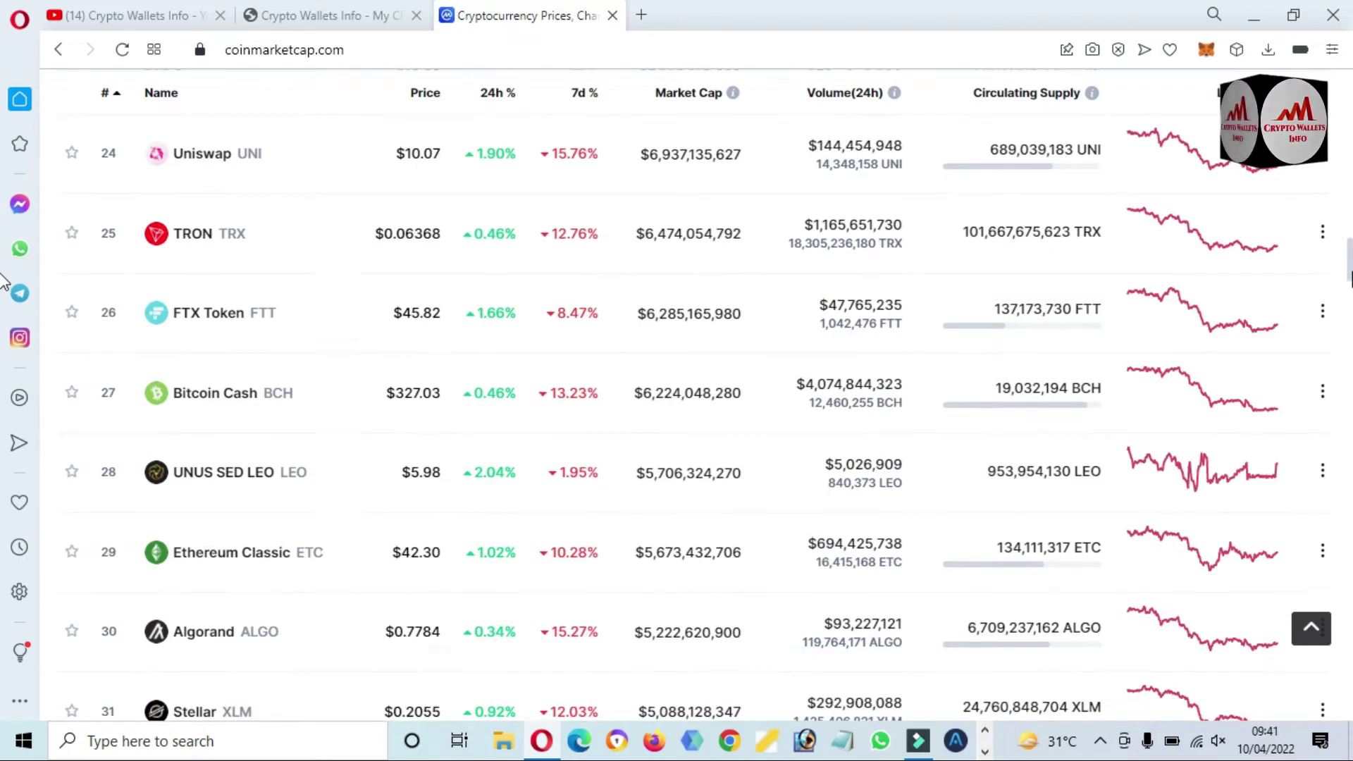
pyautogui.scroll(-7, 3, 317)
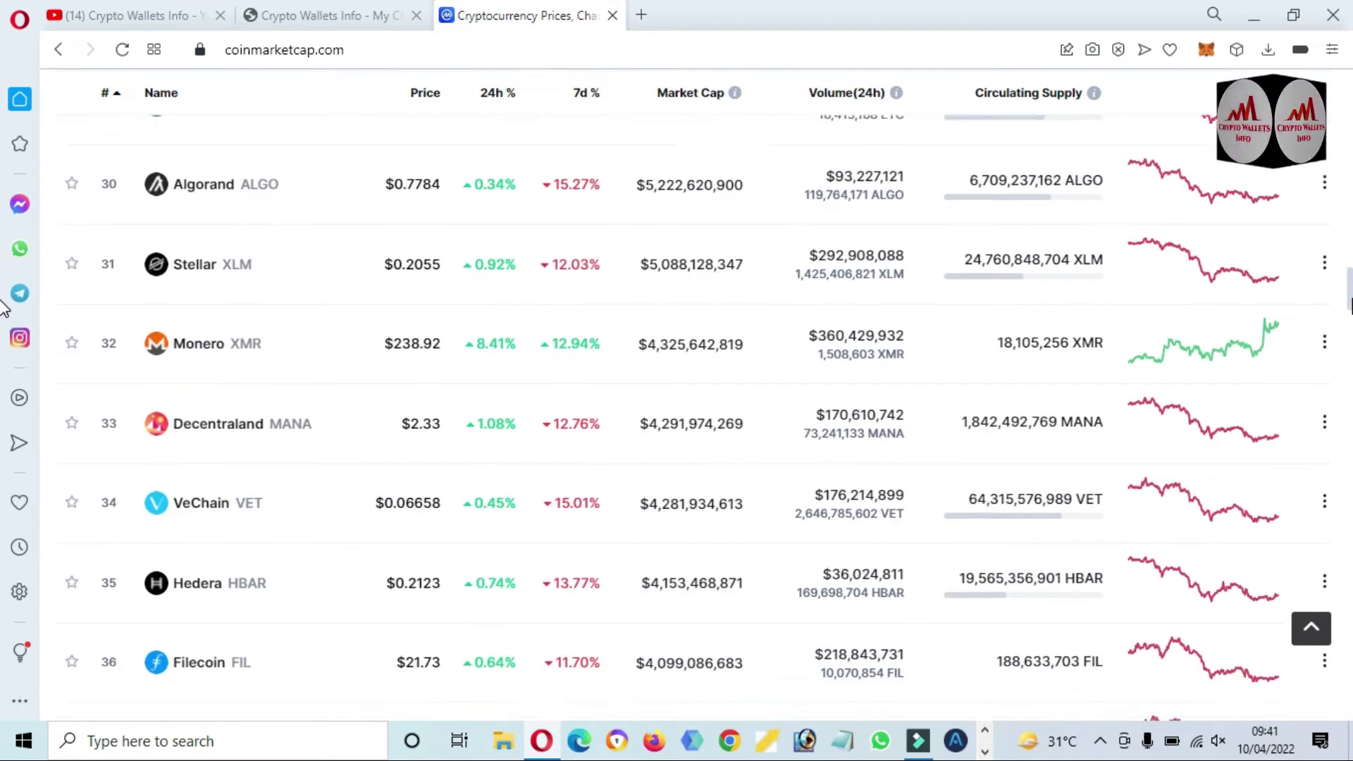
pyautogui.scroll(-5, 4, 345)
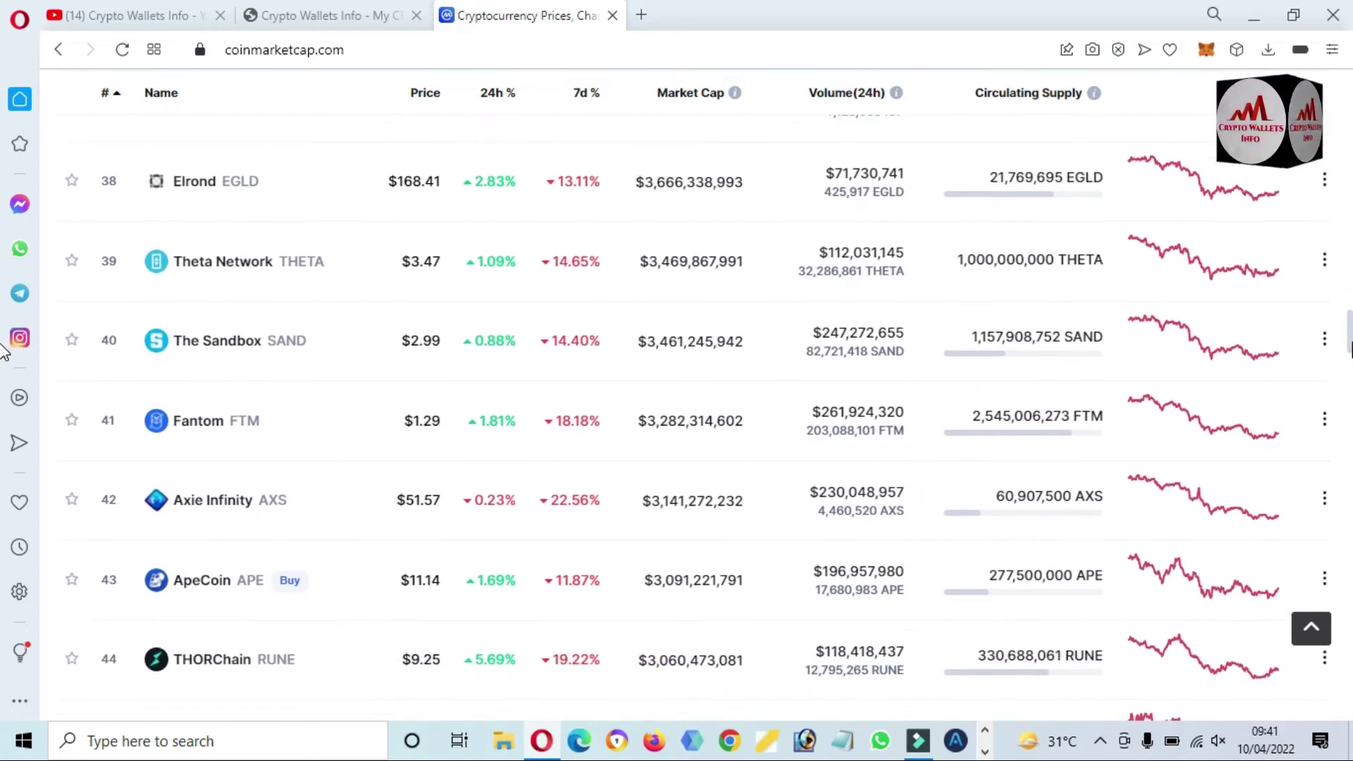
pyautogui.scroll(-7, 4, 367)
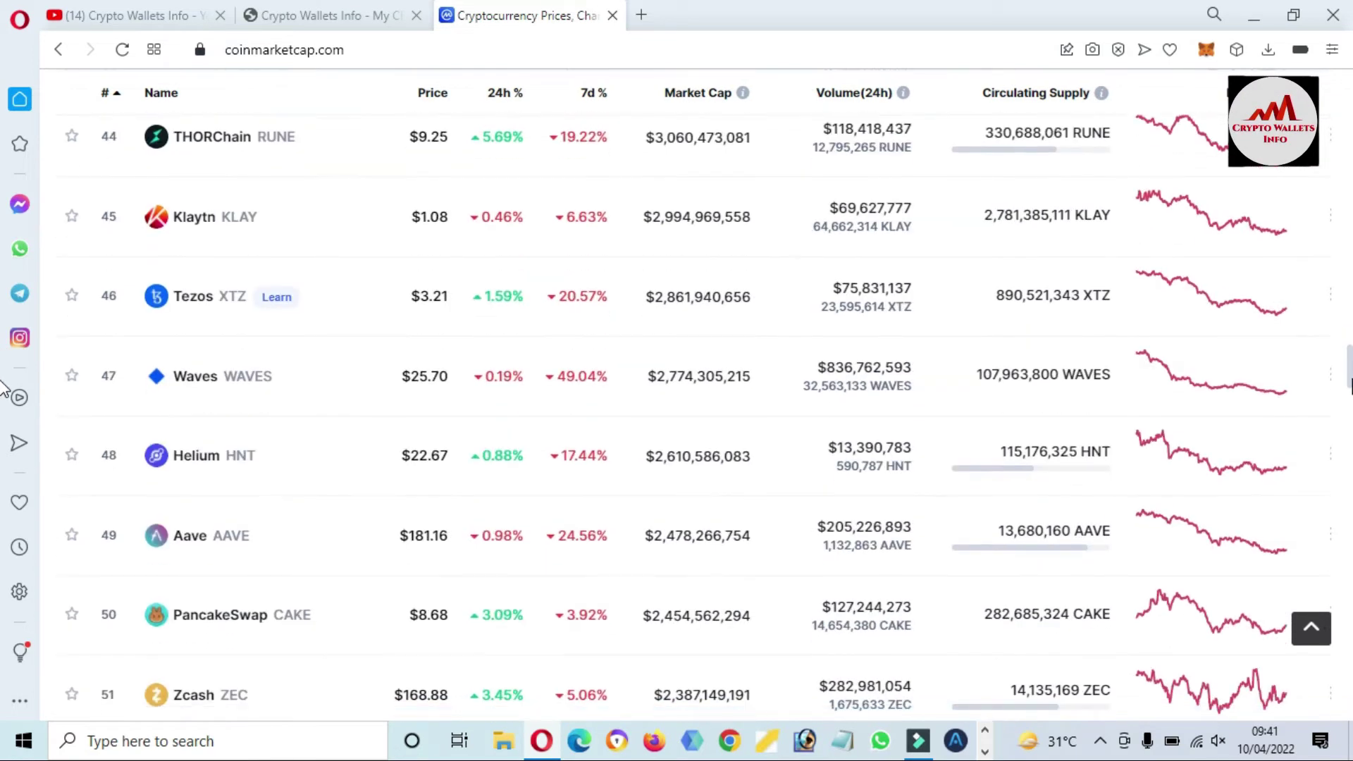
pyautogui.scroll(-5, 3, 398)
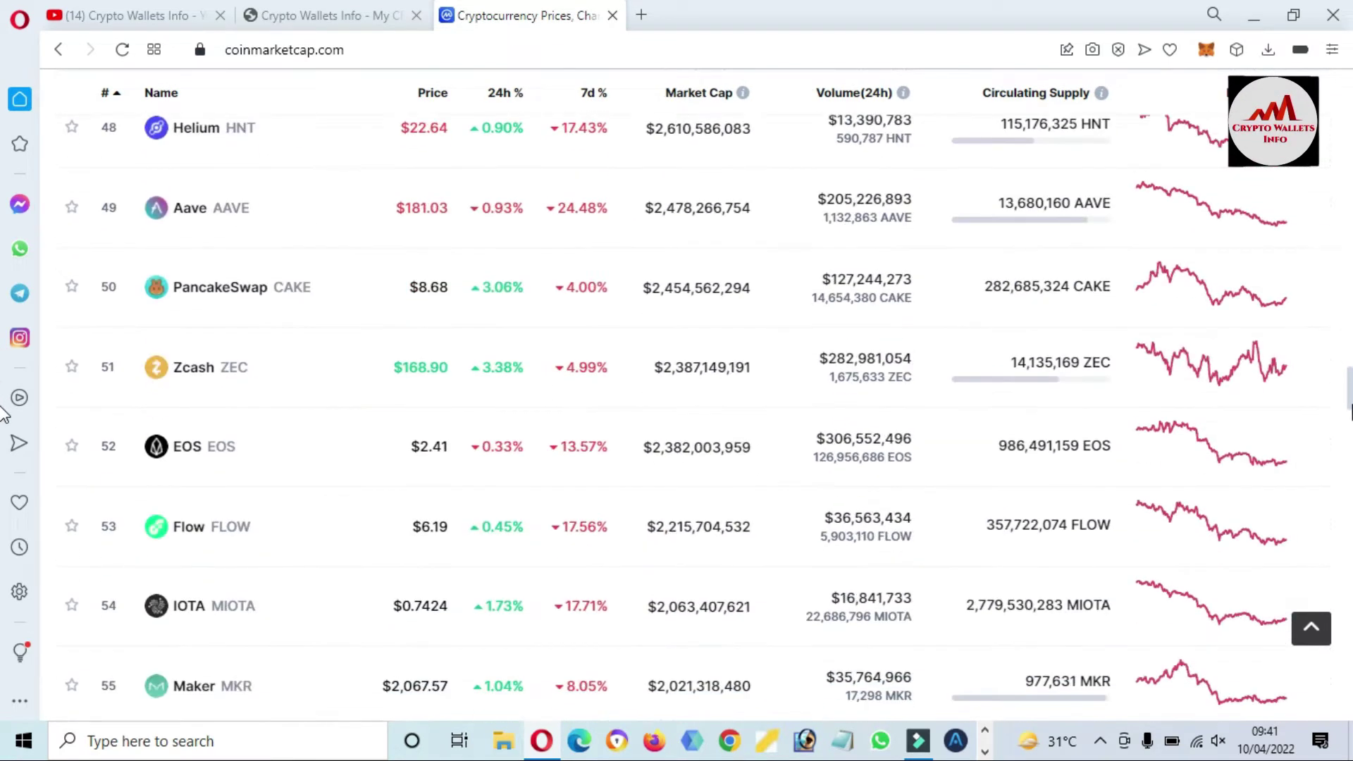
pyautogui.scroll(-7, 4, 427)
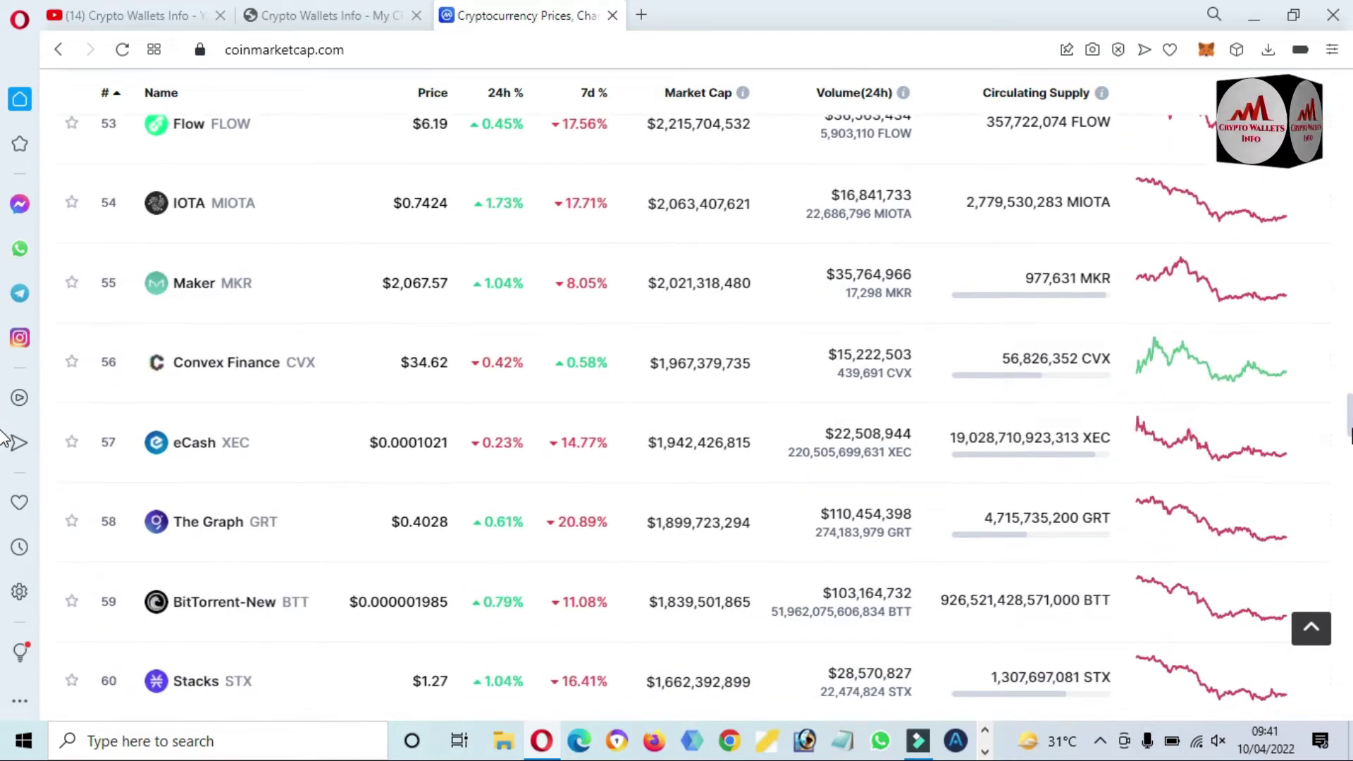
pyautogui.scroll(-2, 4, 468)
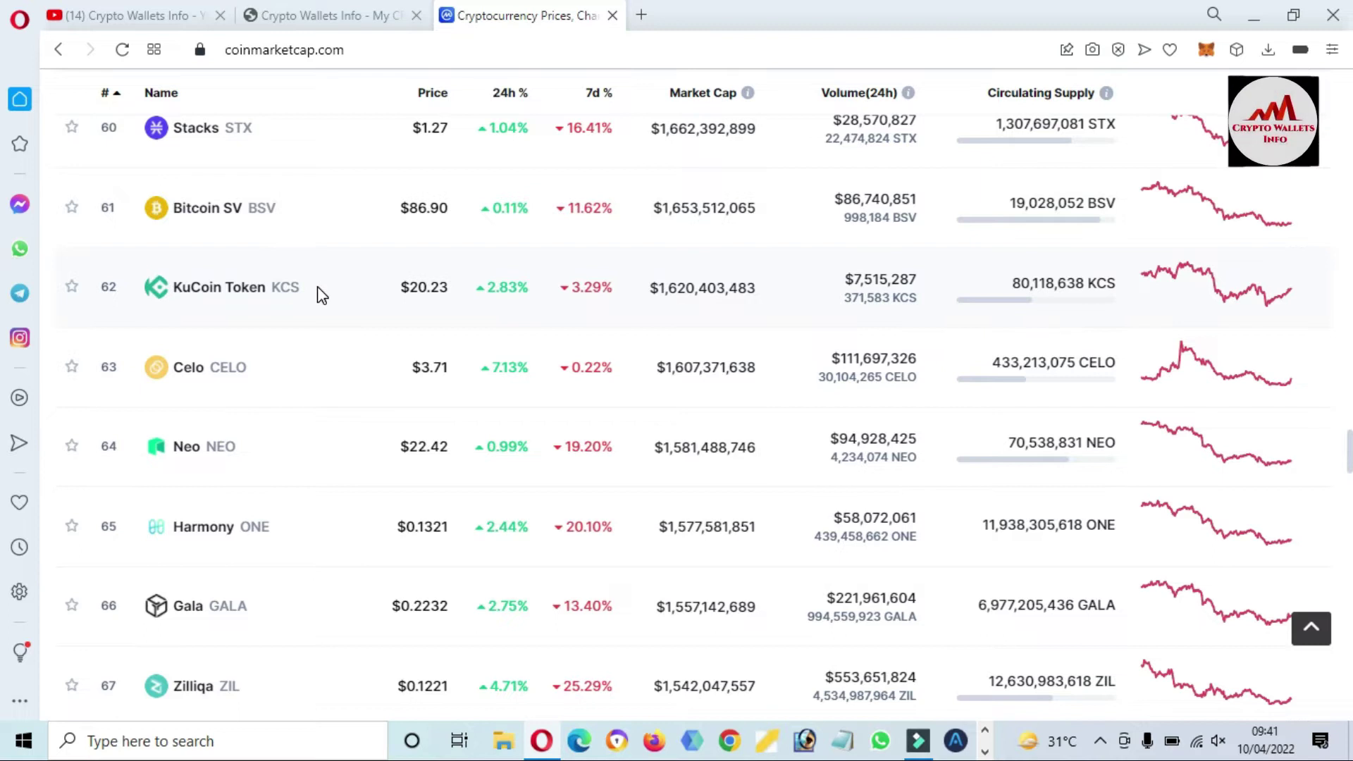
# Step: Highlight KuCoin Token's name and its $20.22 price in the table
pyautogui.moveTo(317, 287); pyautogui.dragTo(176, 282)
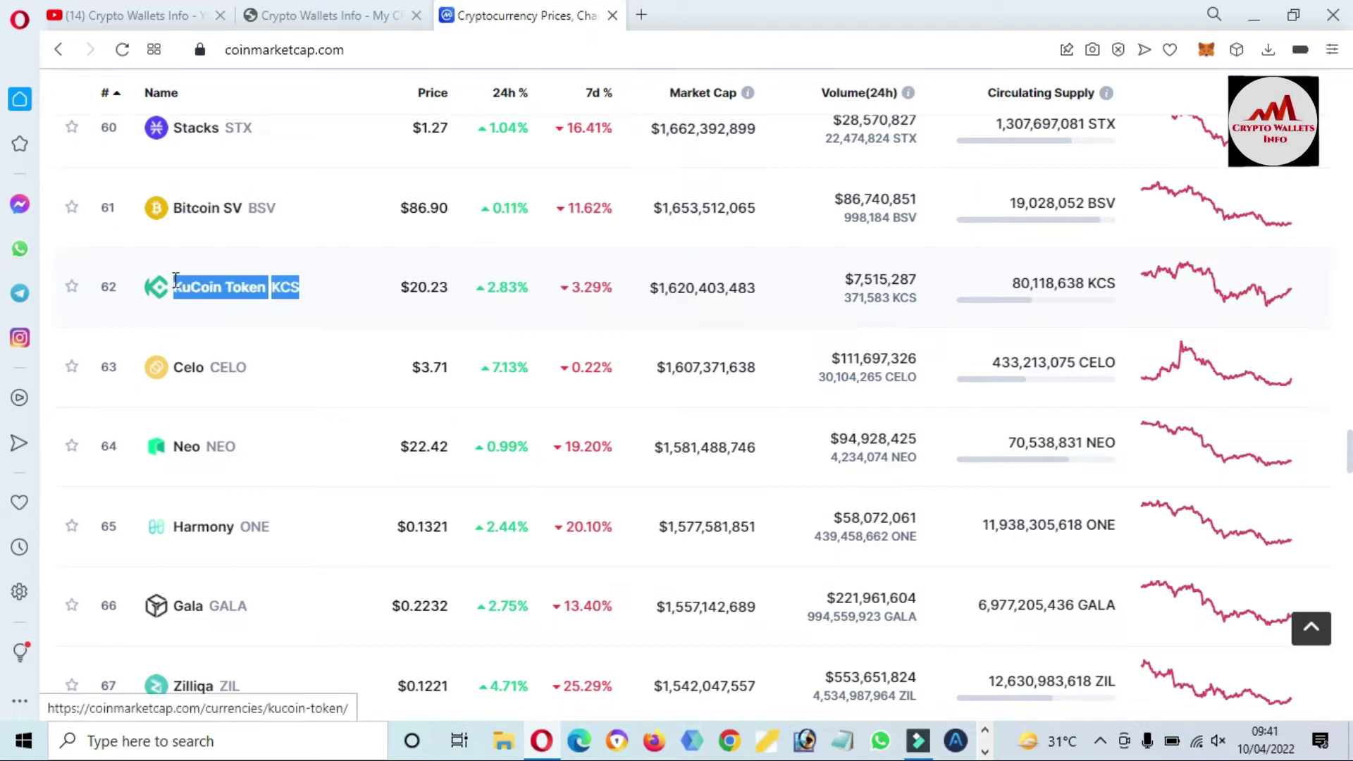
pyautogui.moveTo(338, 294); pyautogui.dragTo(202, 287)
pyautogui.moveTo(396, 296); pyautogui.dragTo(614, 287)
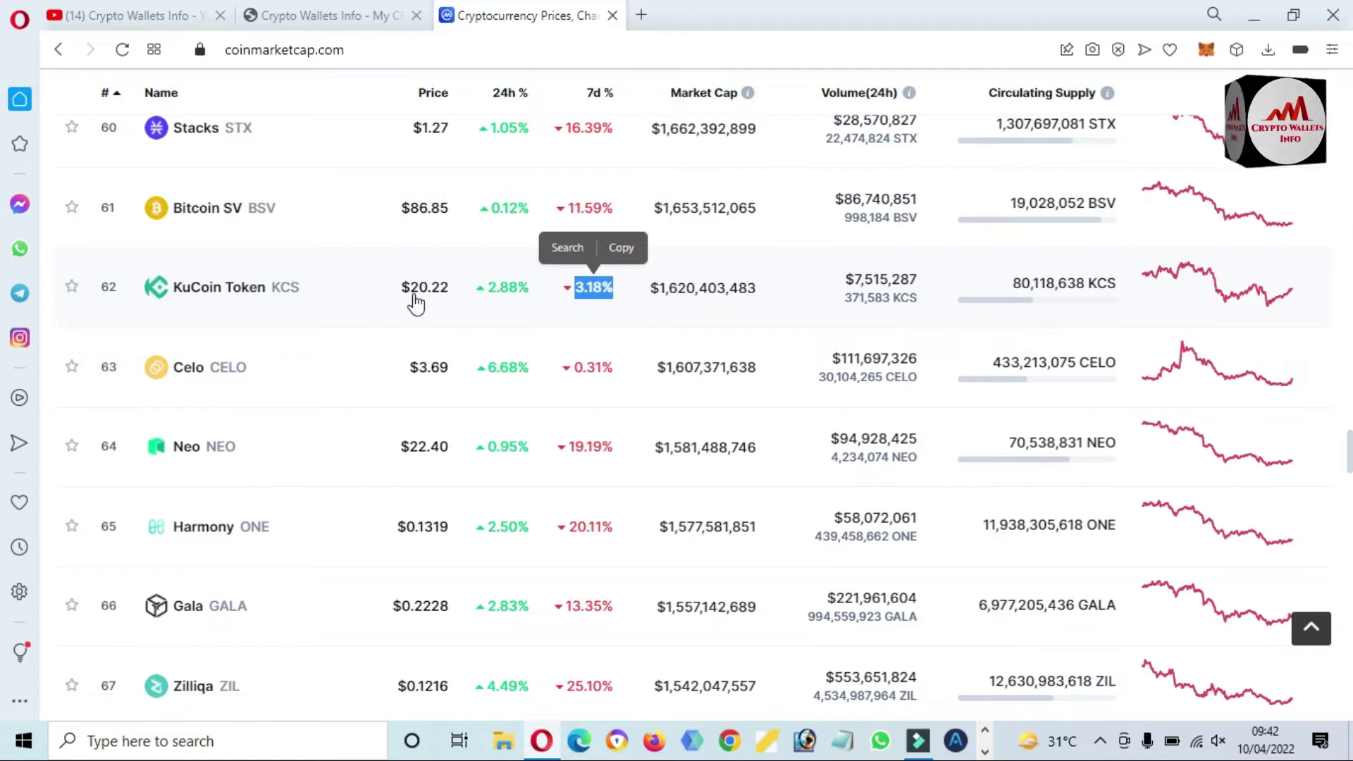
# Step: Open the KuCoin Token page and switch its price chart to the ALL range
pyautogui.click(251, 293)
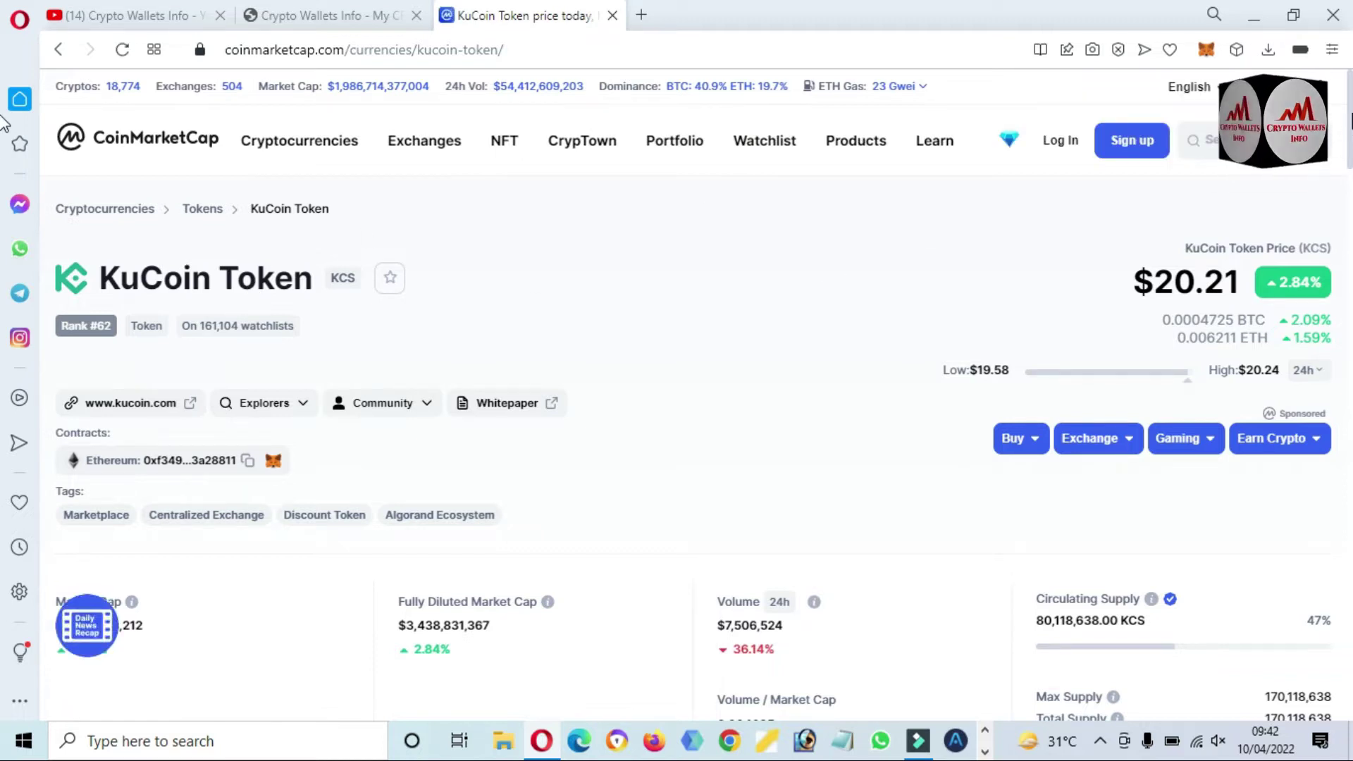
pyautogui.scroll(-5, 3, 110)
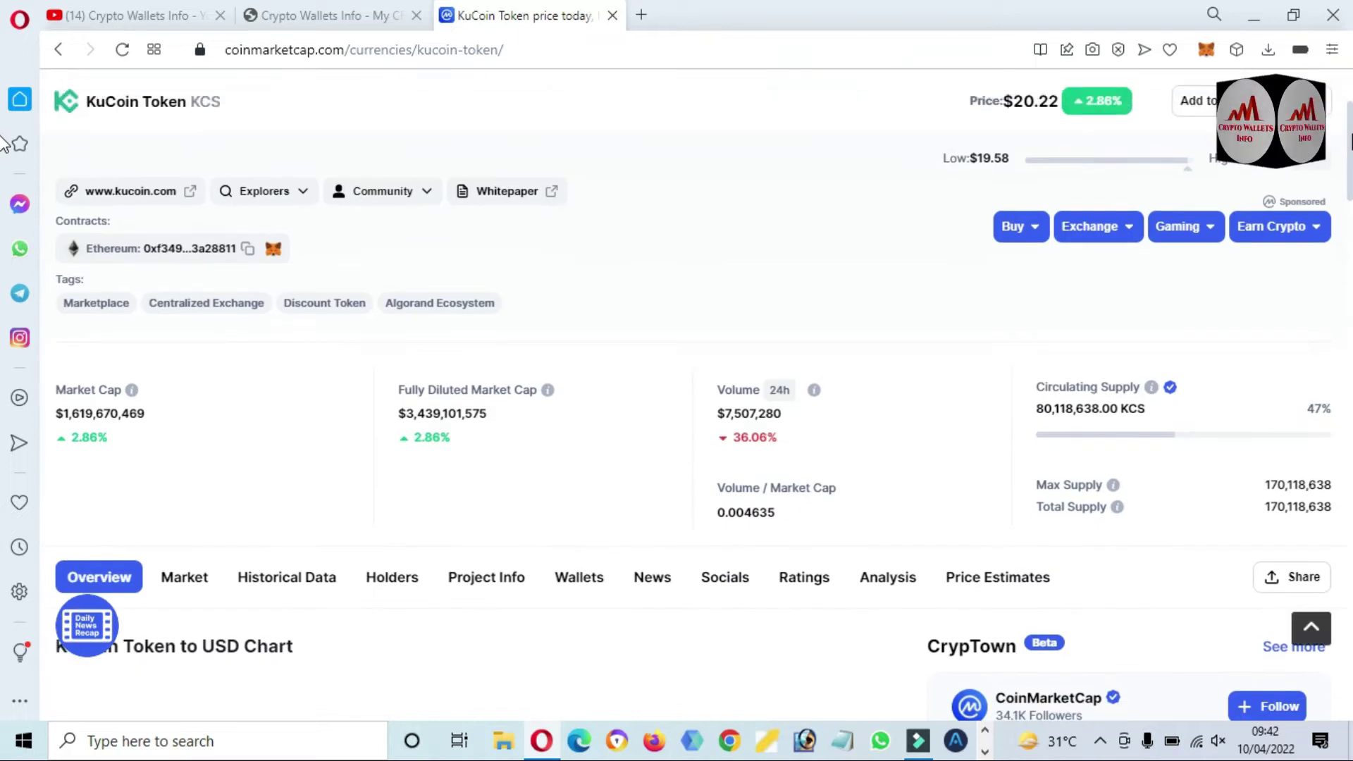
pyautogui.scroll(-5, 4, 180)
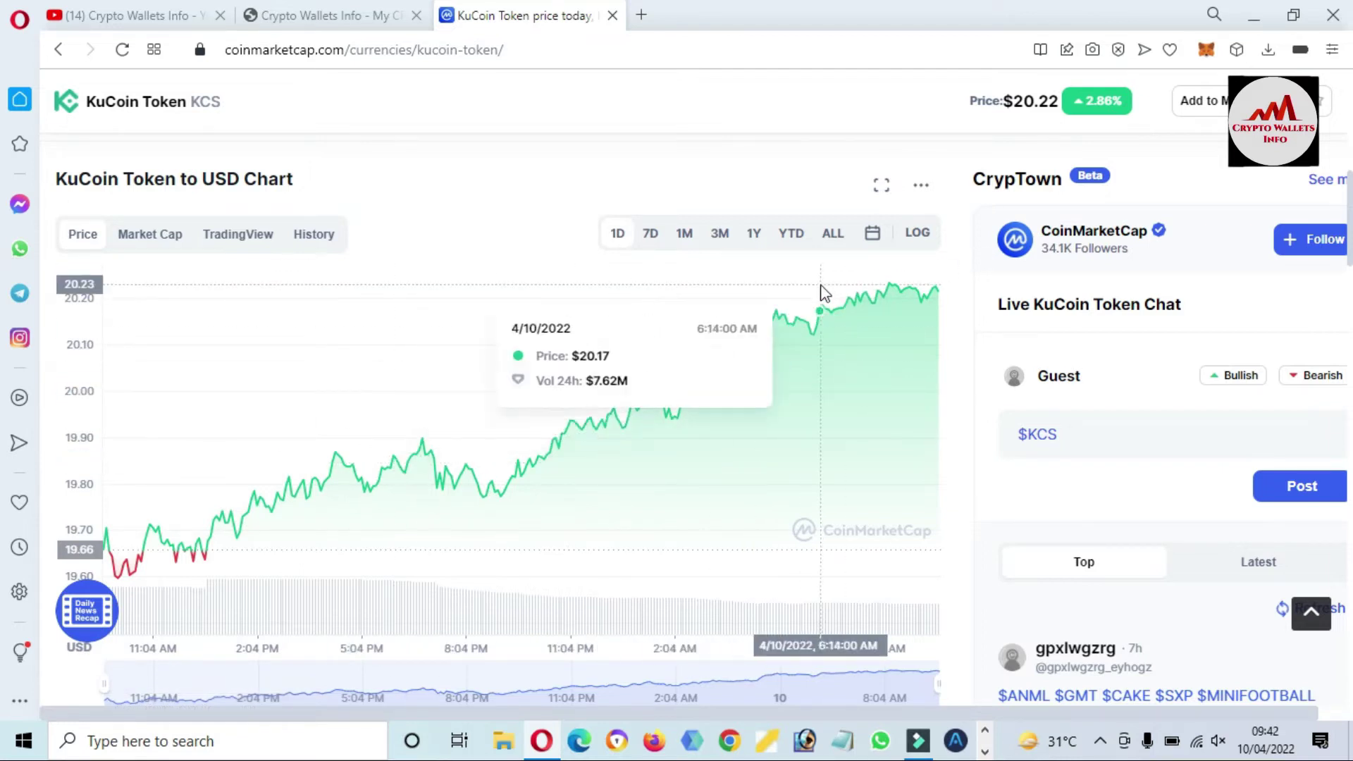
pyautogui.click(838, 242)
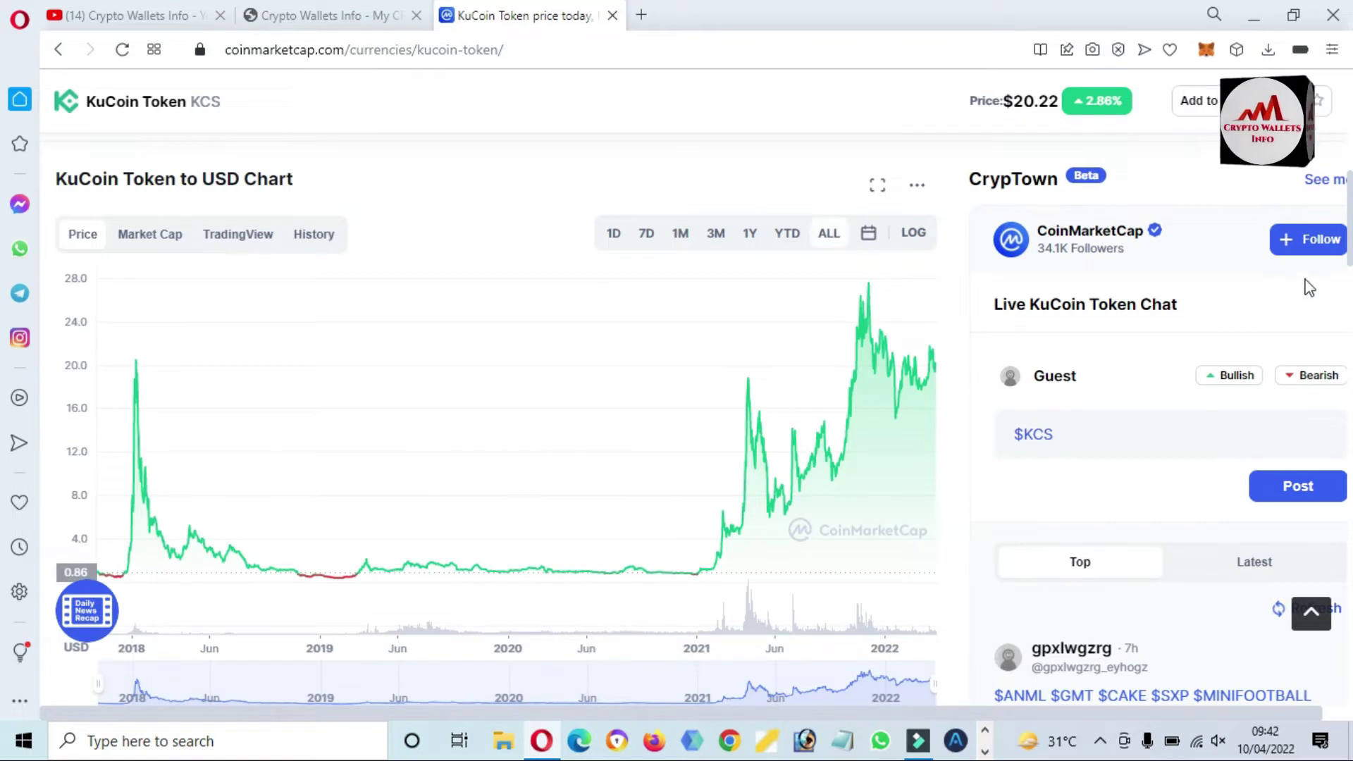
pyautogui.scroll(-2, 211, 353)
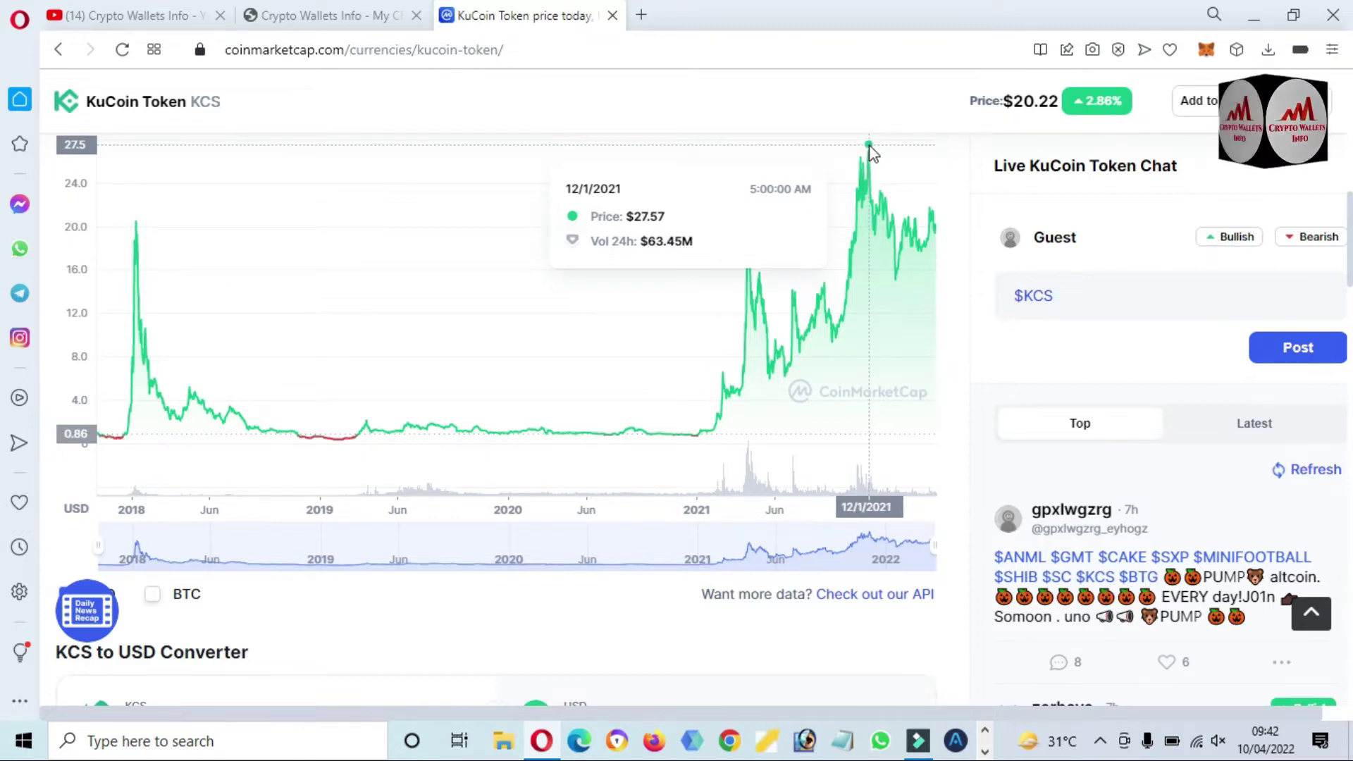
pyautogui.scroll(-9, 3, 250)
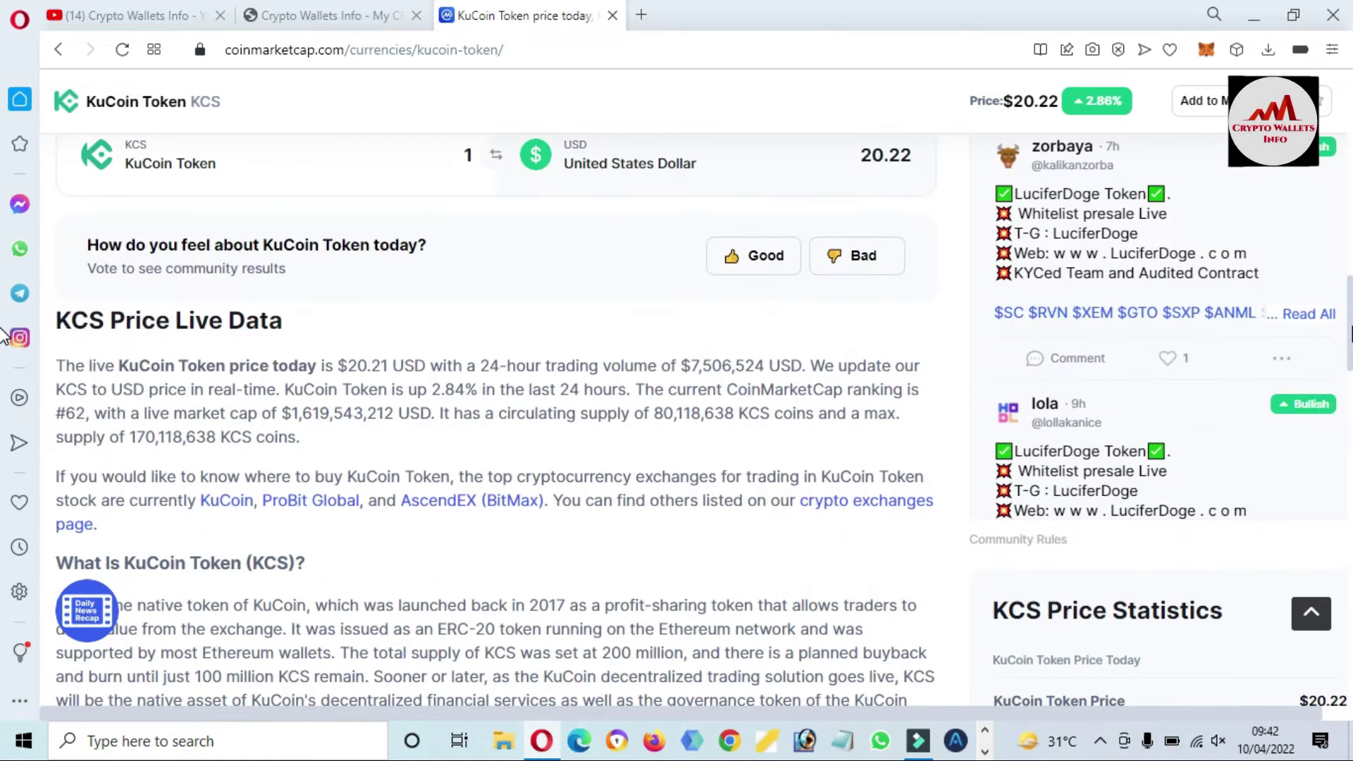
pyautogui.scroll(-18, 4, 351)
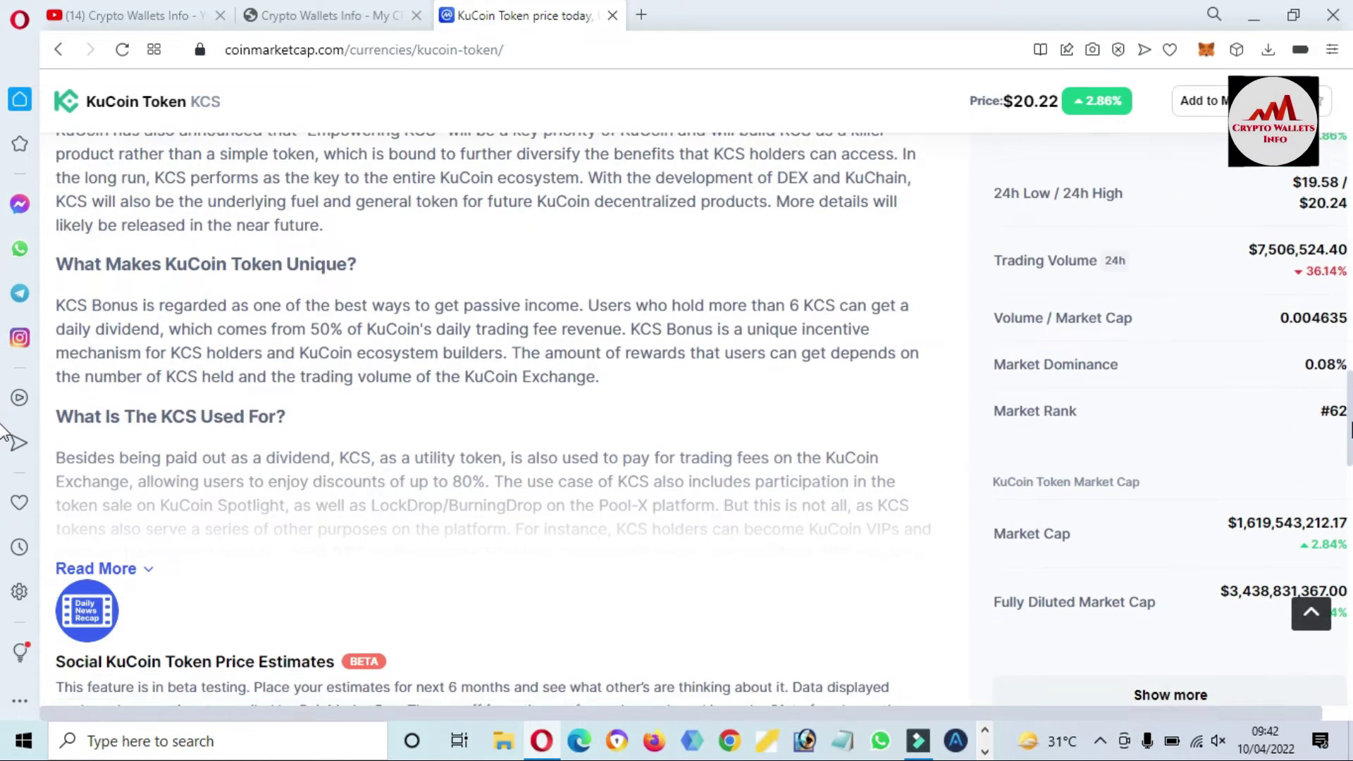
pyautogui.scroll(-3, 3, 543)
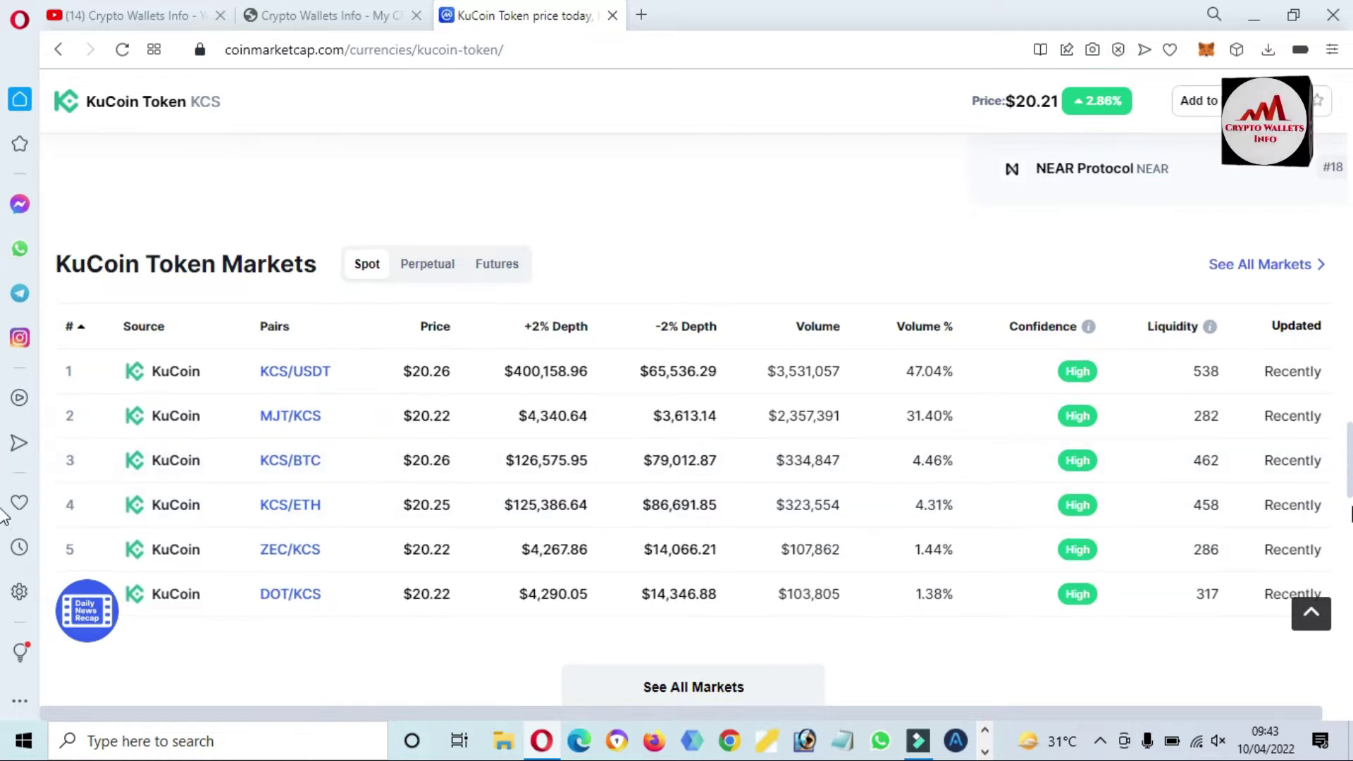
pyautogui.moveTo(1349, 458); pyautogui.dragTo(1349, 88)
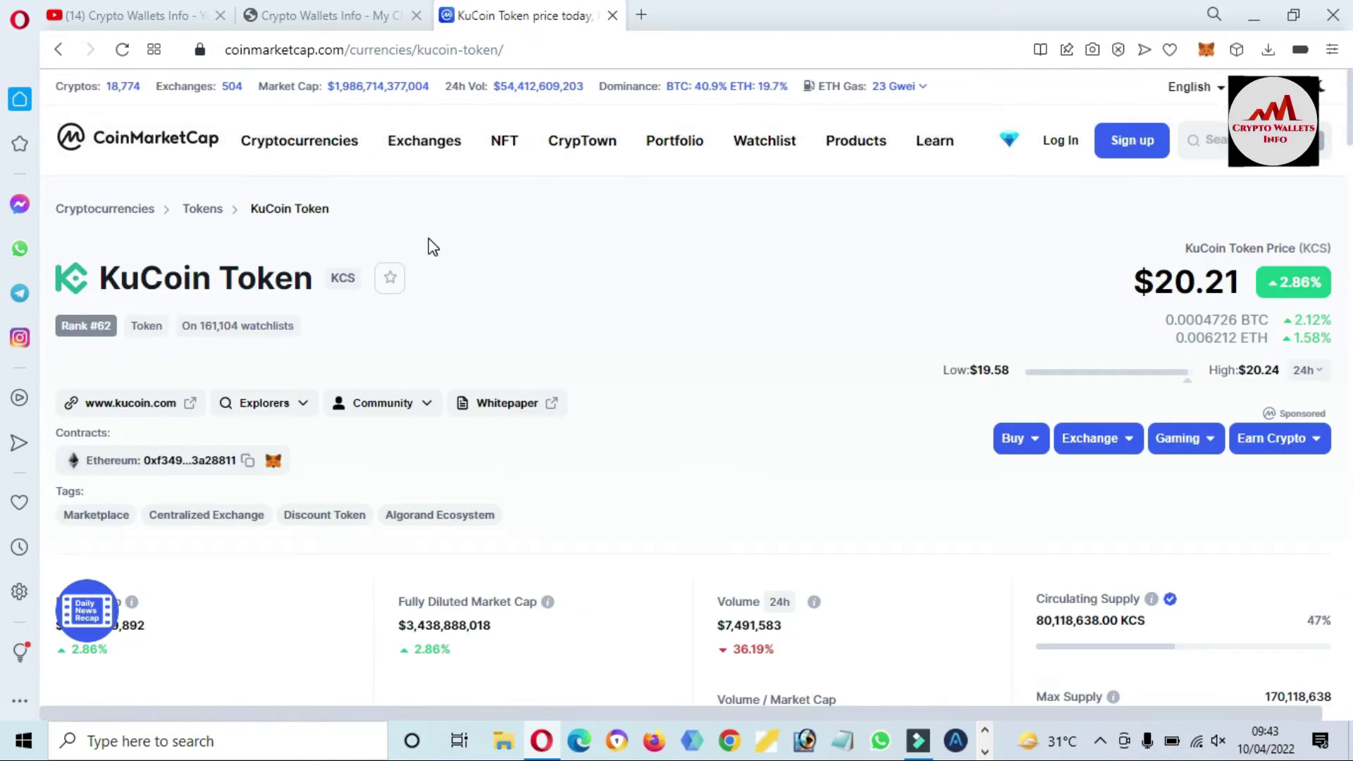
# Step: Open the KuCoin website in a new tab, then find KuCoin in CoinMarketCap's spot exchange ranking
pyautogui.click(150, 409)
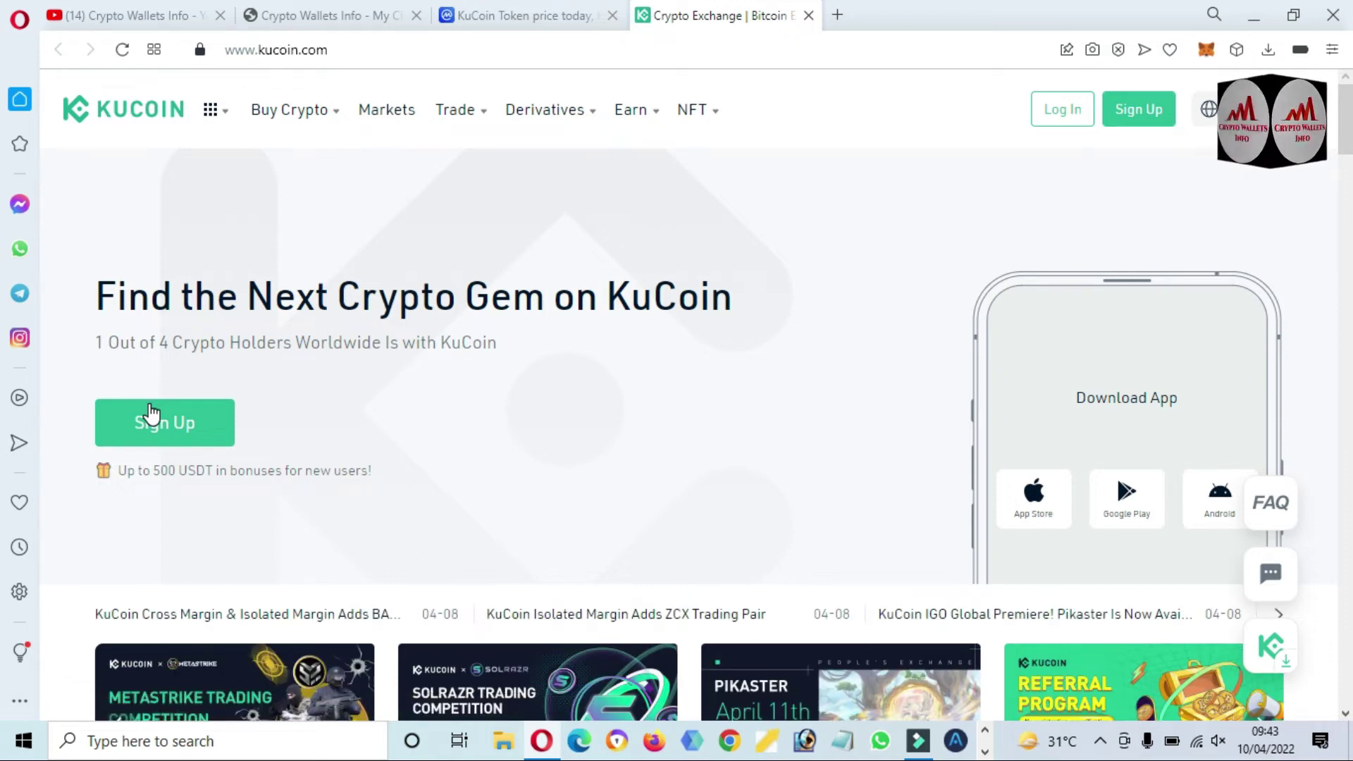
pyautogui.click(523, 18)
pyautogui.moveTo(425, 163)
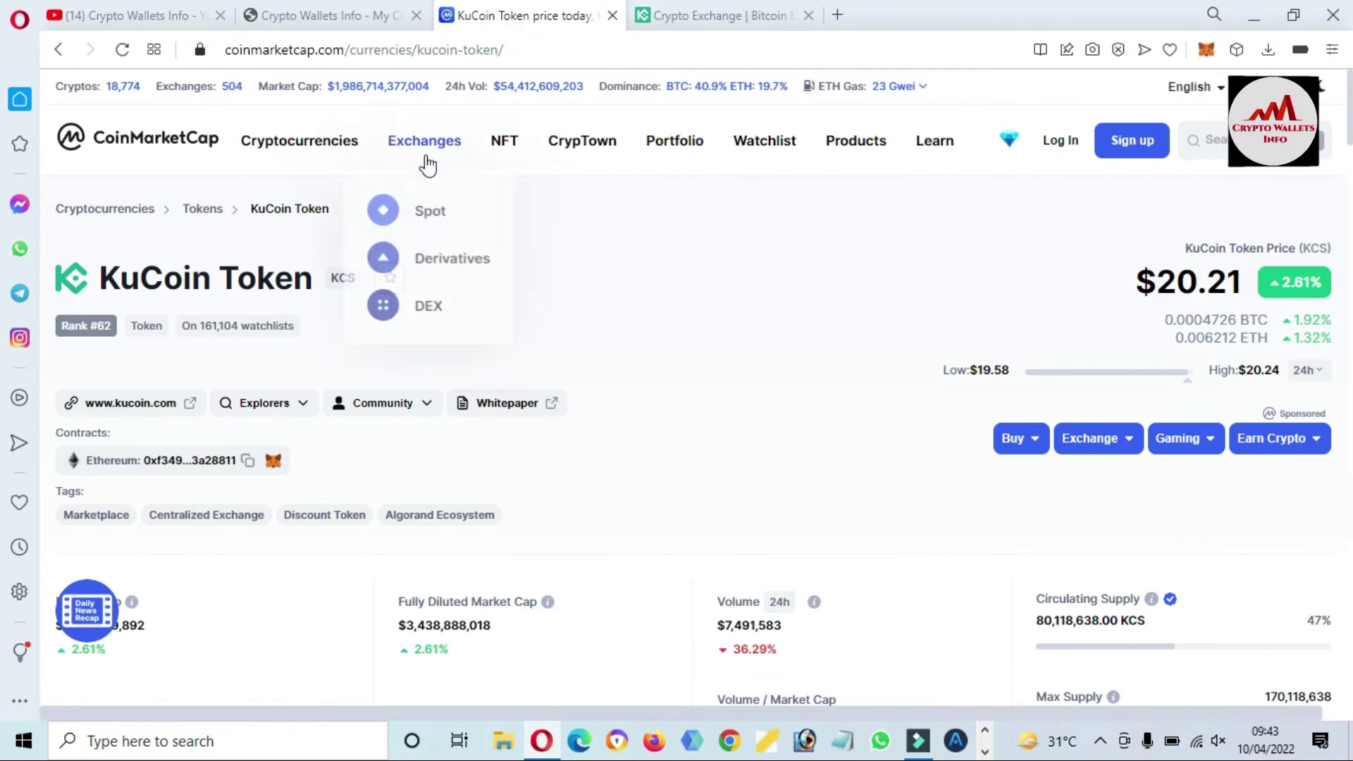
pyautogui.click(421, 226)
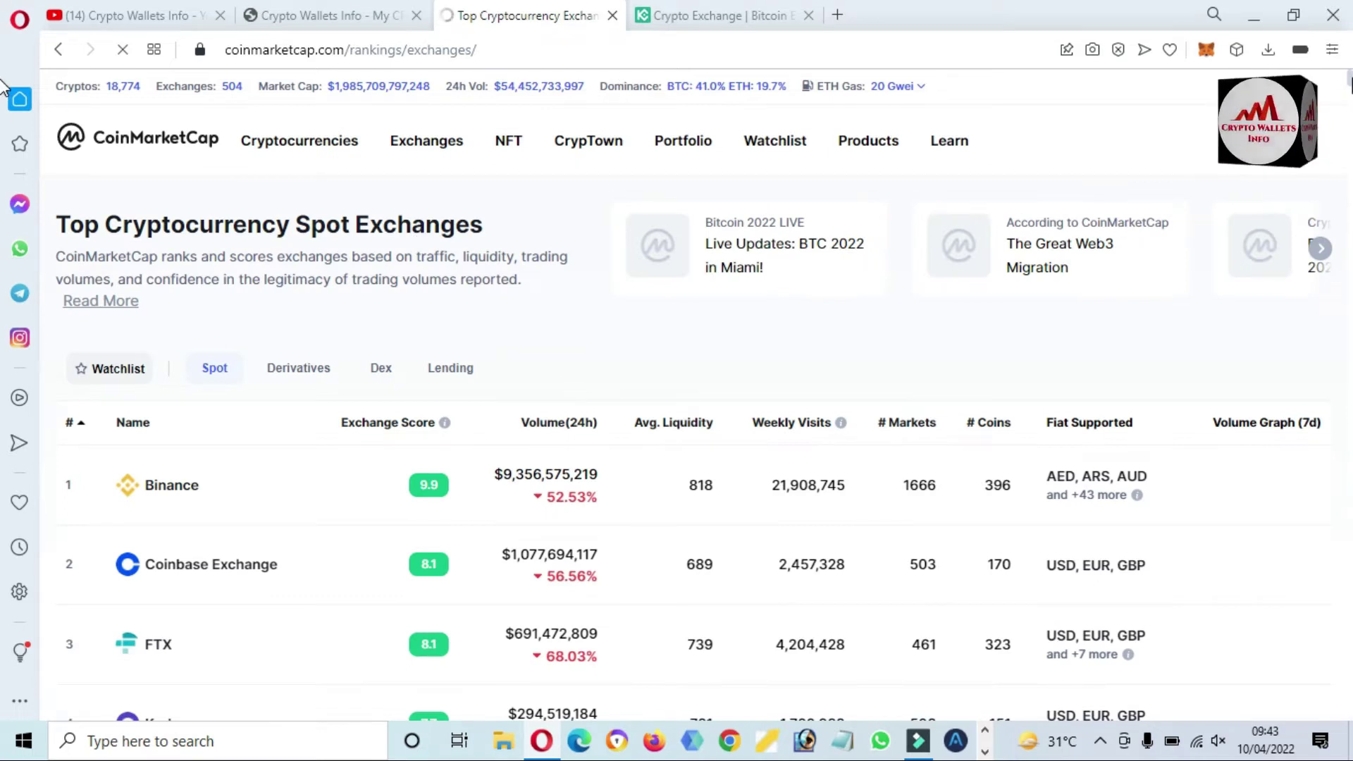
pyautogui.scroll(-3, 4, 86)
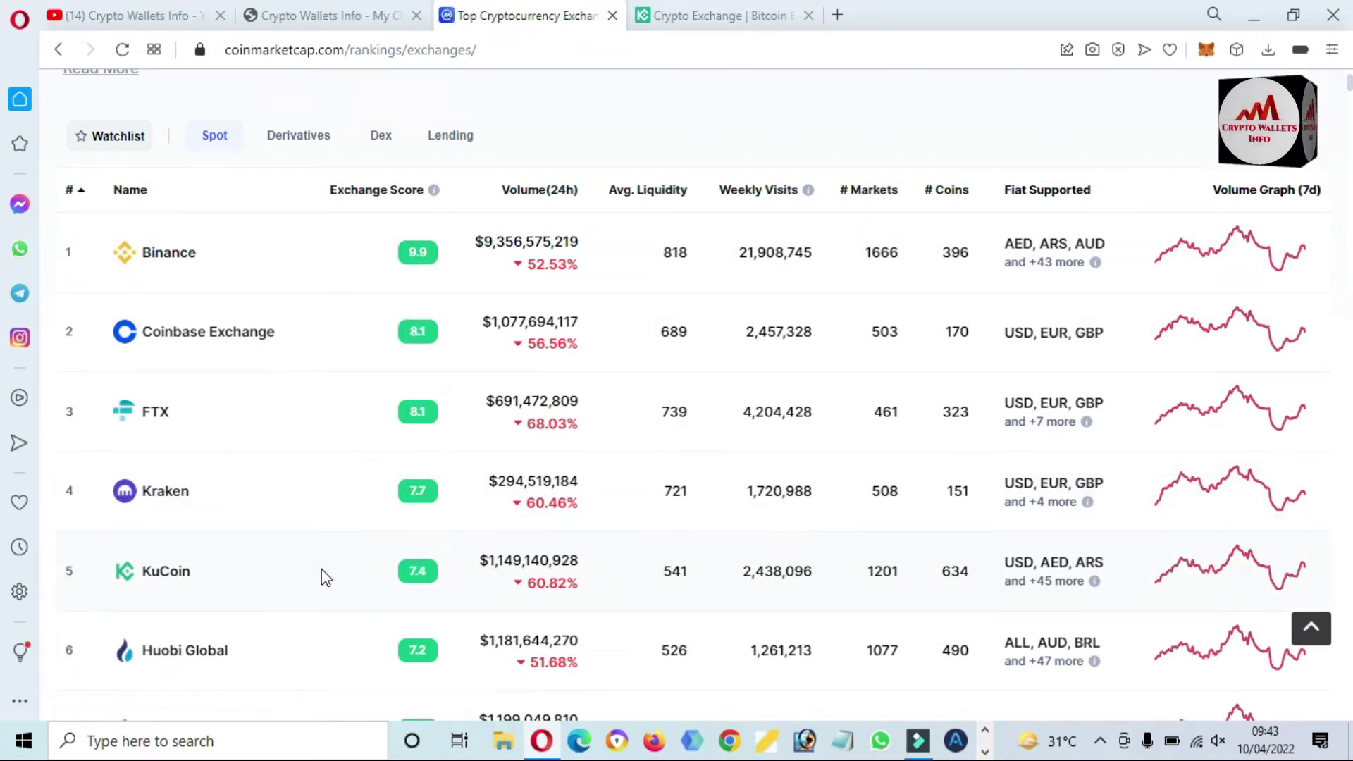
pyautogui.moveTo(211, 563); pyautogui.dragTo(150, 563)
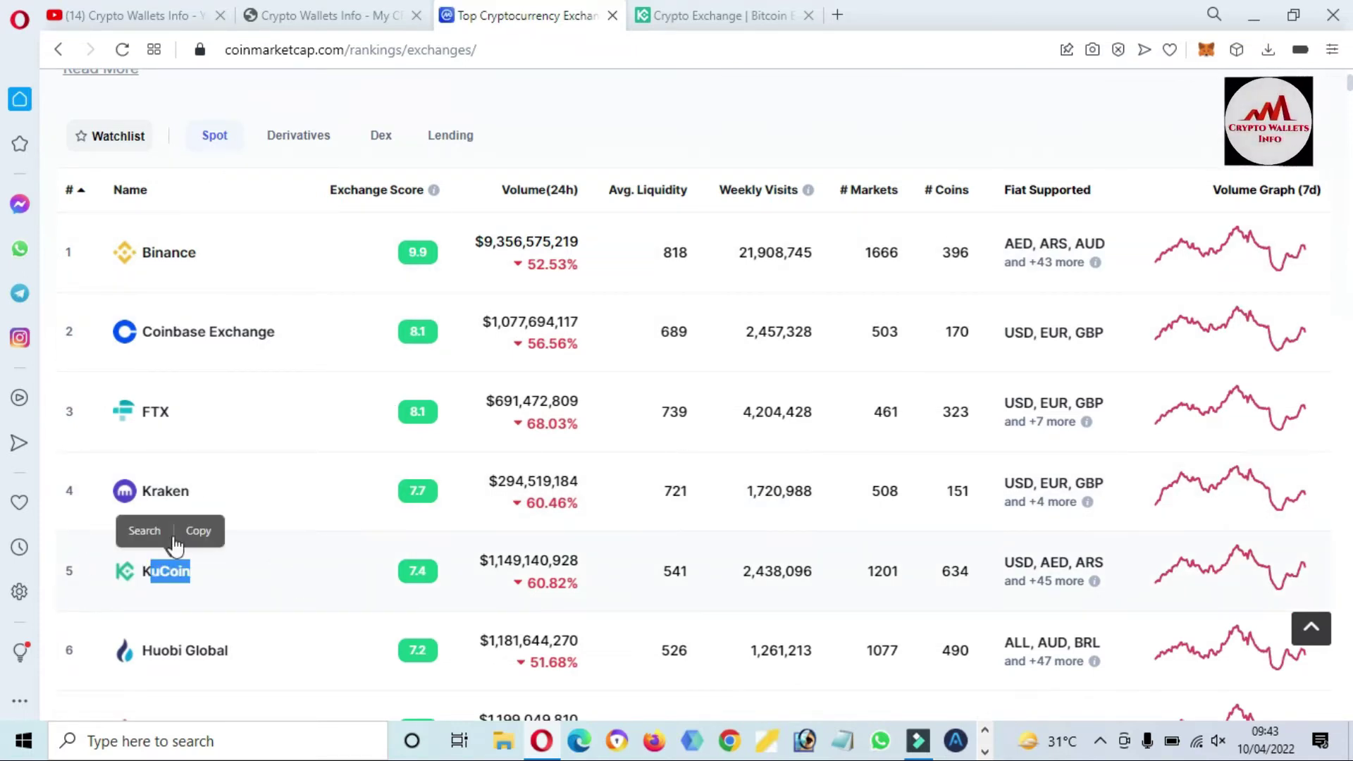
pyautogui.click(720, 9)
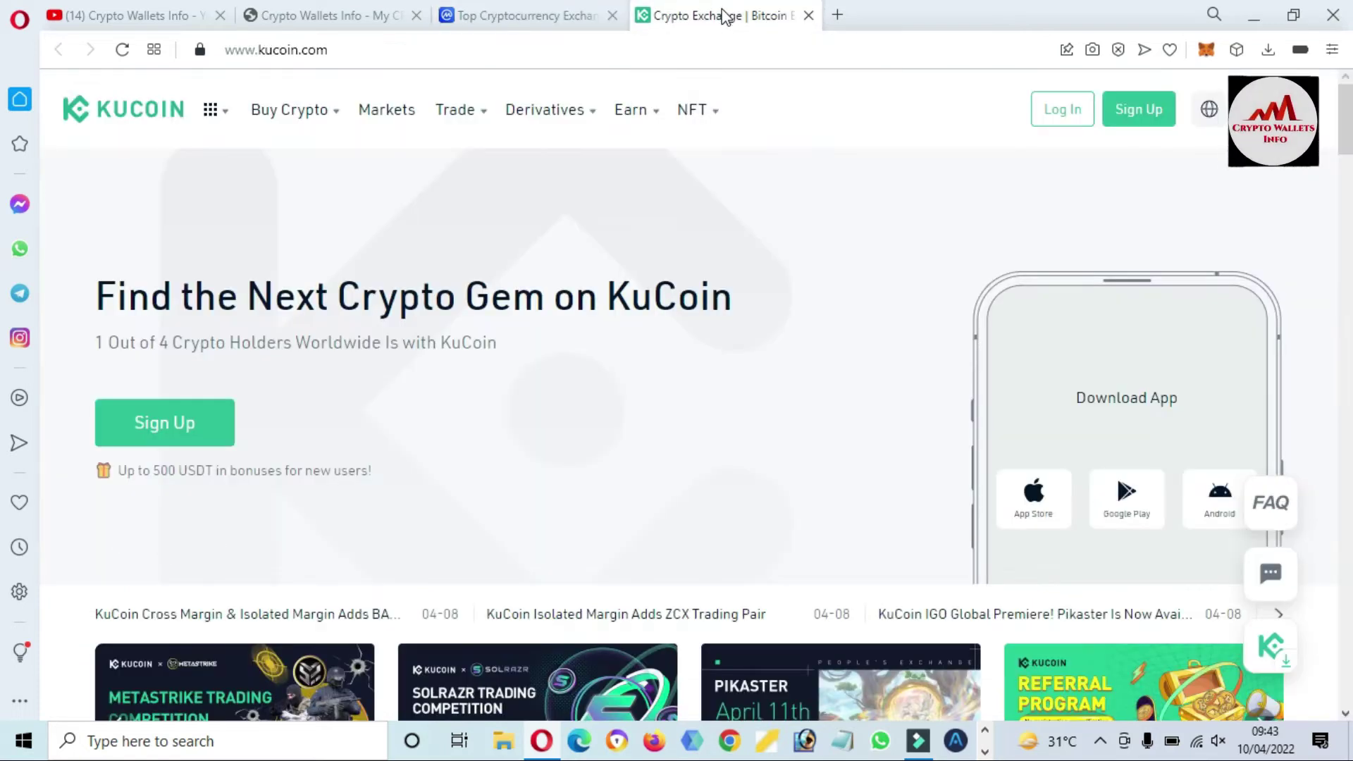
pyautogui.scroll(-1, 3, 134)
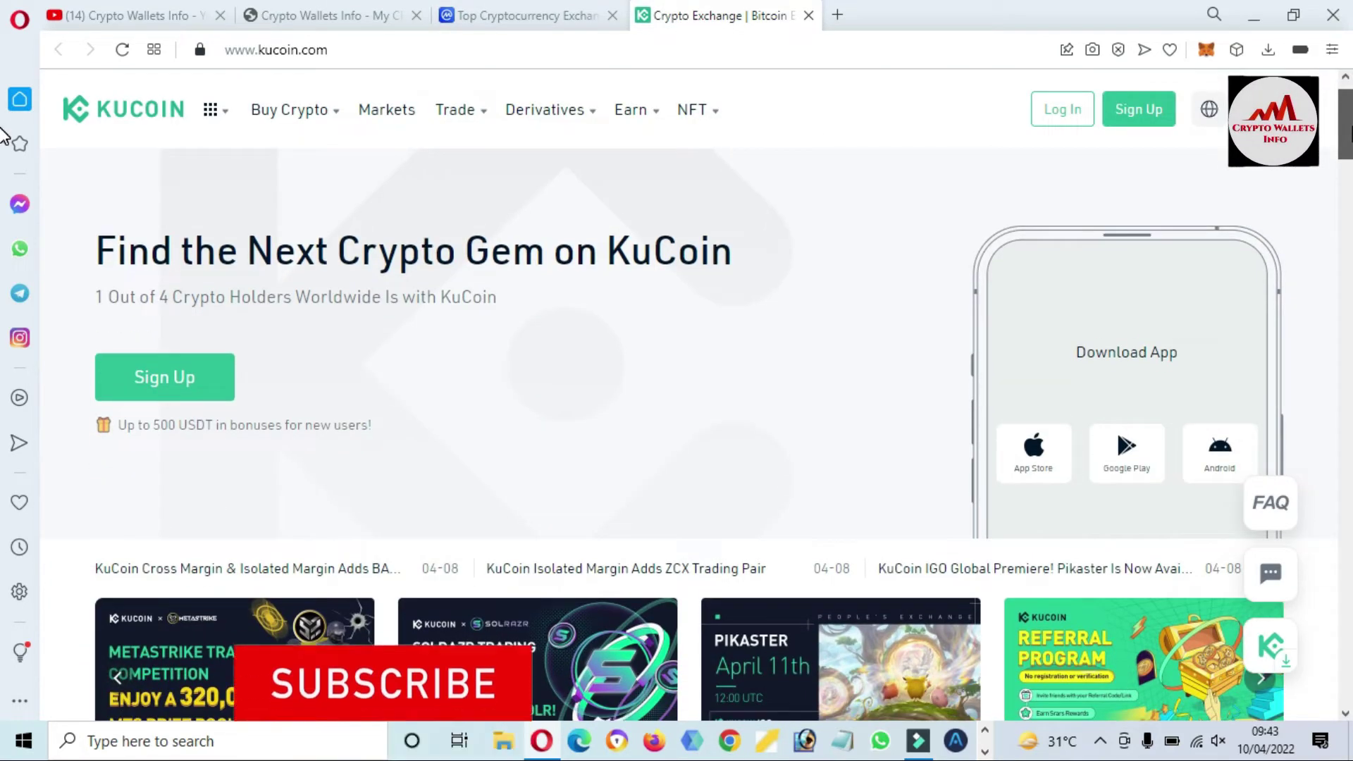
pyautogui.scroll(-3, 3, 141)
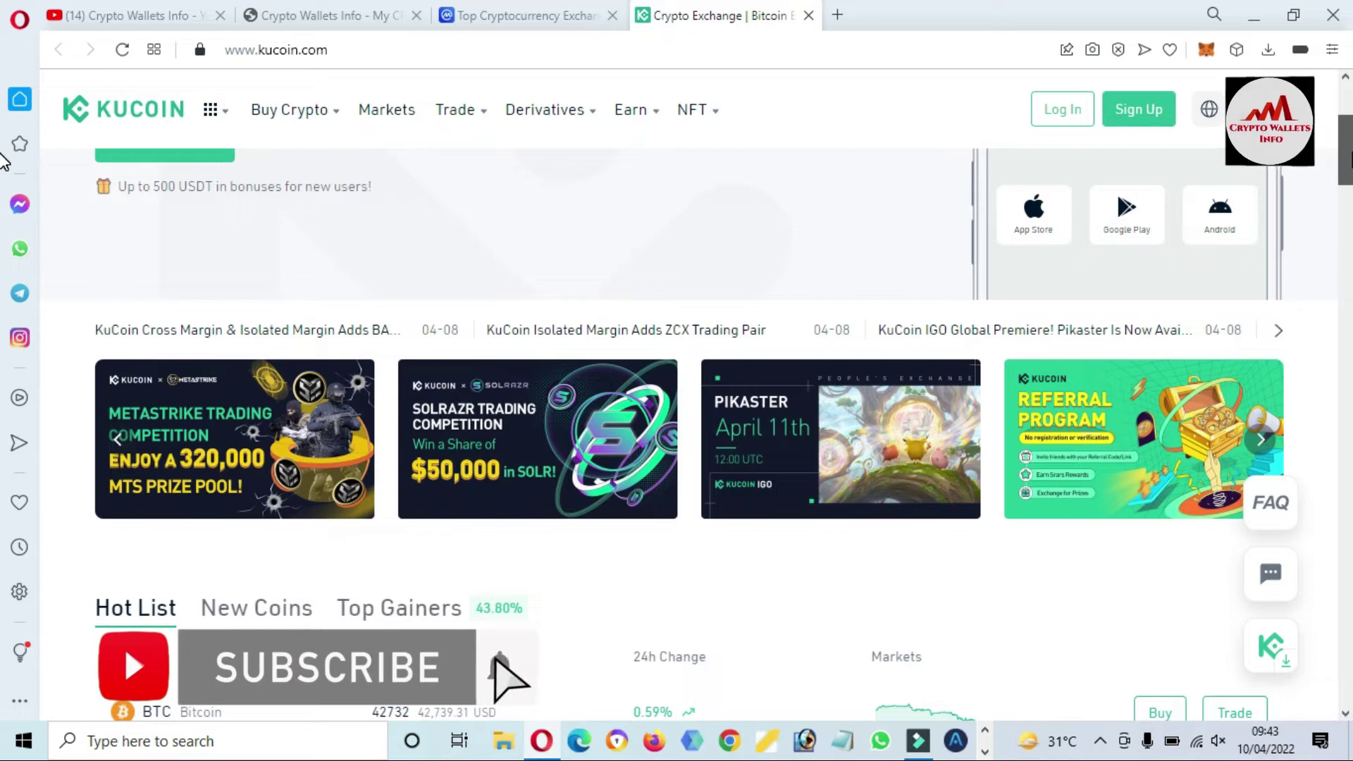
pyautogui.scroll(-7, 4, 190)
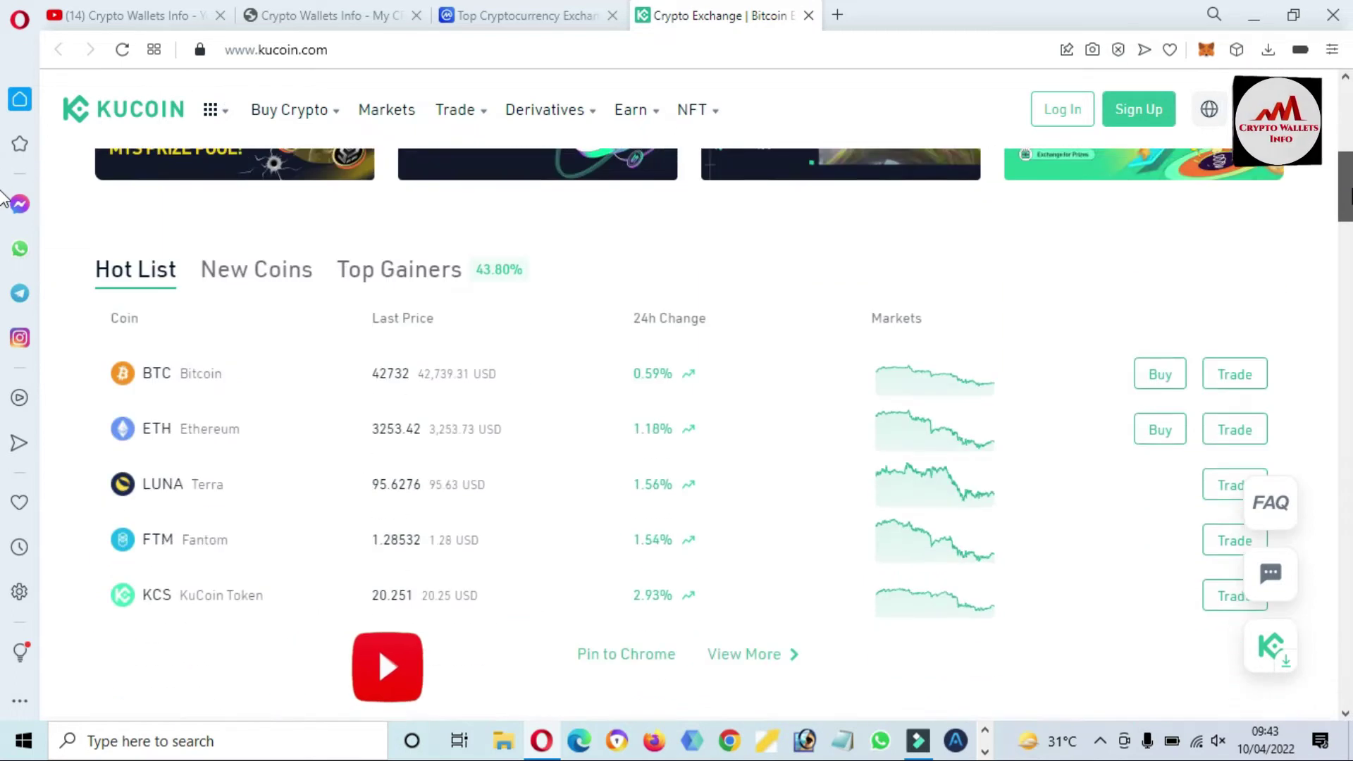
pyautogui.scroll(-4, 3, 226)
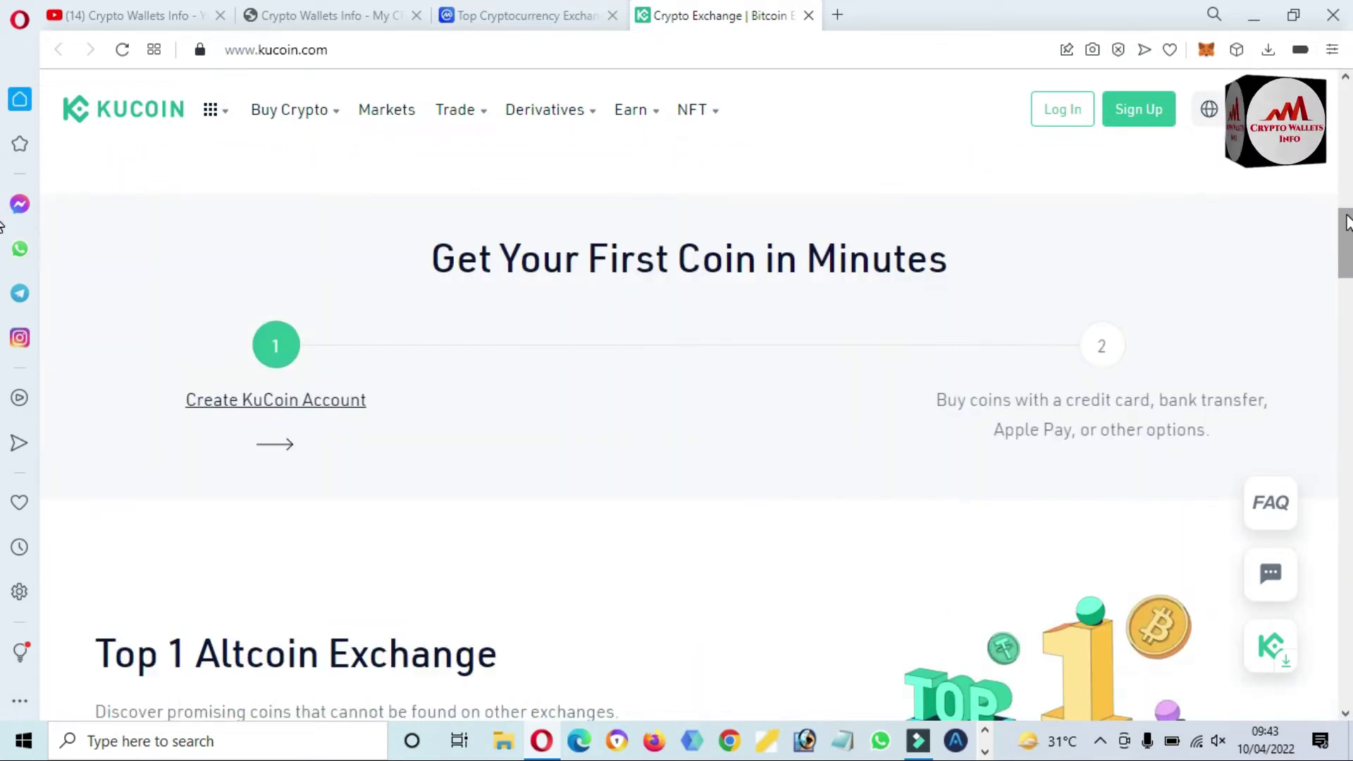
pyautogui.scroll(-15, 3, 243)
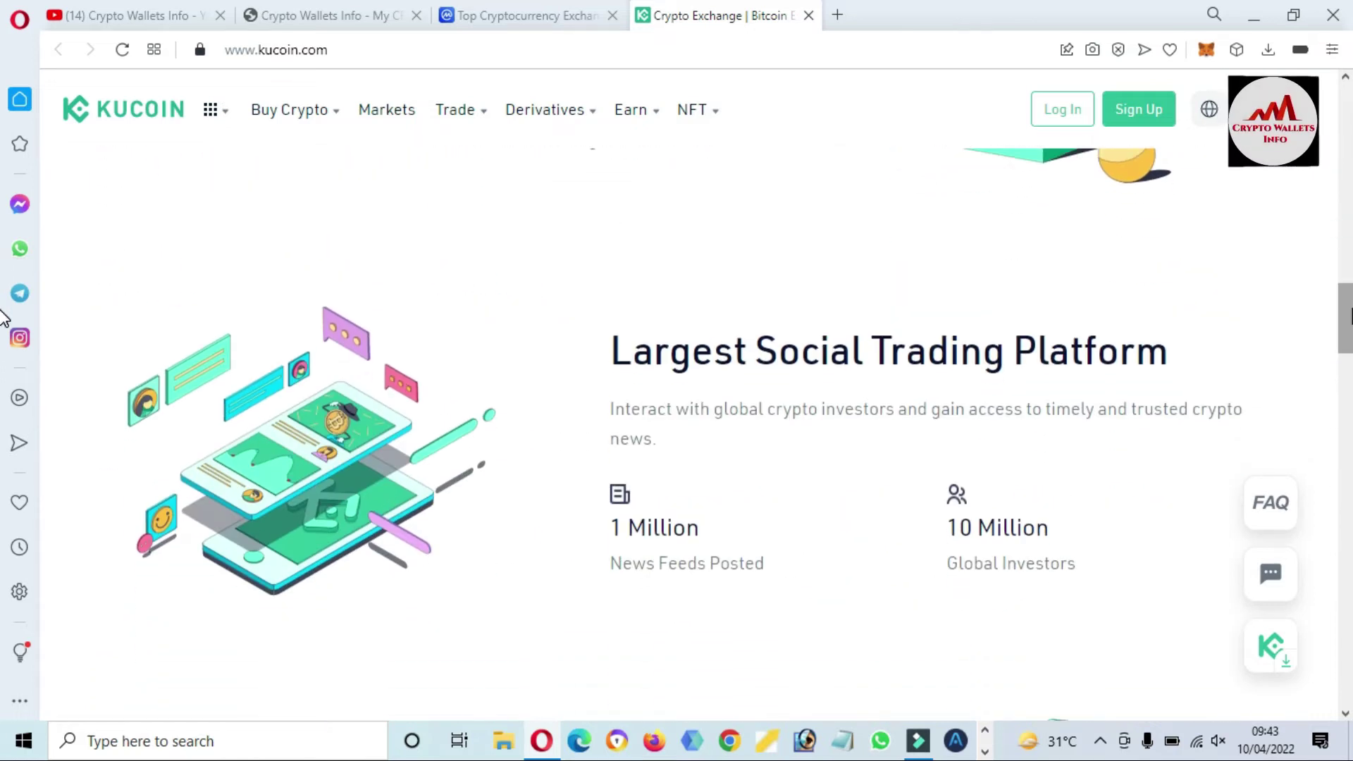
pyautogui.scroll(-4, 3, 395)
pyautogui.scroll(-5, 4, 444)
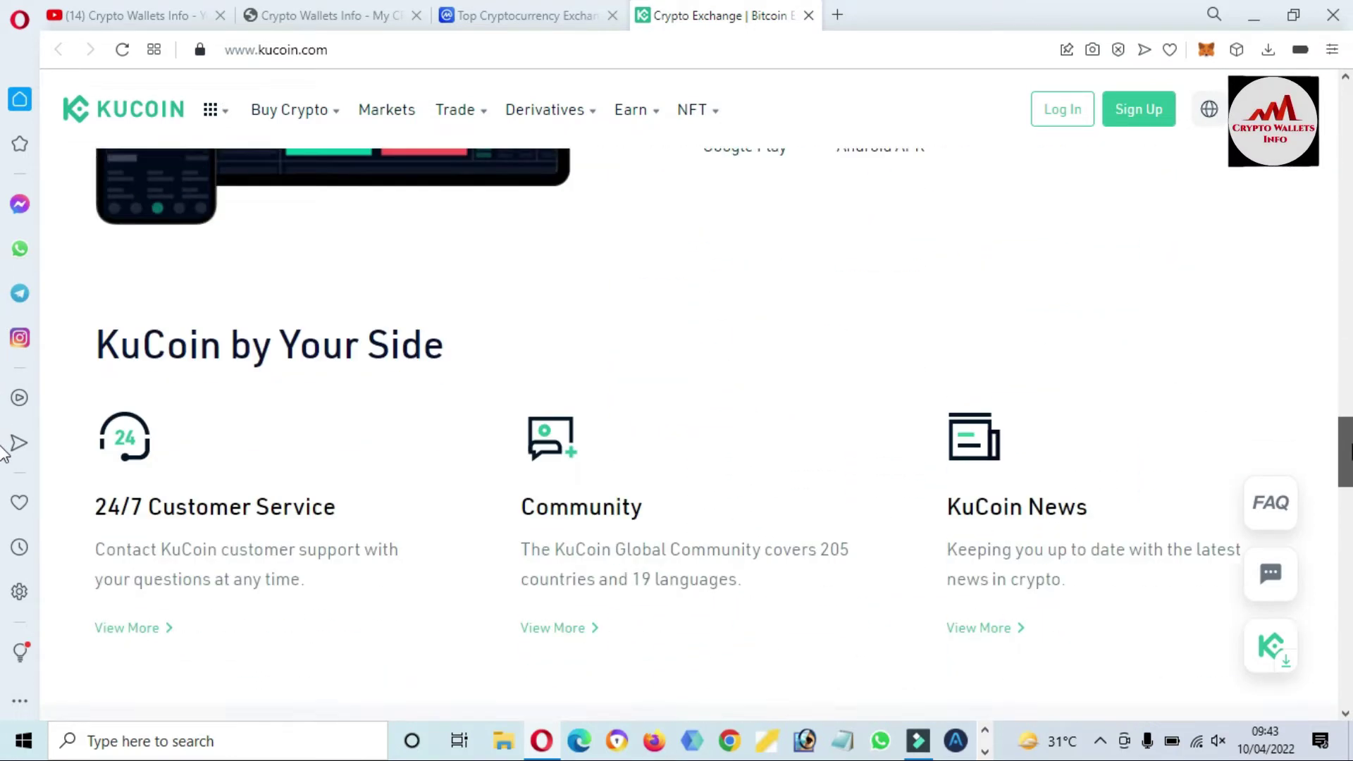
pyautogui.scroll(-4, 3, 465)
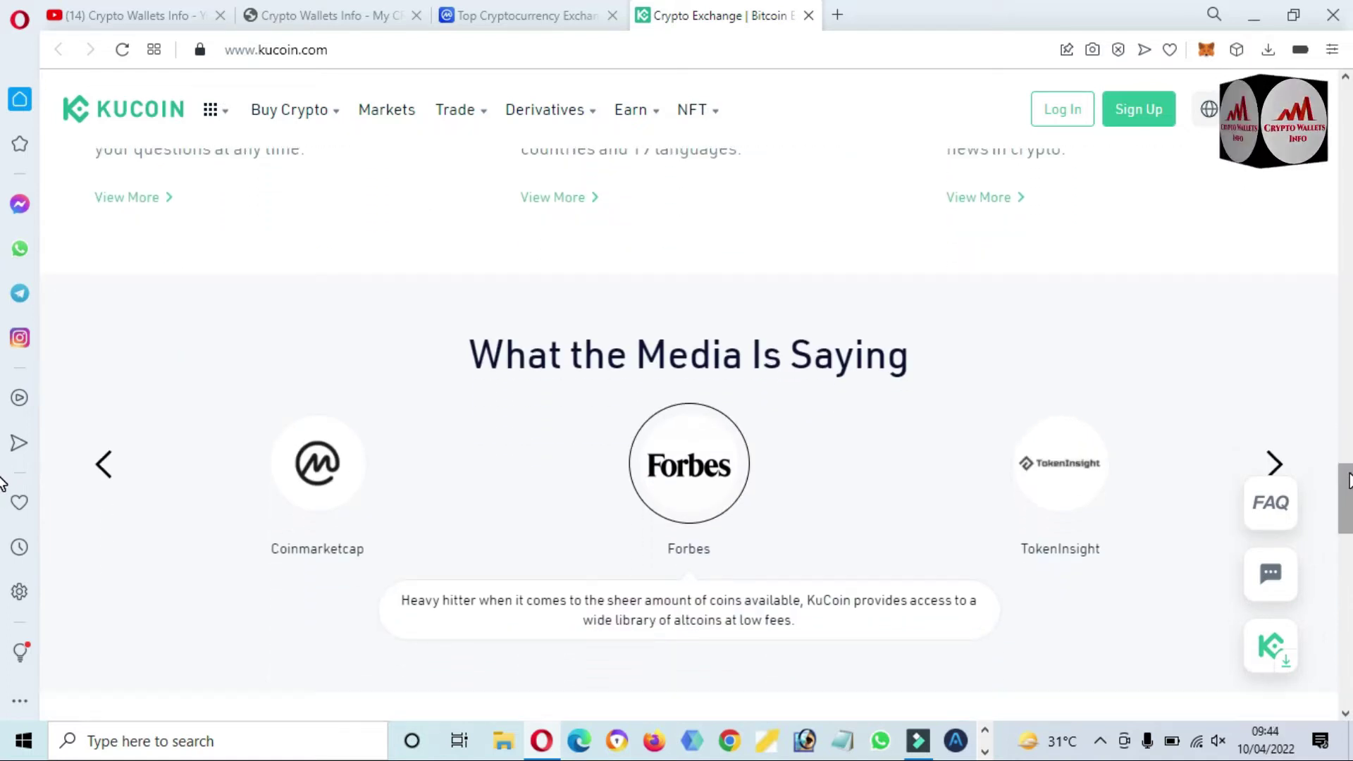
pyautogui.scroll(-4, 2, 504)
pyautogui.scroll(-3, 2, 528)
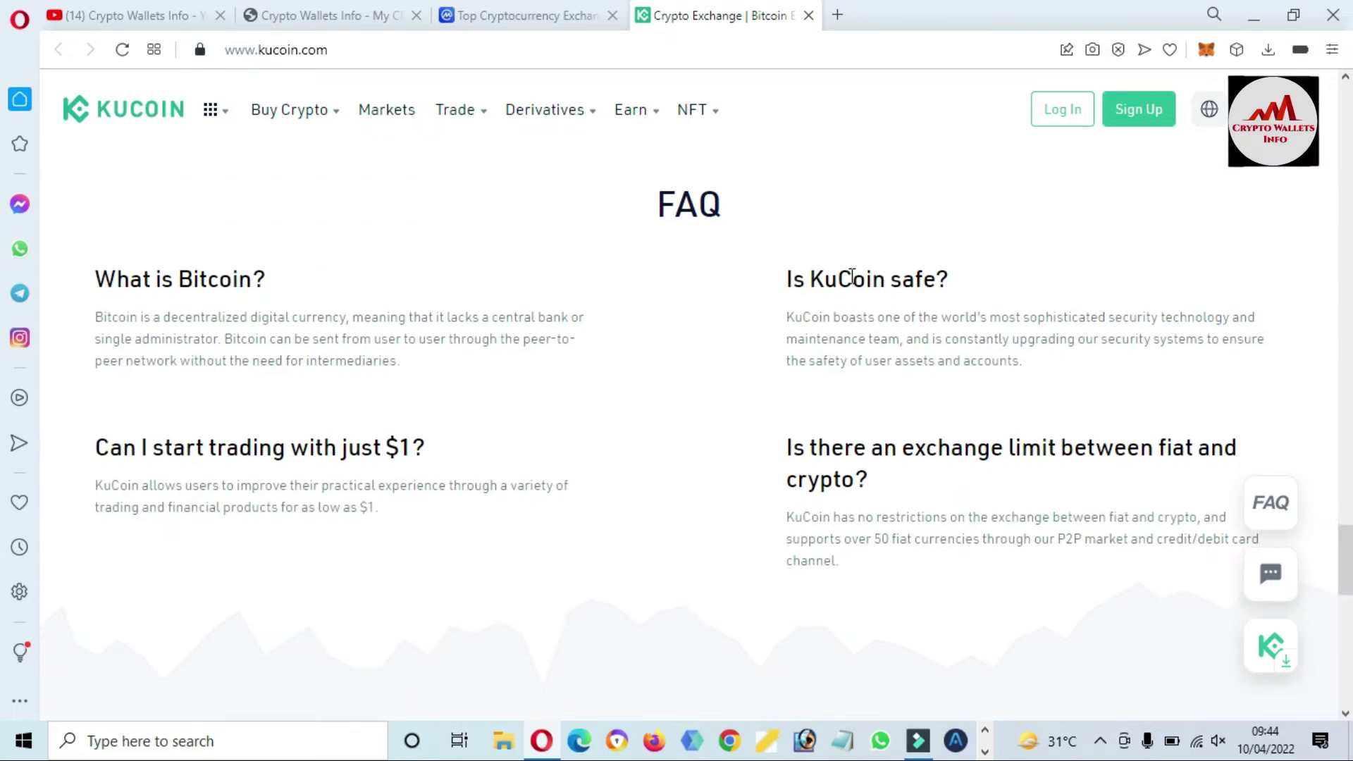
pyautogui.moveTo(776, 280); pyautogui.dragTo(947, 284)
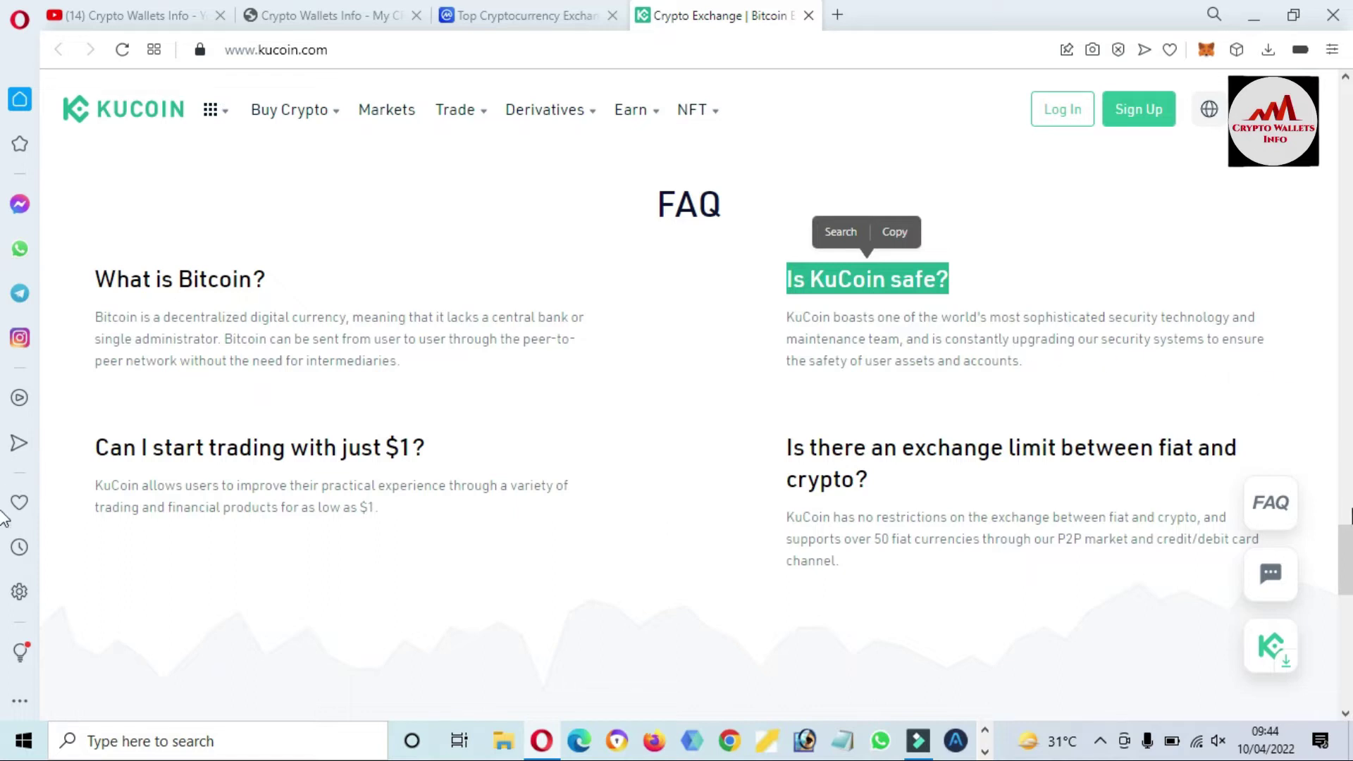
pyautogui.scroll(-1, 3, 564)
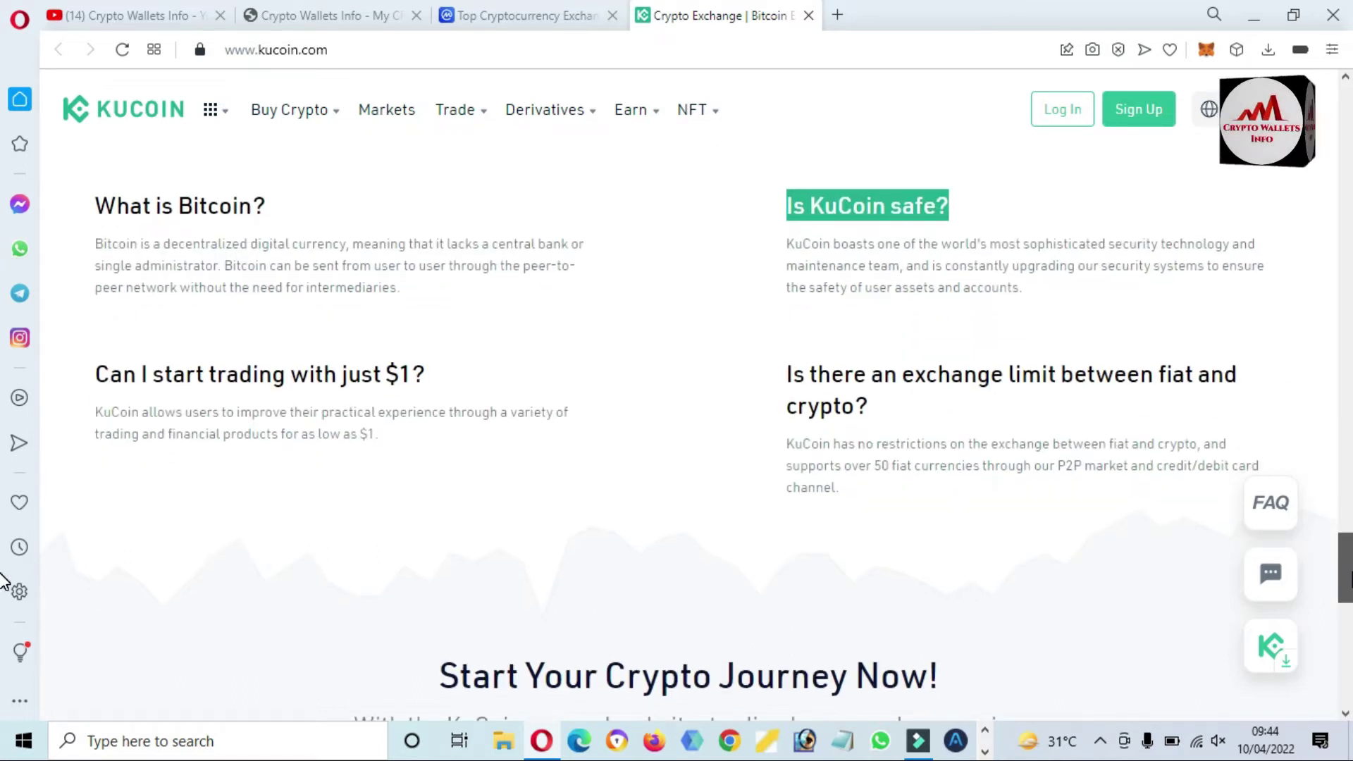
pyautogui.scroll(-10, 3, 580)
pyautogui.scroll(15, 3, 708)
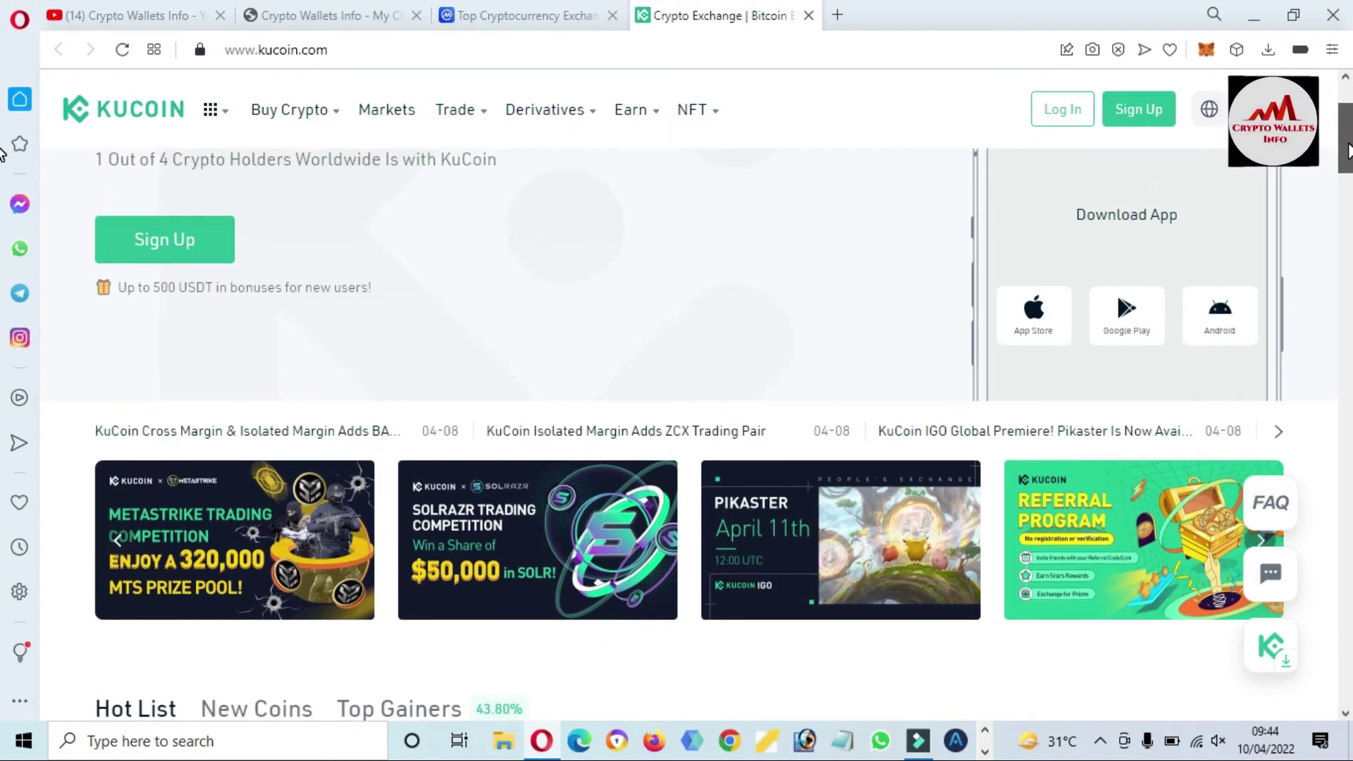
pyautogui.moveTo(1347, 149); pyautogui.dragTo(1348, 40)
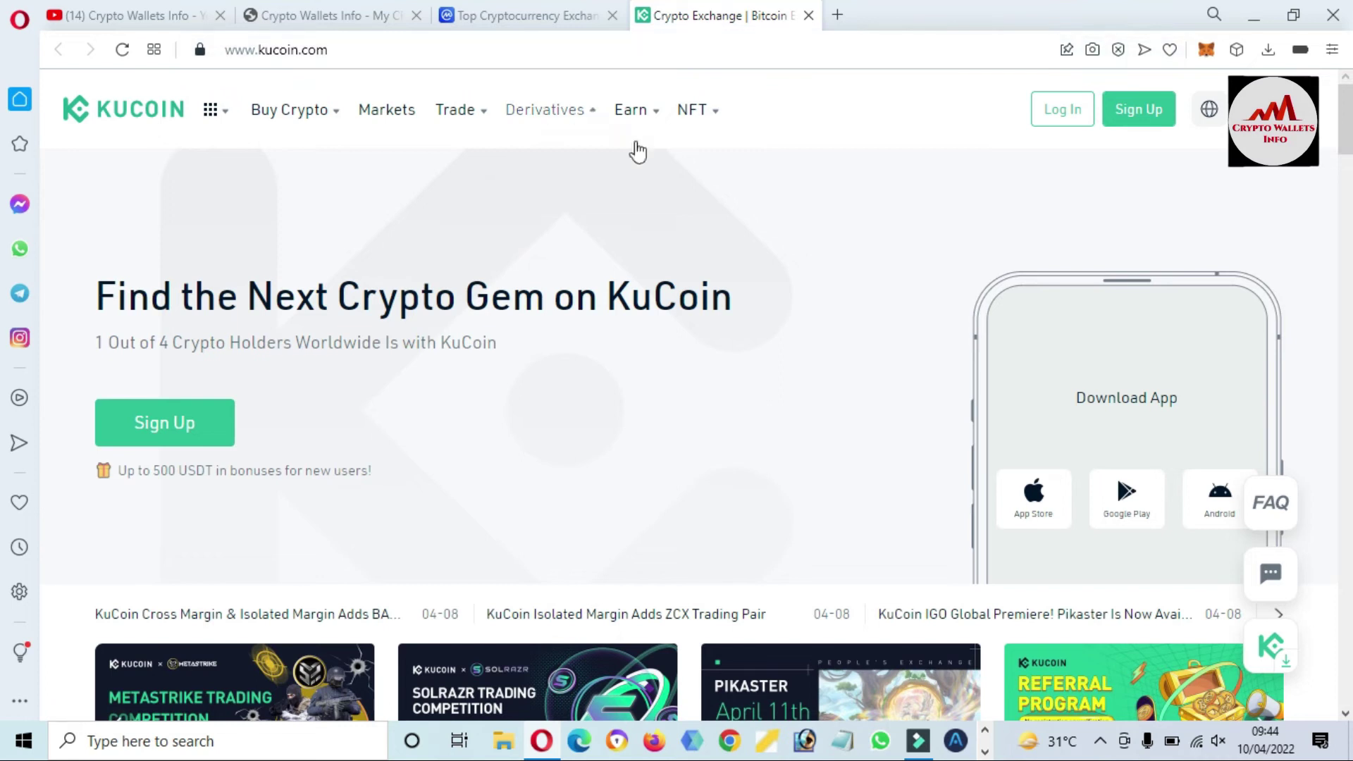
pyautogui.moveTo(329, 113)
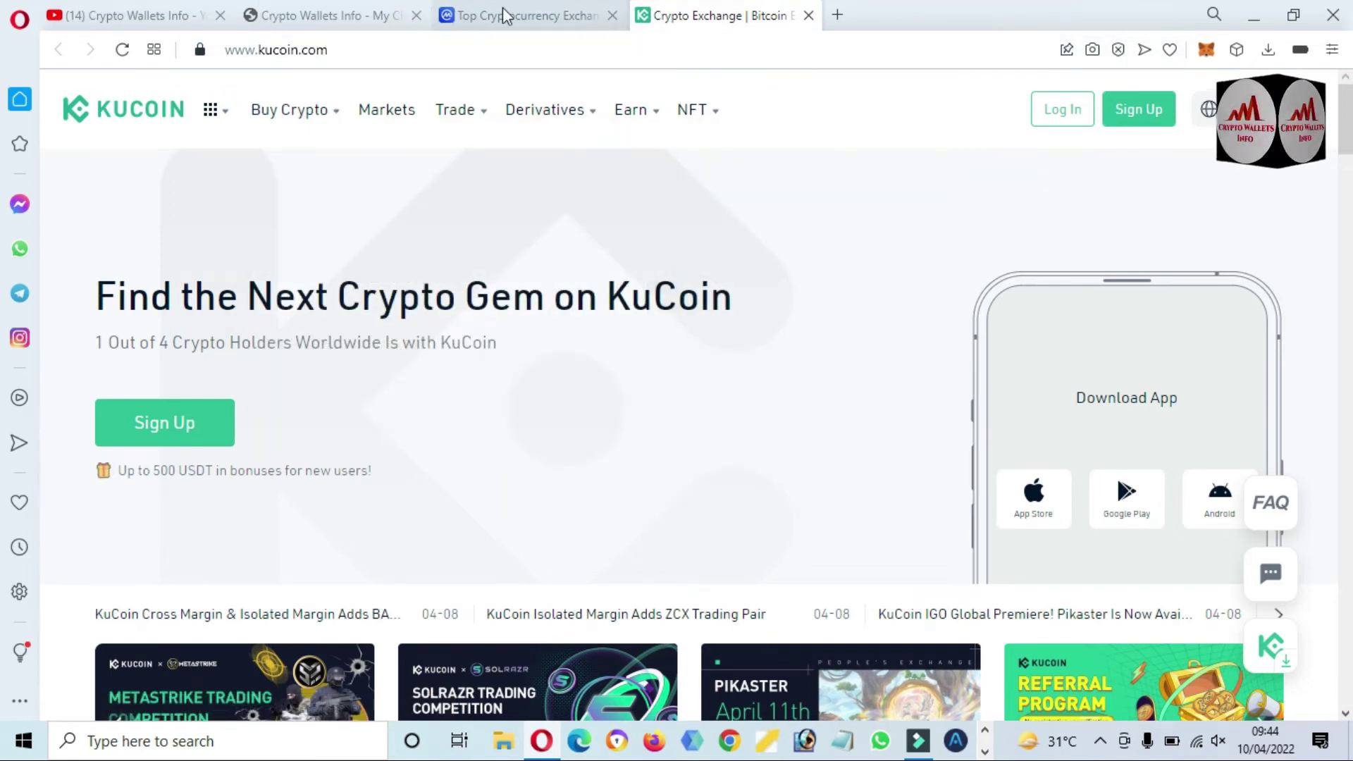
# Step: Return to CoinMarketCap's home page and open the KuCoin Token (KCS) detail page
pyautogui.click(302, 15)
pyautogui.click(549, 10)
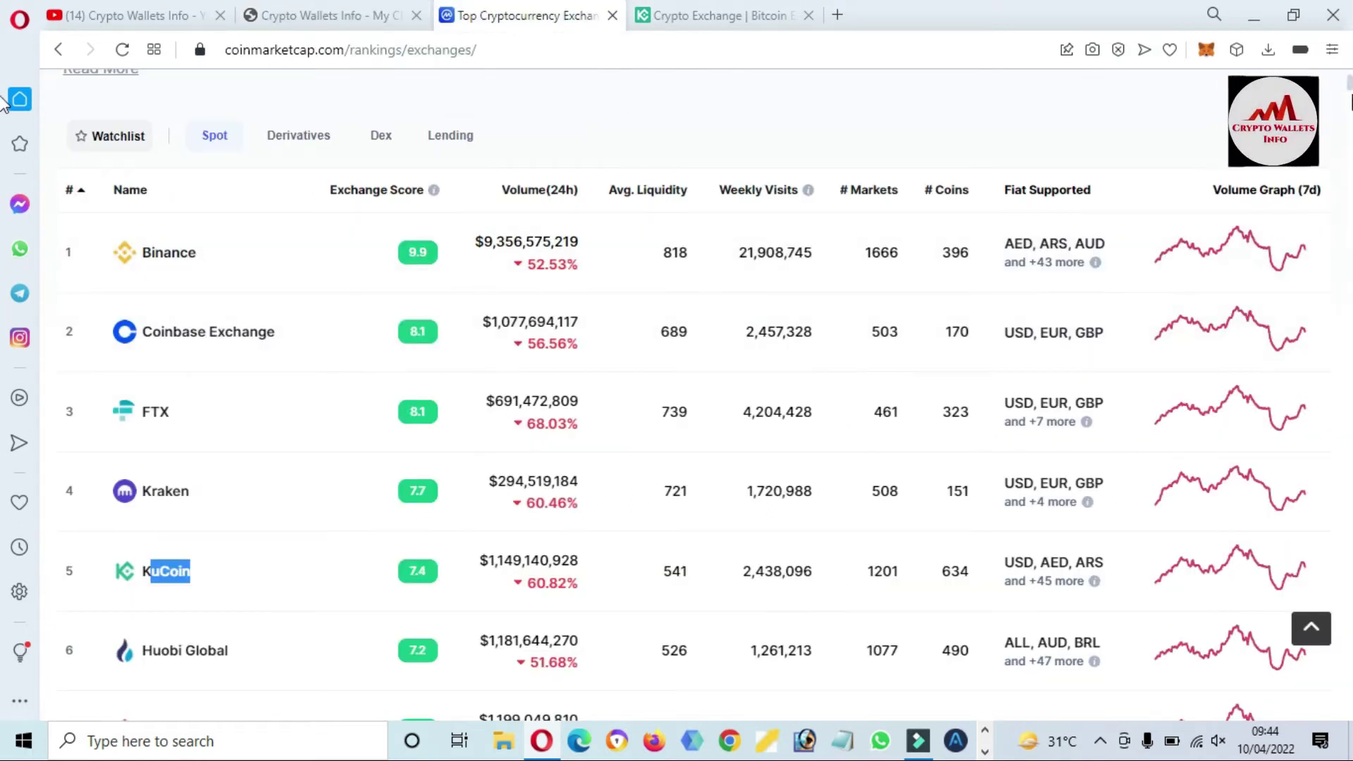
pyautogui.scroll(4, 199, 175)
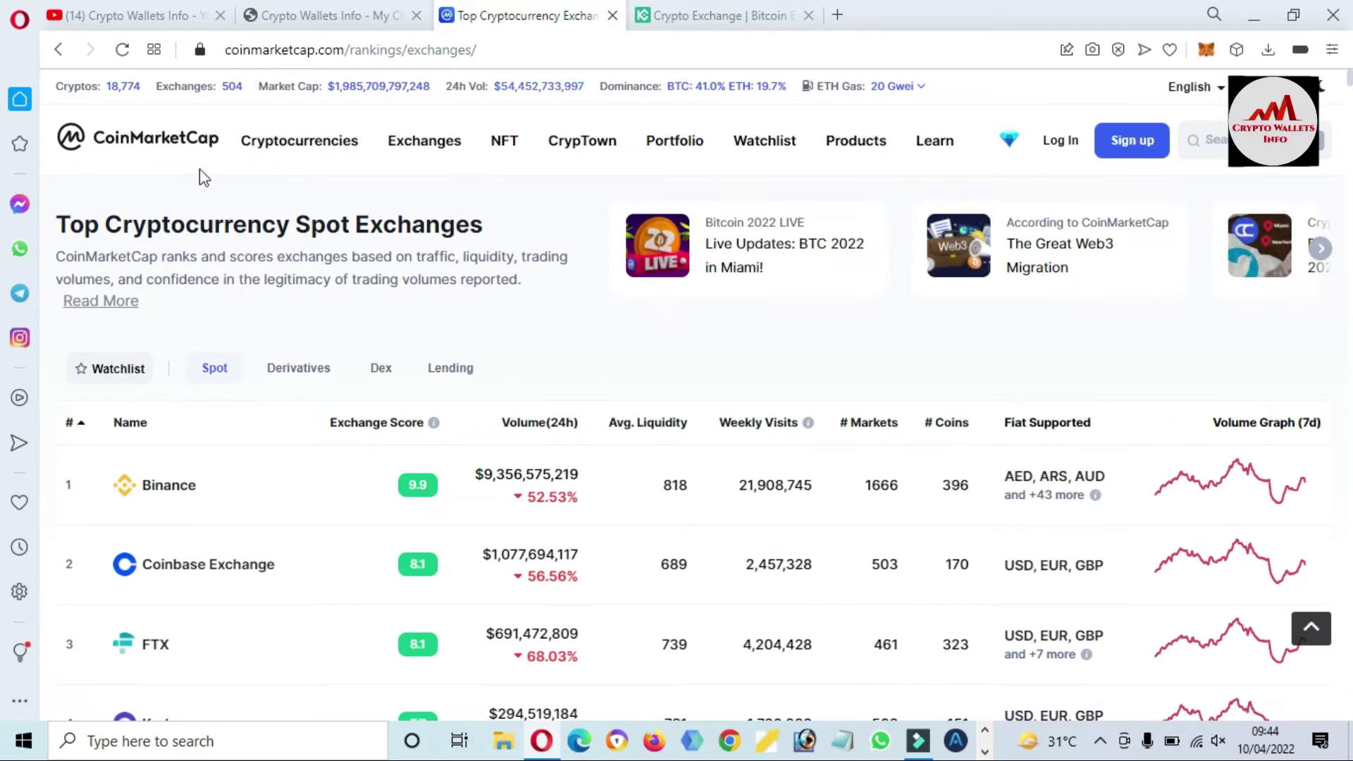
pyautogui.click(149, 146)
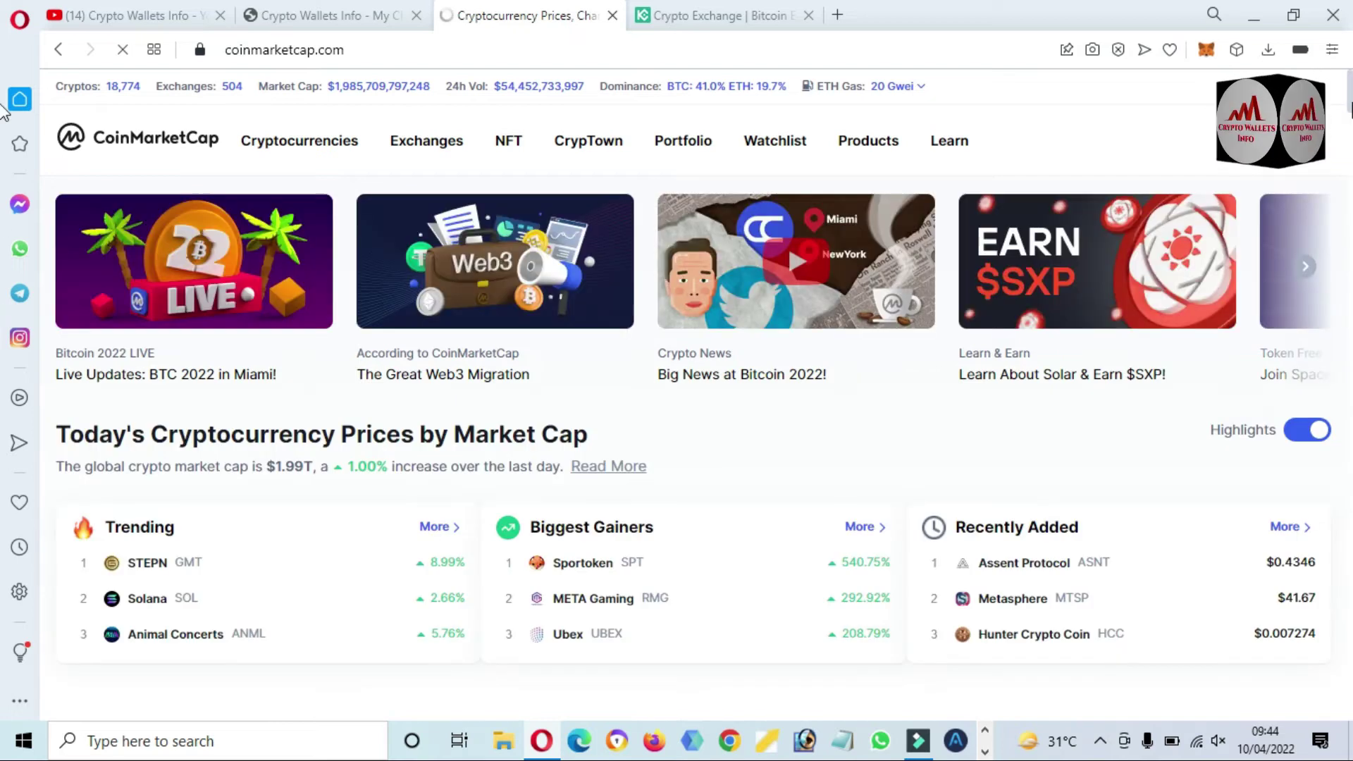
pyautogui.moveTo(1348, 90); pyautogui.dragTo(1348, 456)
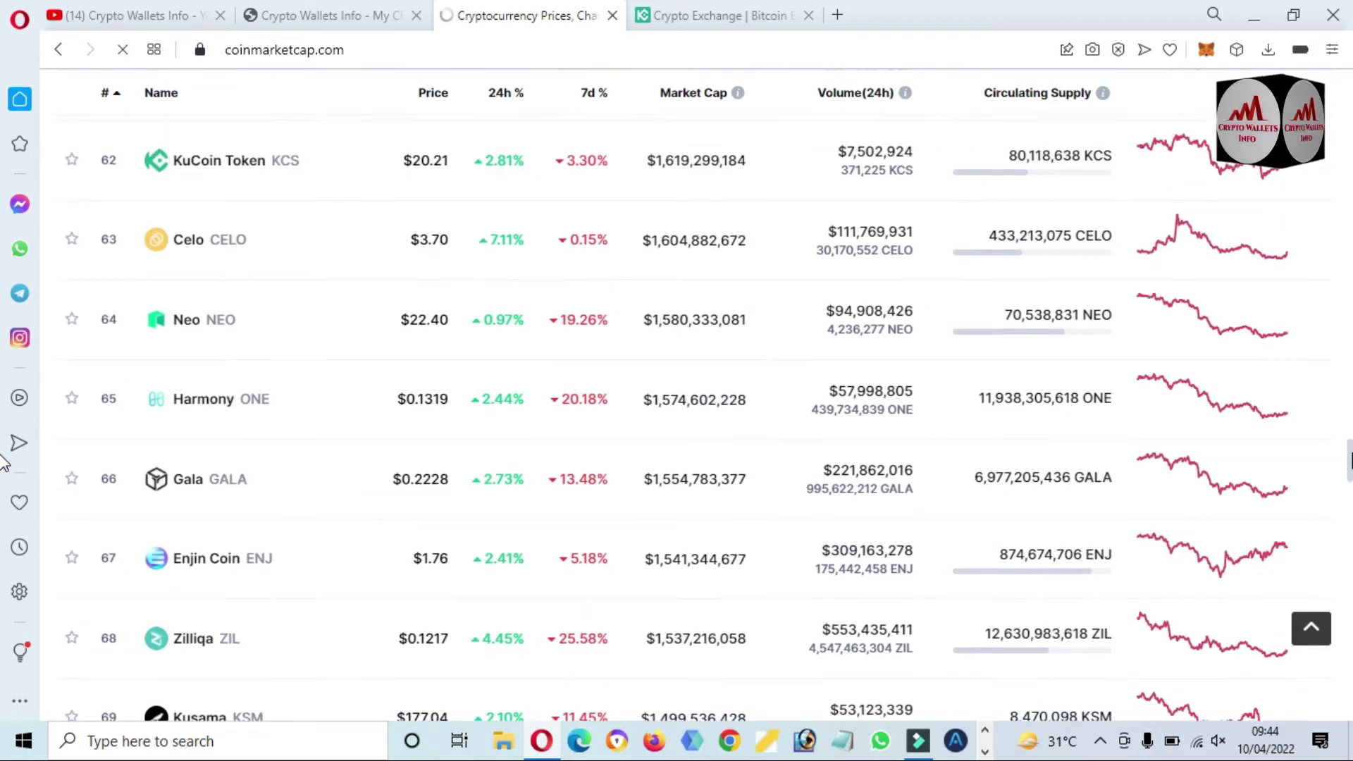
pyautogui.click(199, 162)
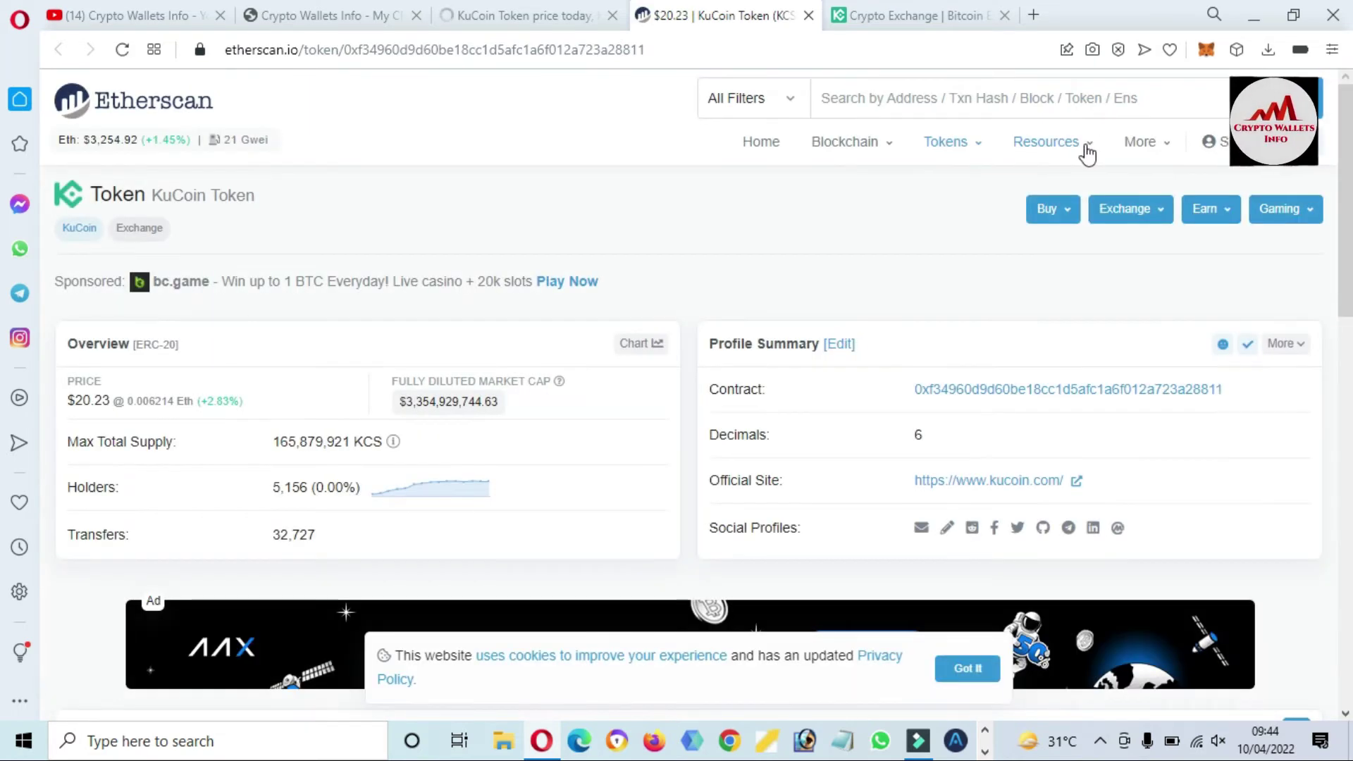
# Step: Unlock MetaMask with the wallet password and switch the network to Ethereum Mainnet
pyautogui.click(1206, 50)
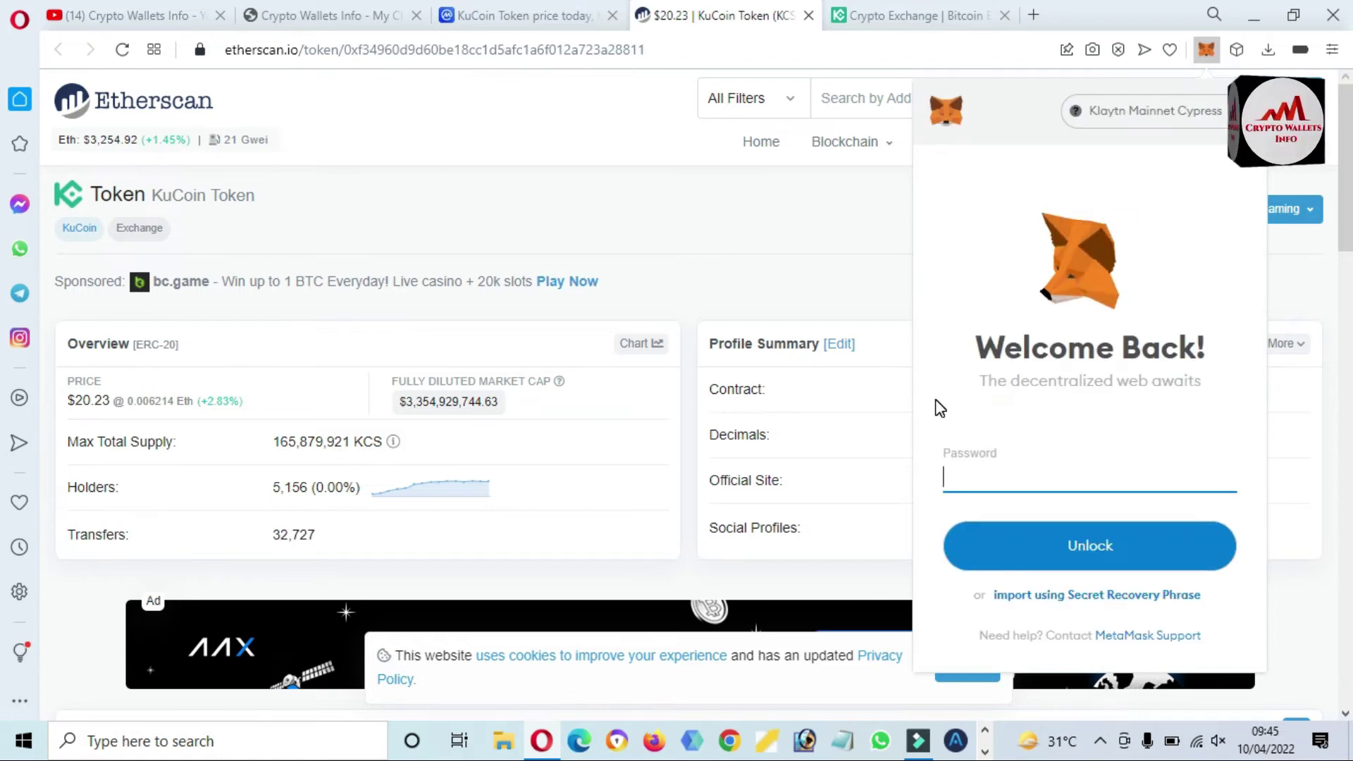
pyautogui.write('••••••')
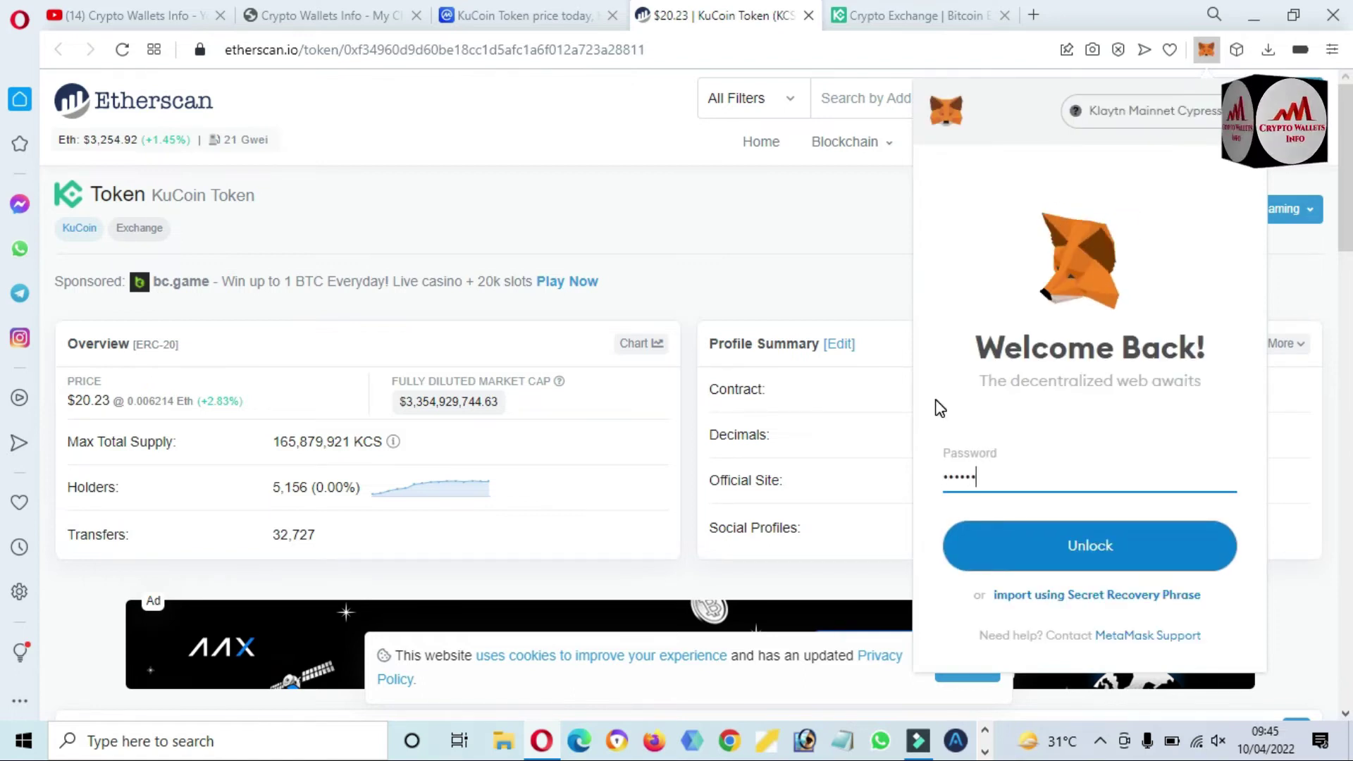
pyautogui.write('•••')
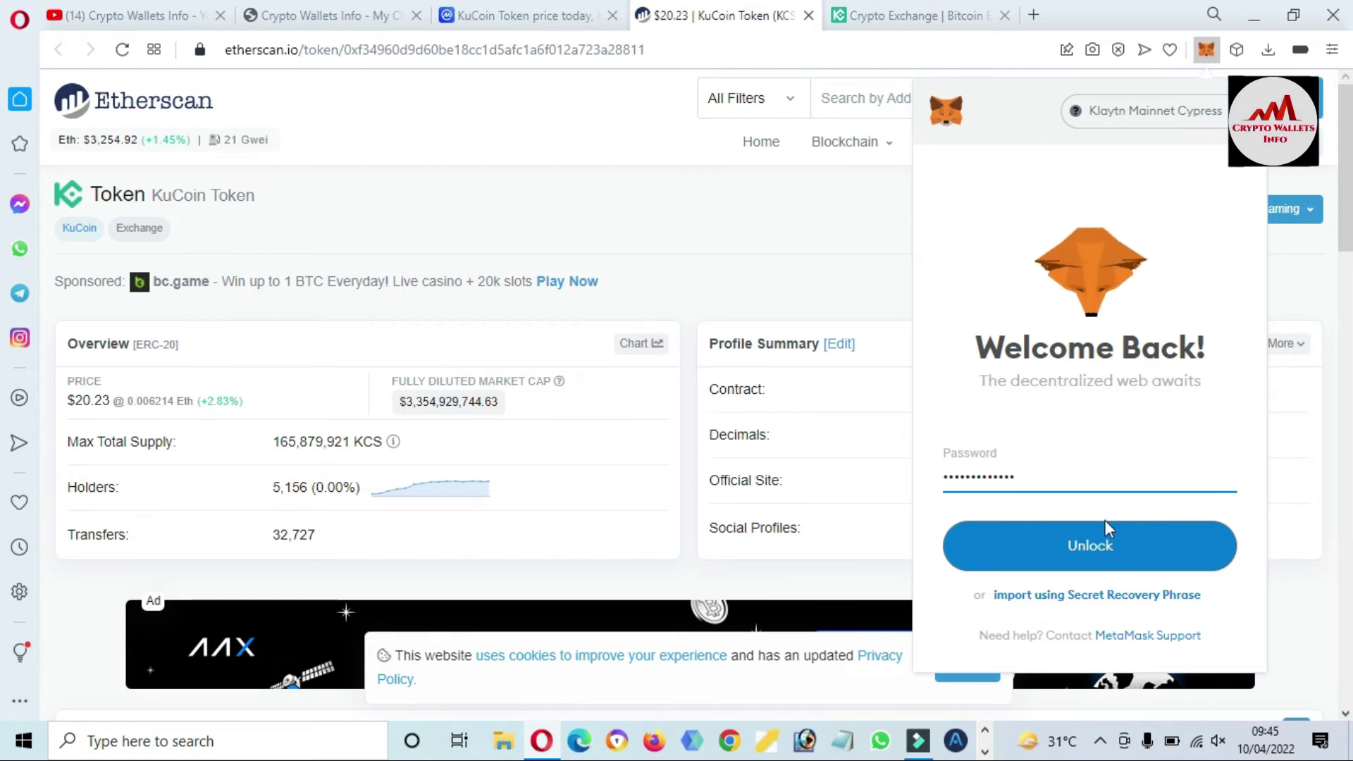
pyautogui.click(1102, 547)
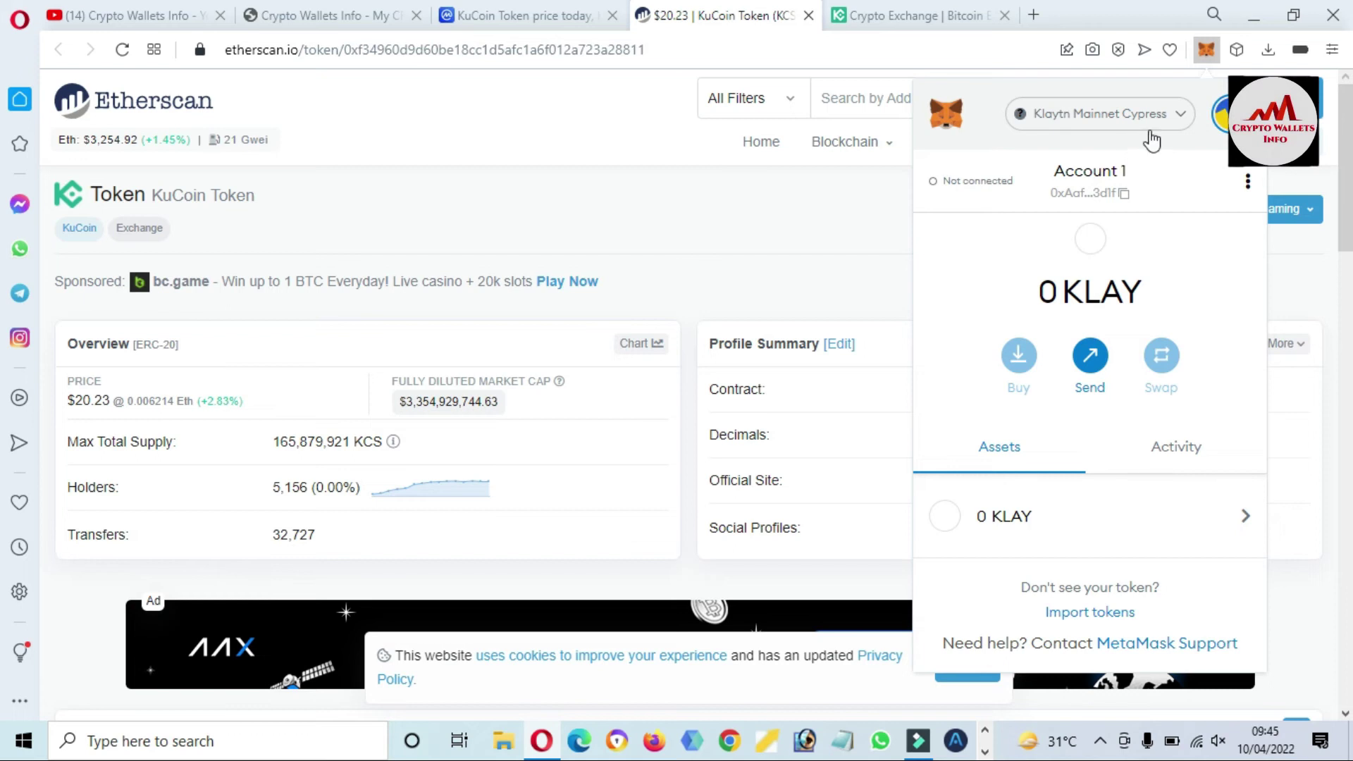
pyautogui.click(1182, 116)
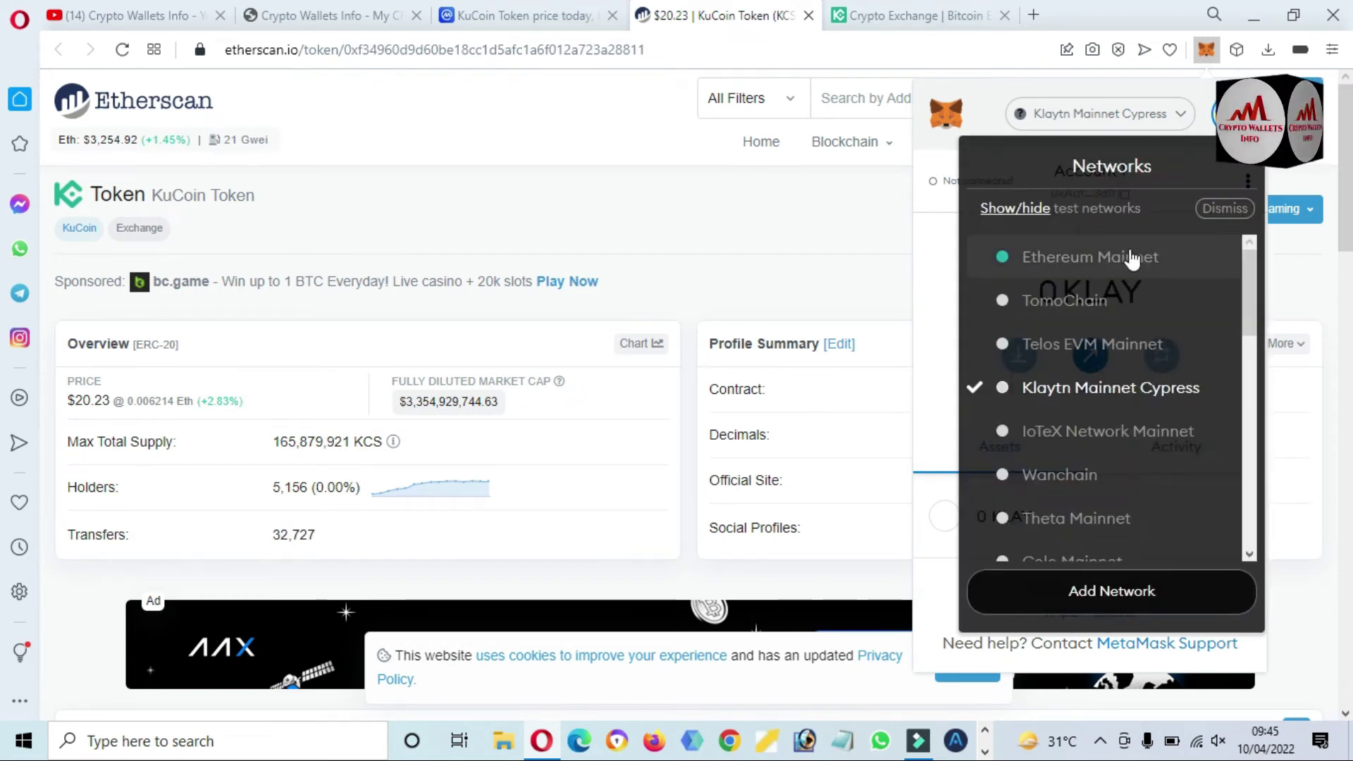
pyautogui.click(1086, 261)
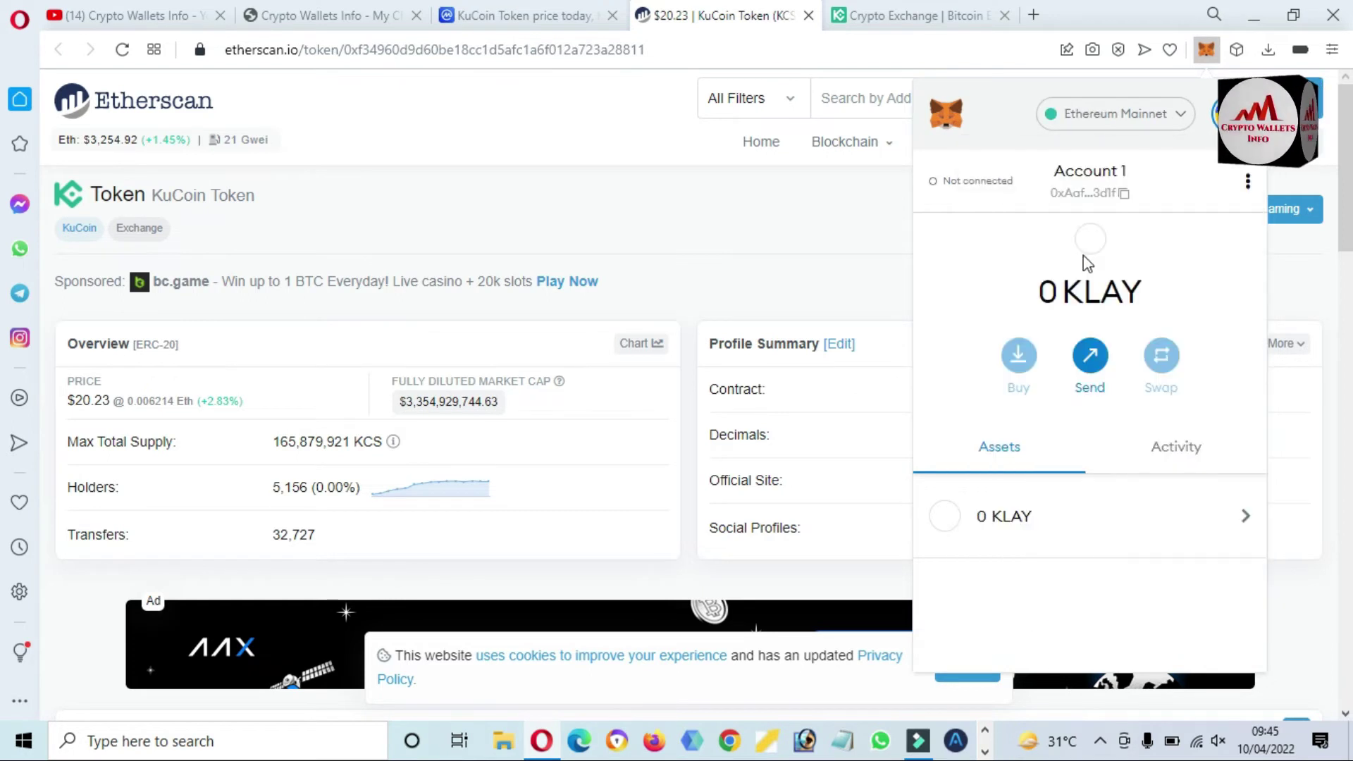
pyautogui.click(1247, 184)
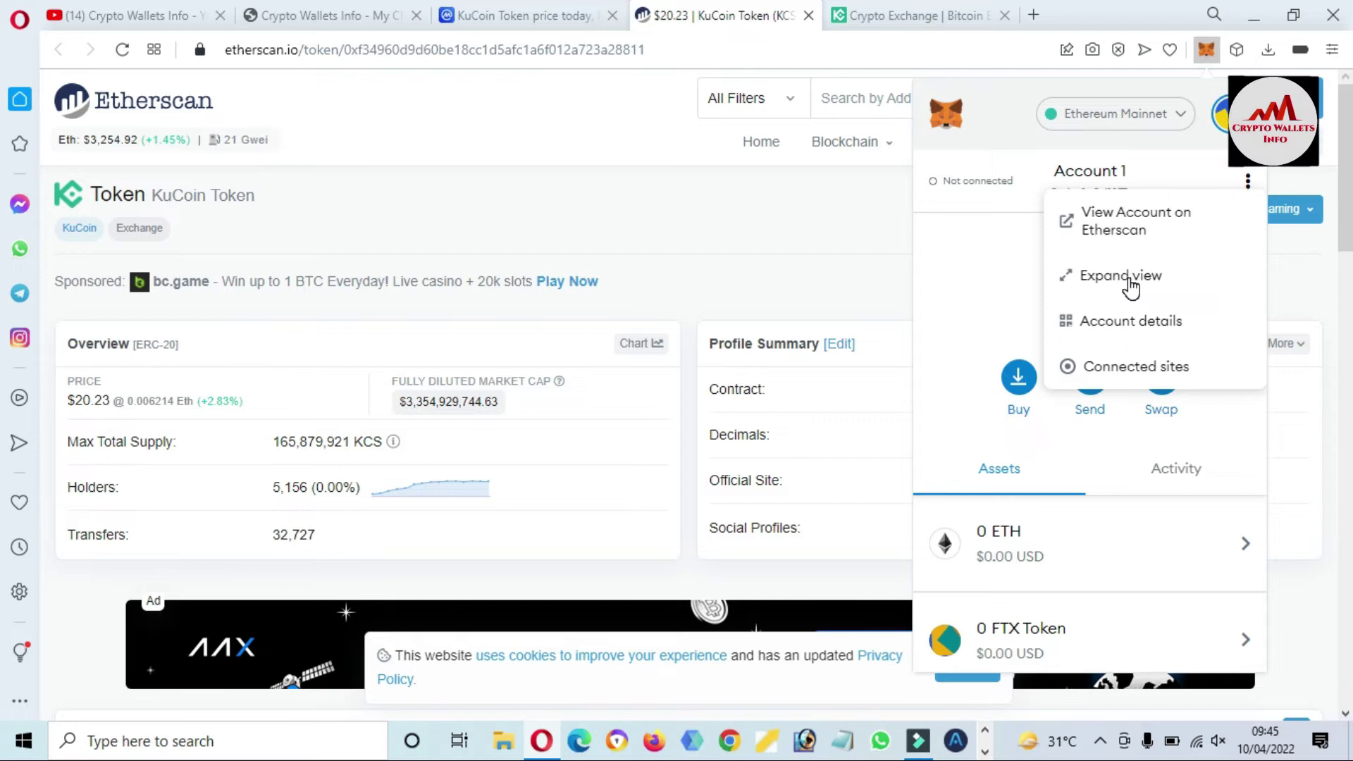
# Step: Expand MetaMask into a full tab and open Import tokens from the Assets list
pyautogui.click(1129, 280)
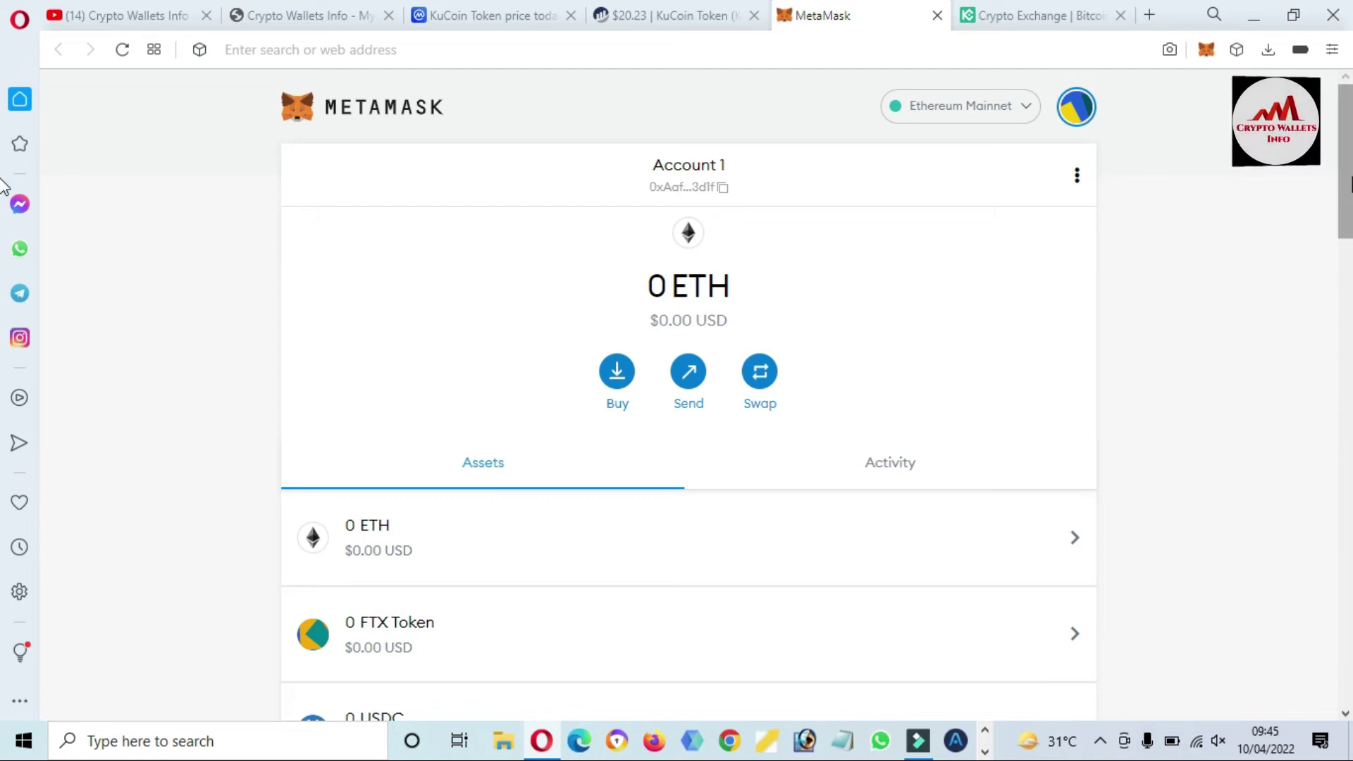
pyautogui.scroll(-20, 2, 184)
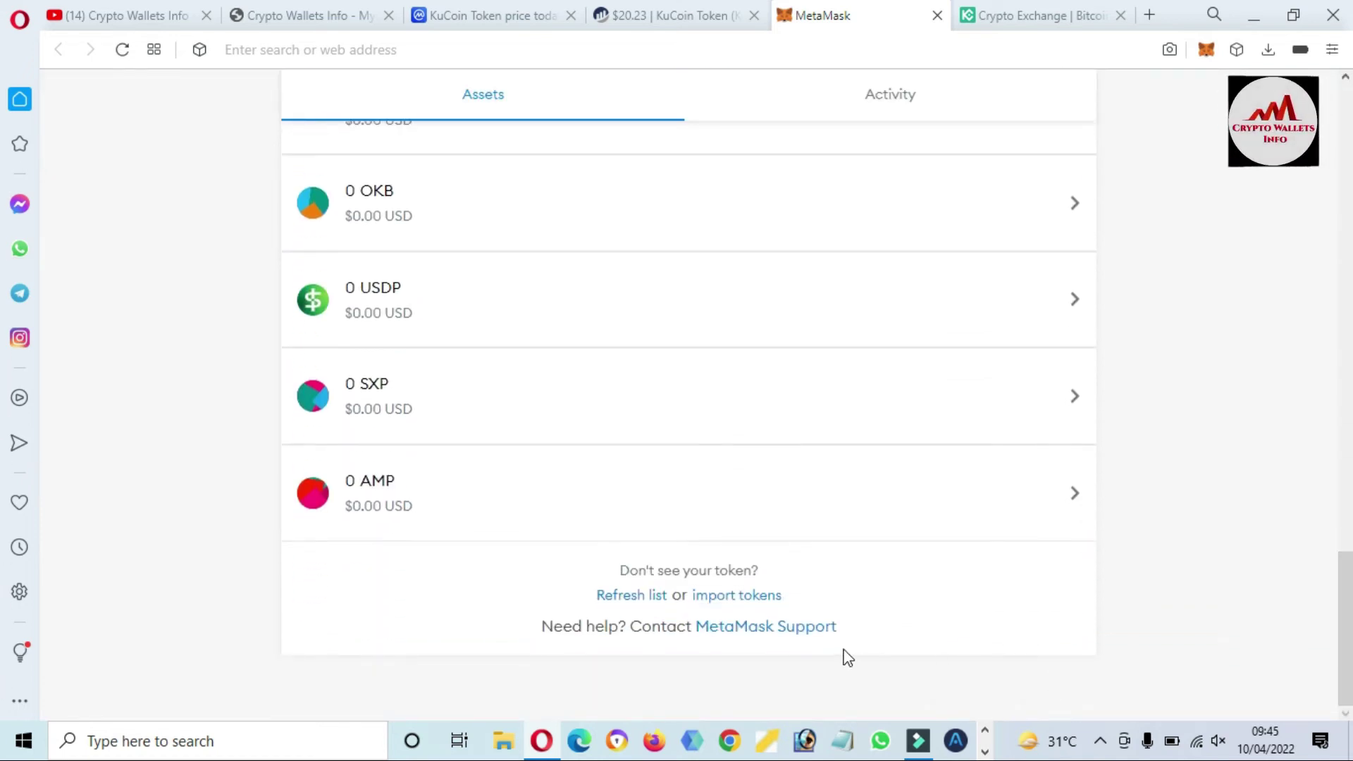
pyautogui.scroll(5, 4, 642)
pyautogui.scroll(-5, 3, 377)
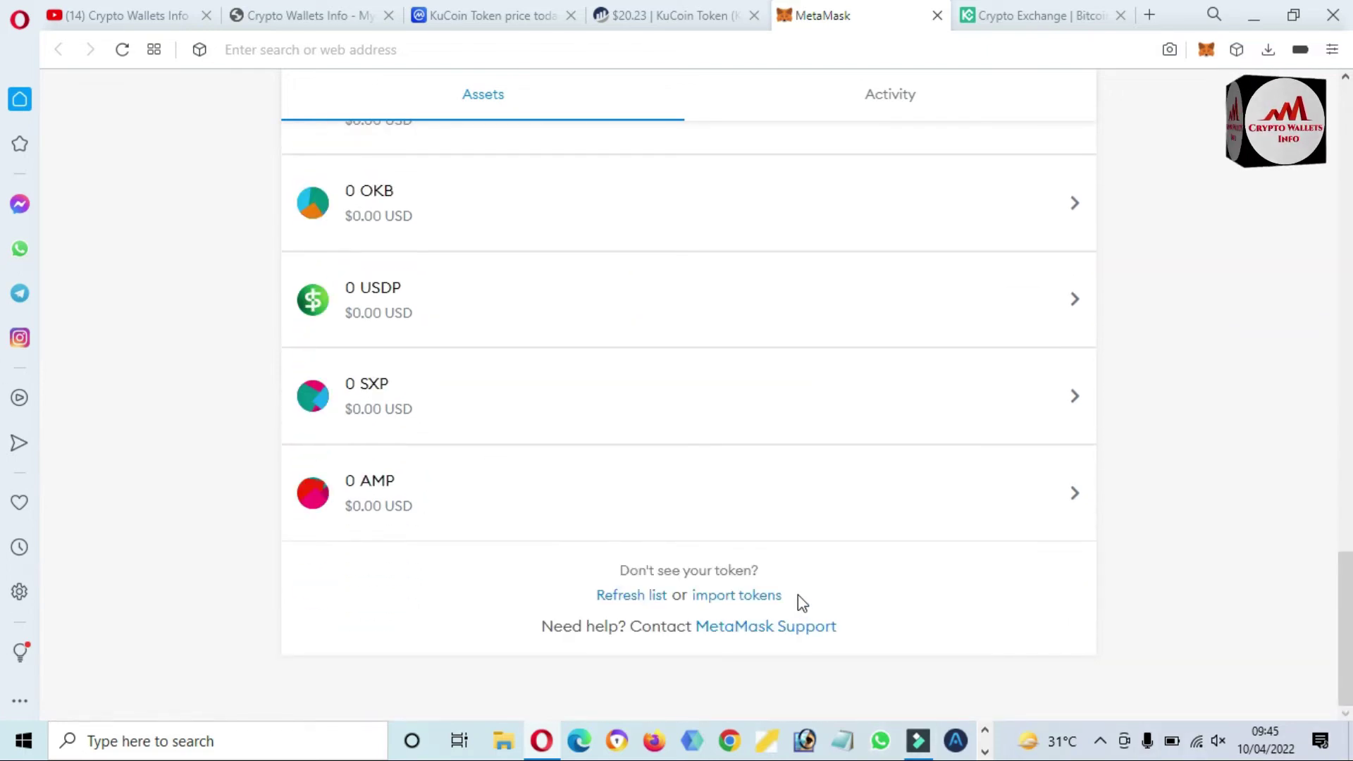
pyautogui.moveTo(818, 601); pyautogui.dragTo(693, 605)
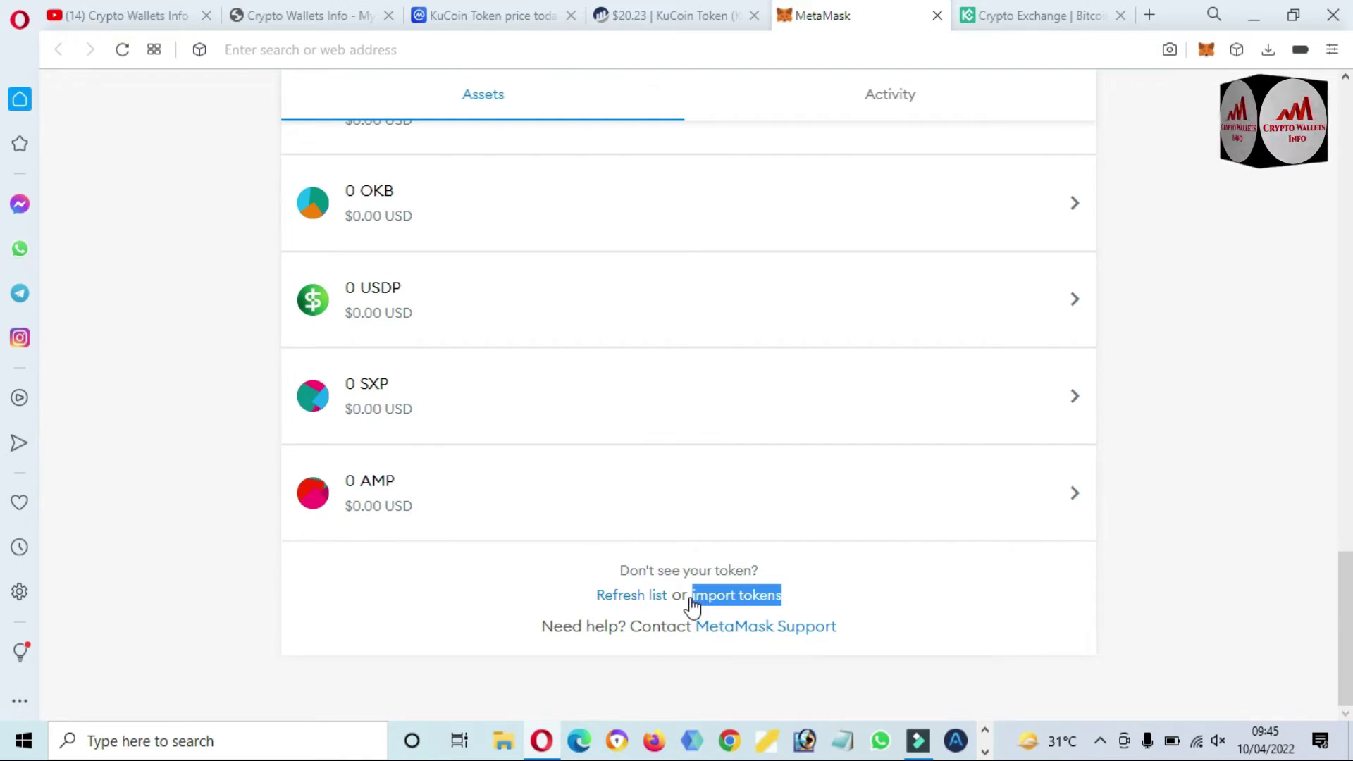
pyautogui.click(718, 598)
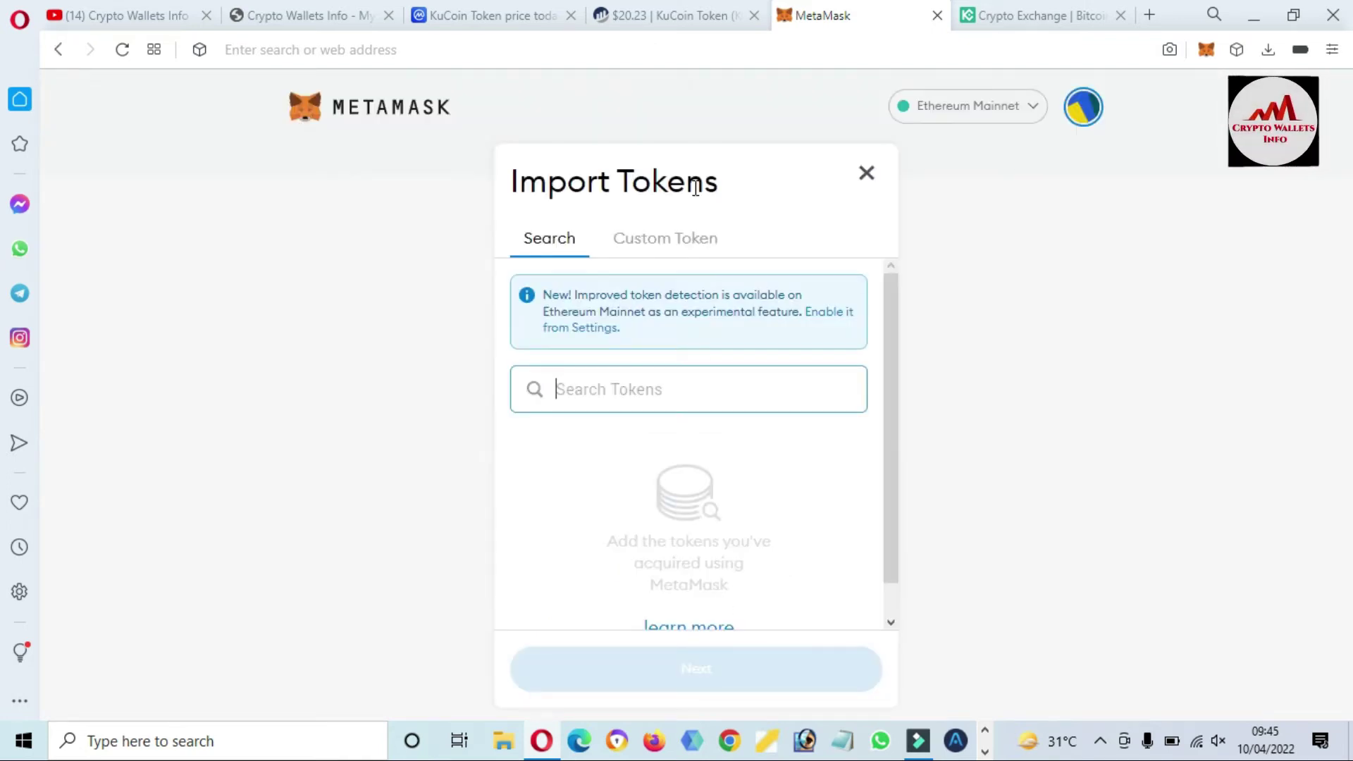
# Step: Switch to the Custom Token tab and copy the KCS contract address from Etherscan
pyautogui.click(654, 247)
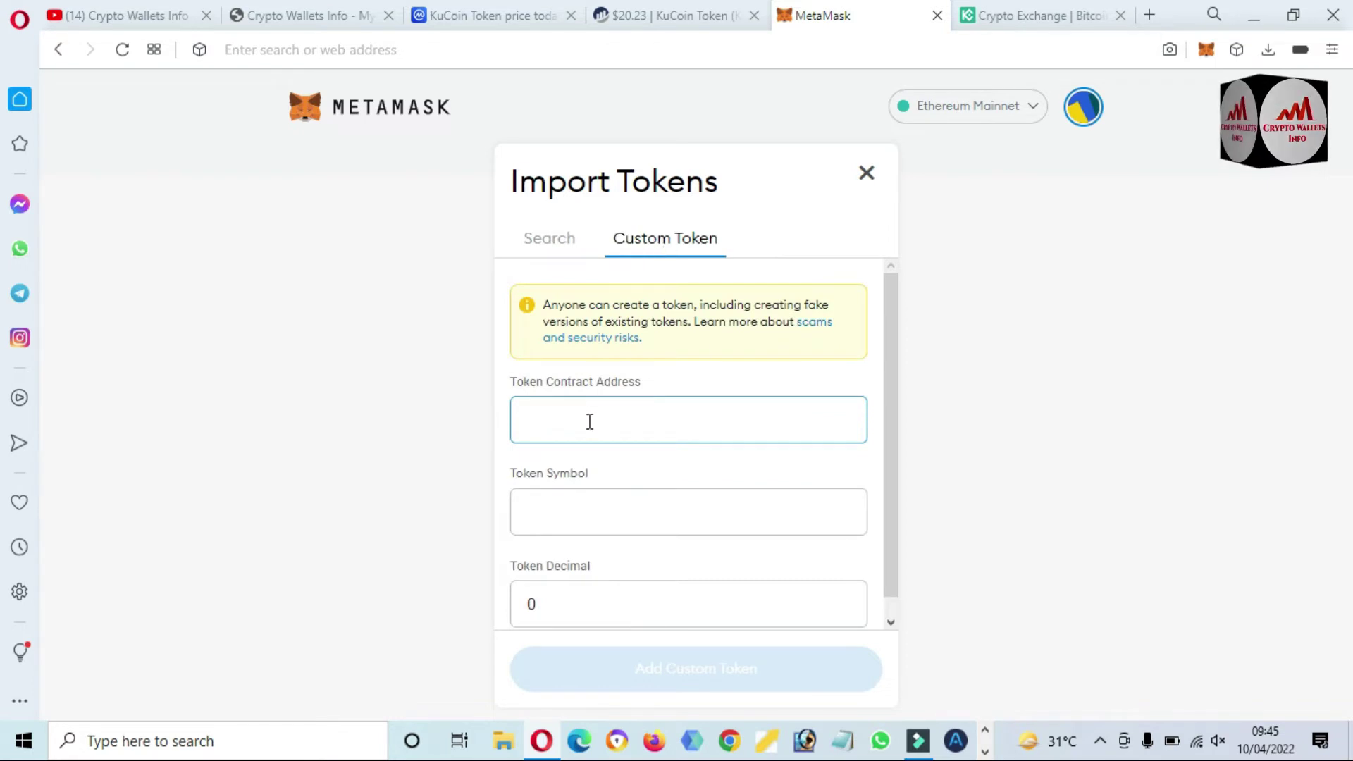
pyautogui.click(640, 17)
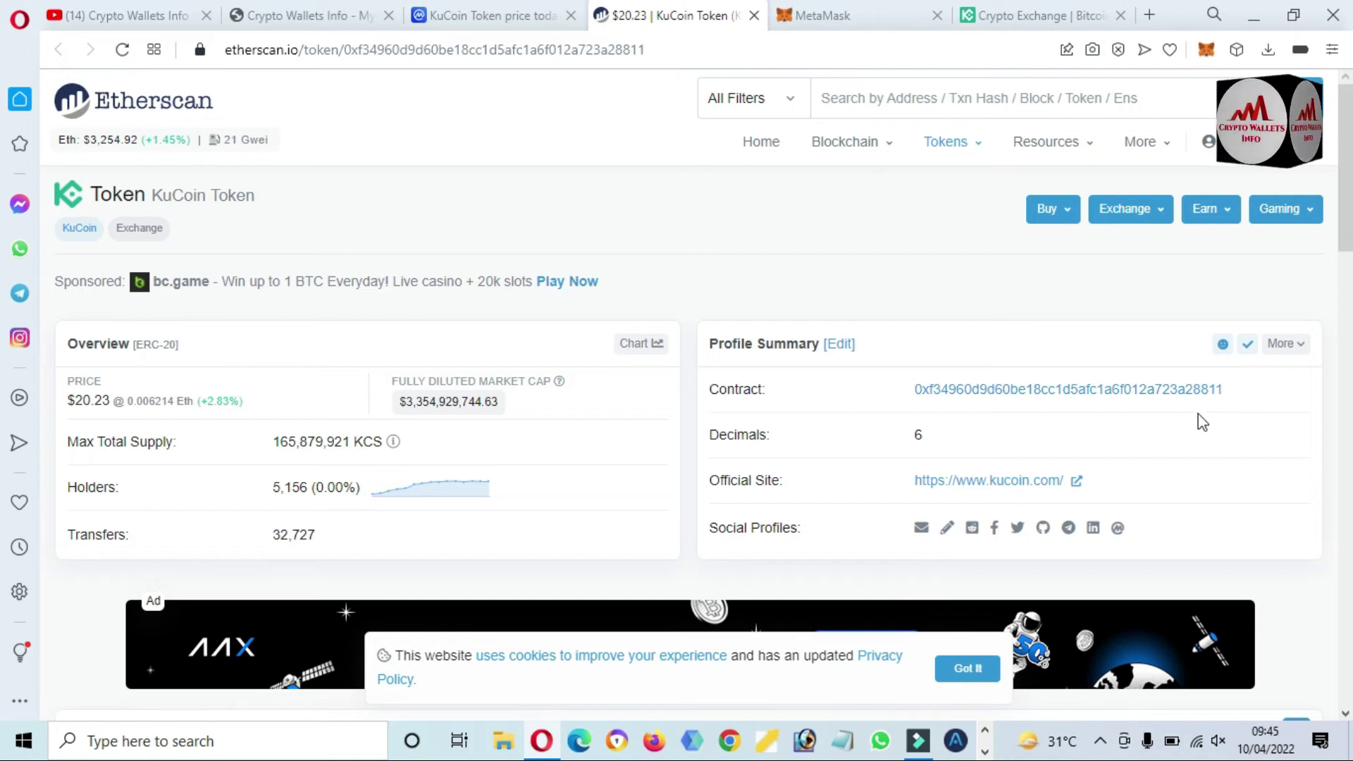
pyautogui.moveTo(909, 389); pyautogui.dragTo(1191, 408)
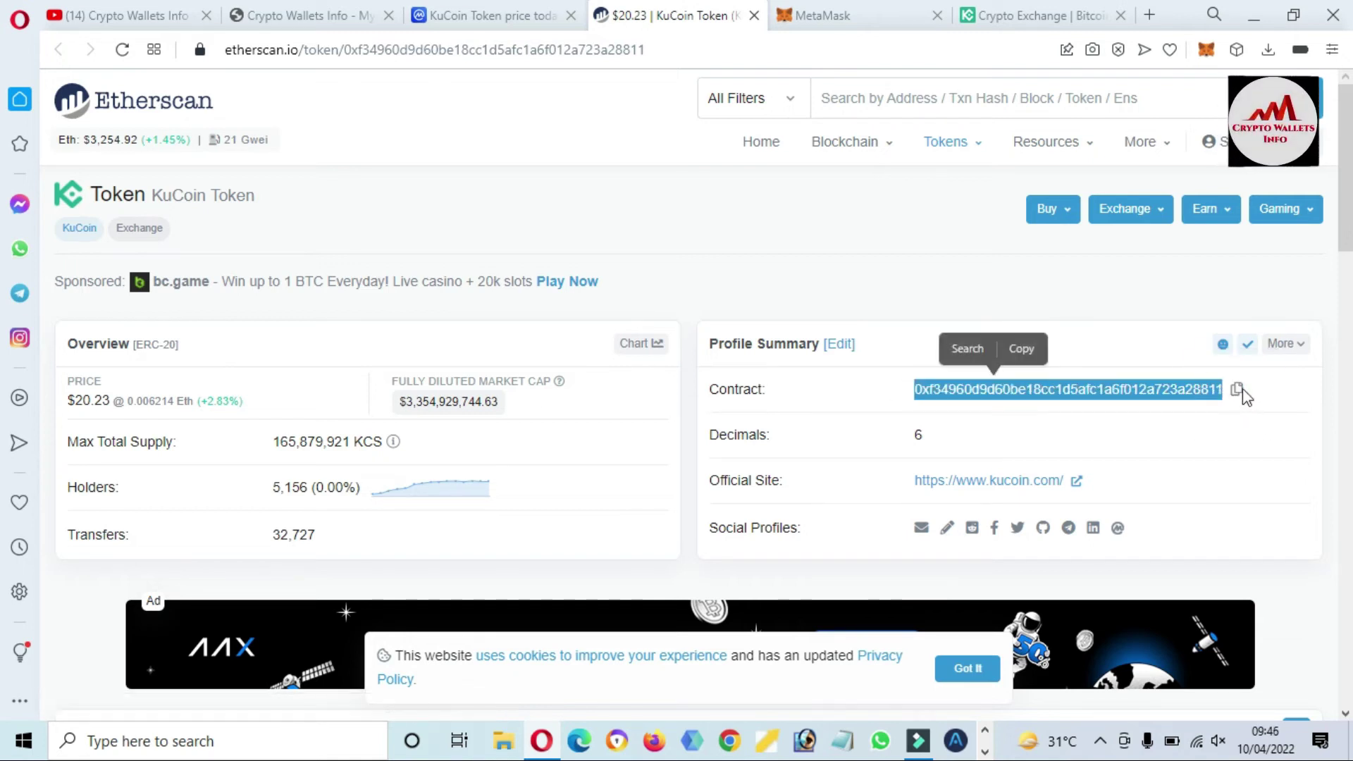
pyautogui.click(1237, 392)
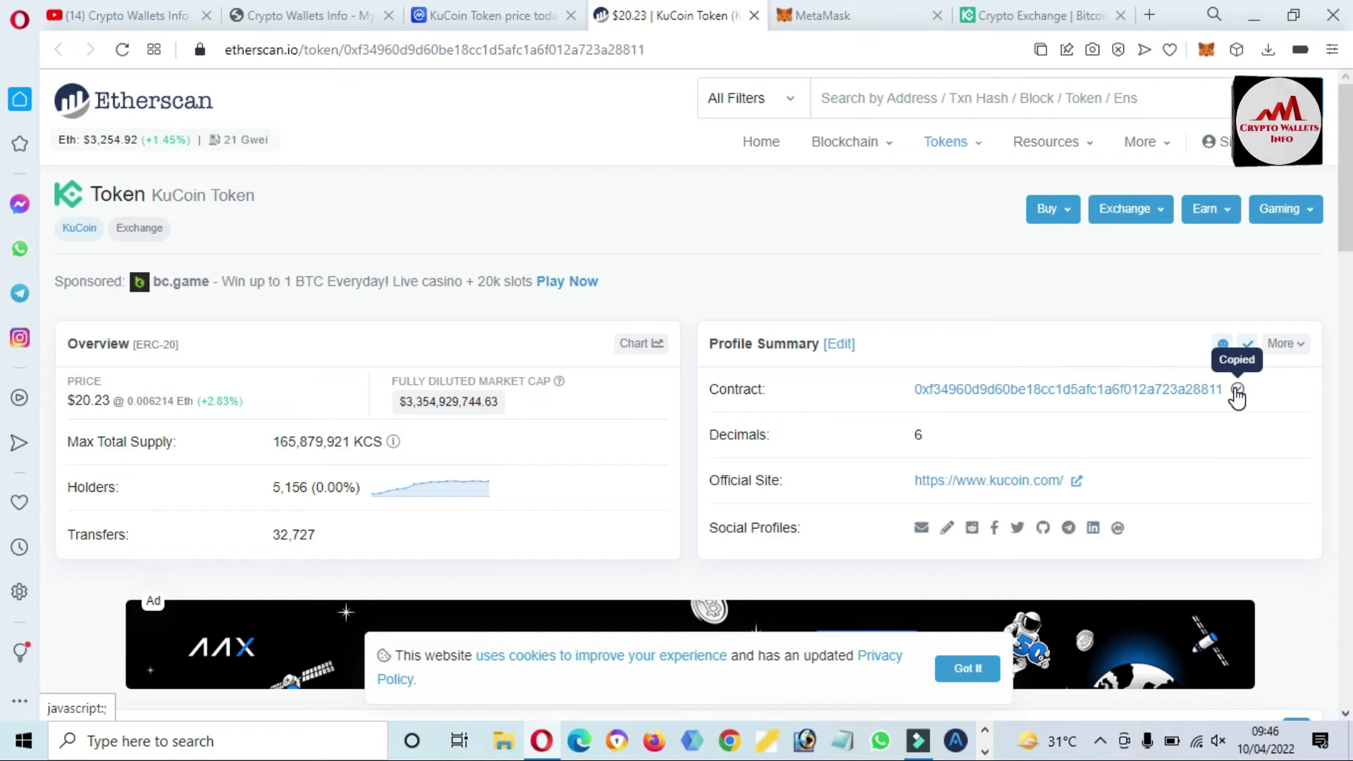
# Step: Paste the KCS contract address and import it as a custom token
pyautogui.click(849, 11)
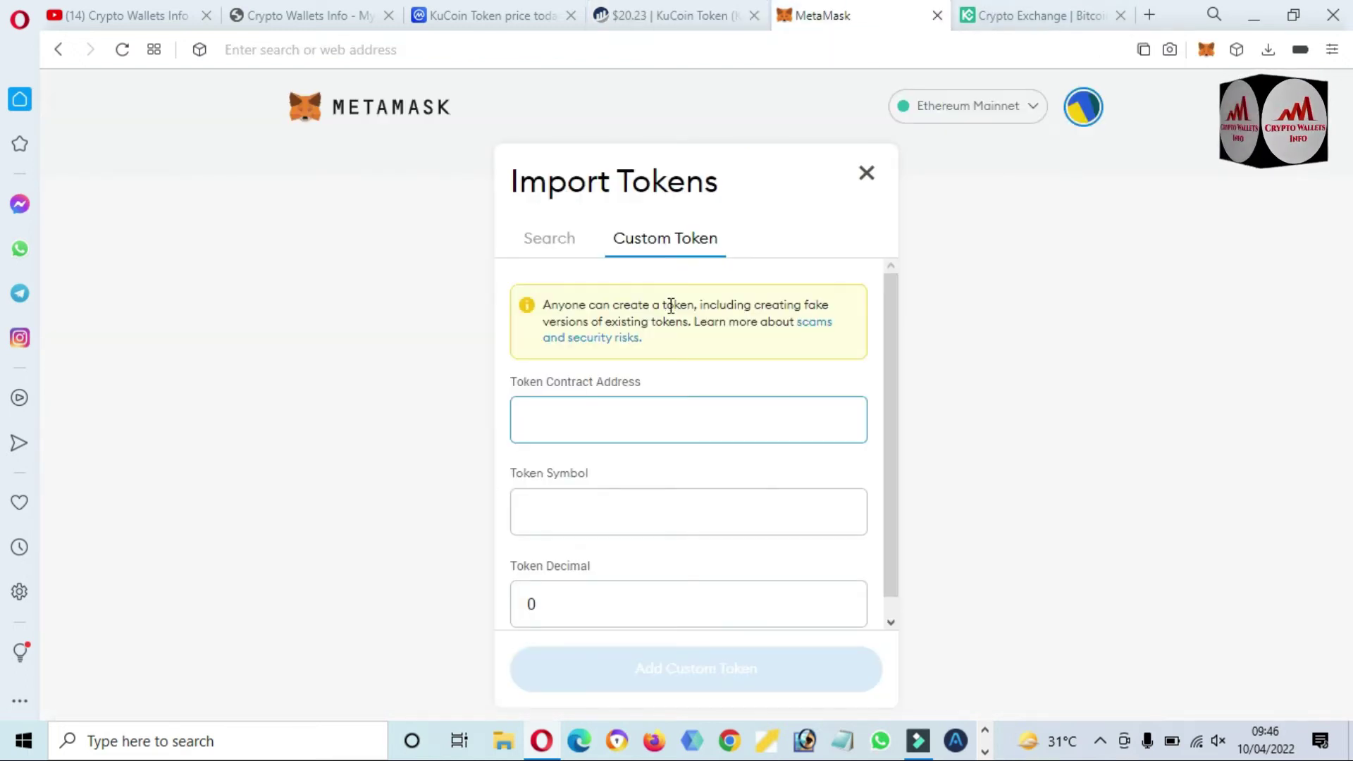
pyautogui.hotkey('ctrl', 'v')
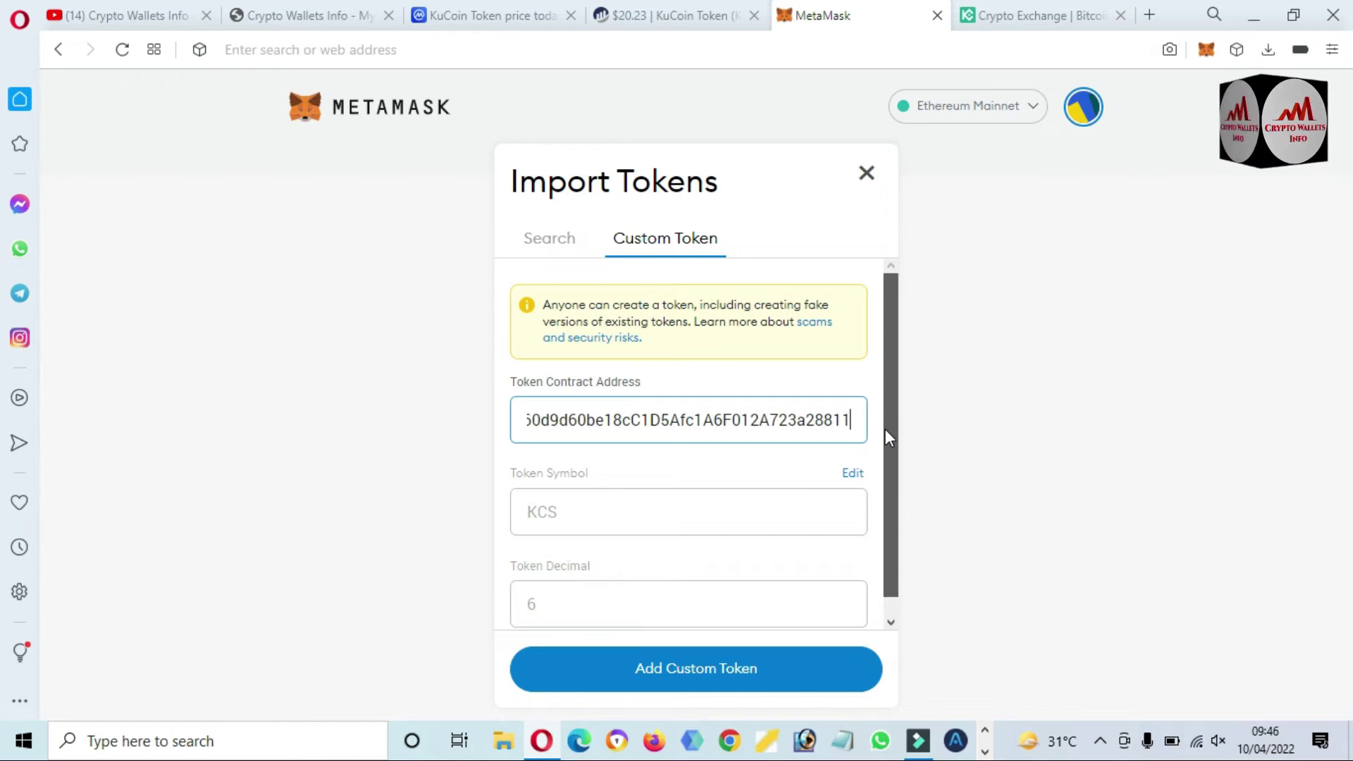
pyautogui.moveTo(885, 429); pyautogui.dragTo(881, 540)
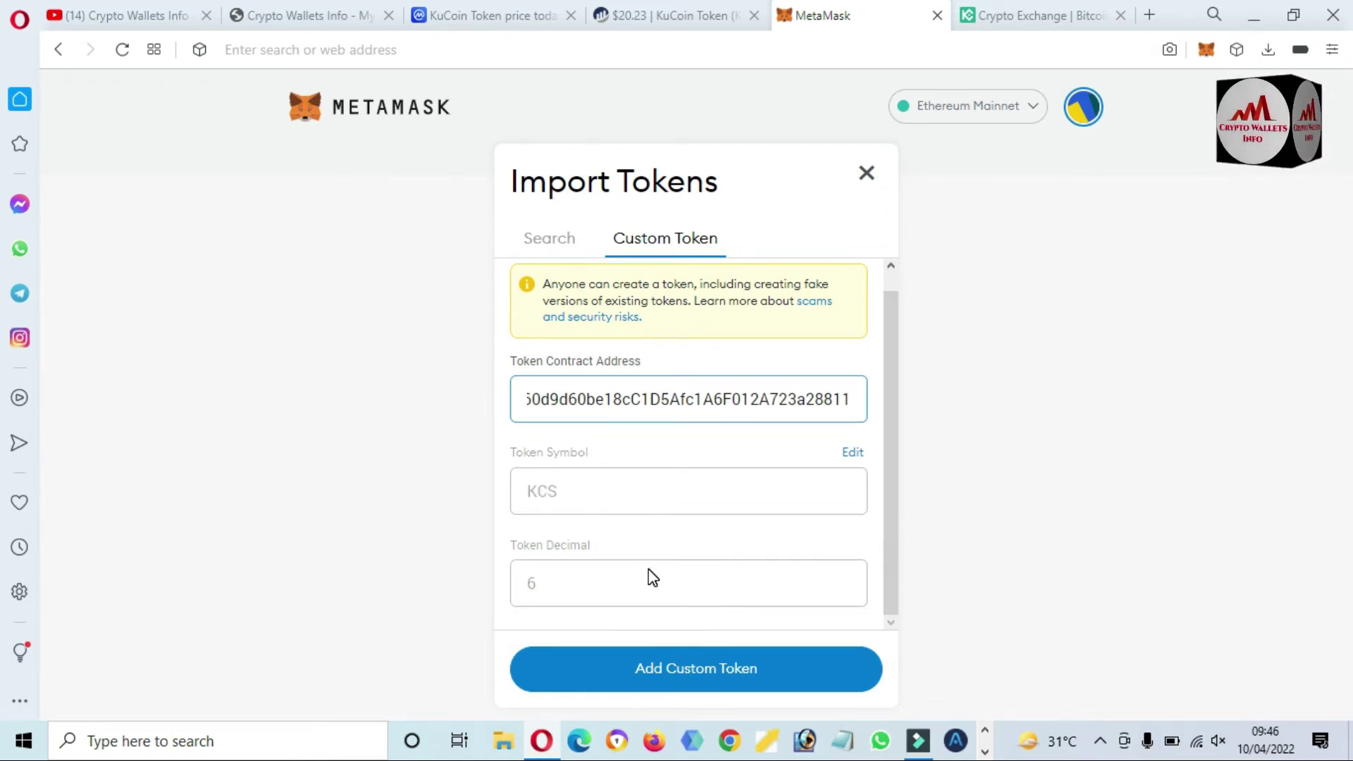
pyautogui.click(693, 668)
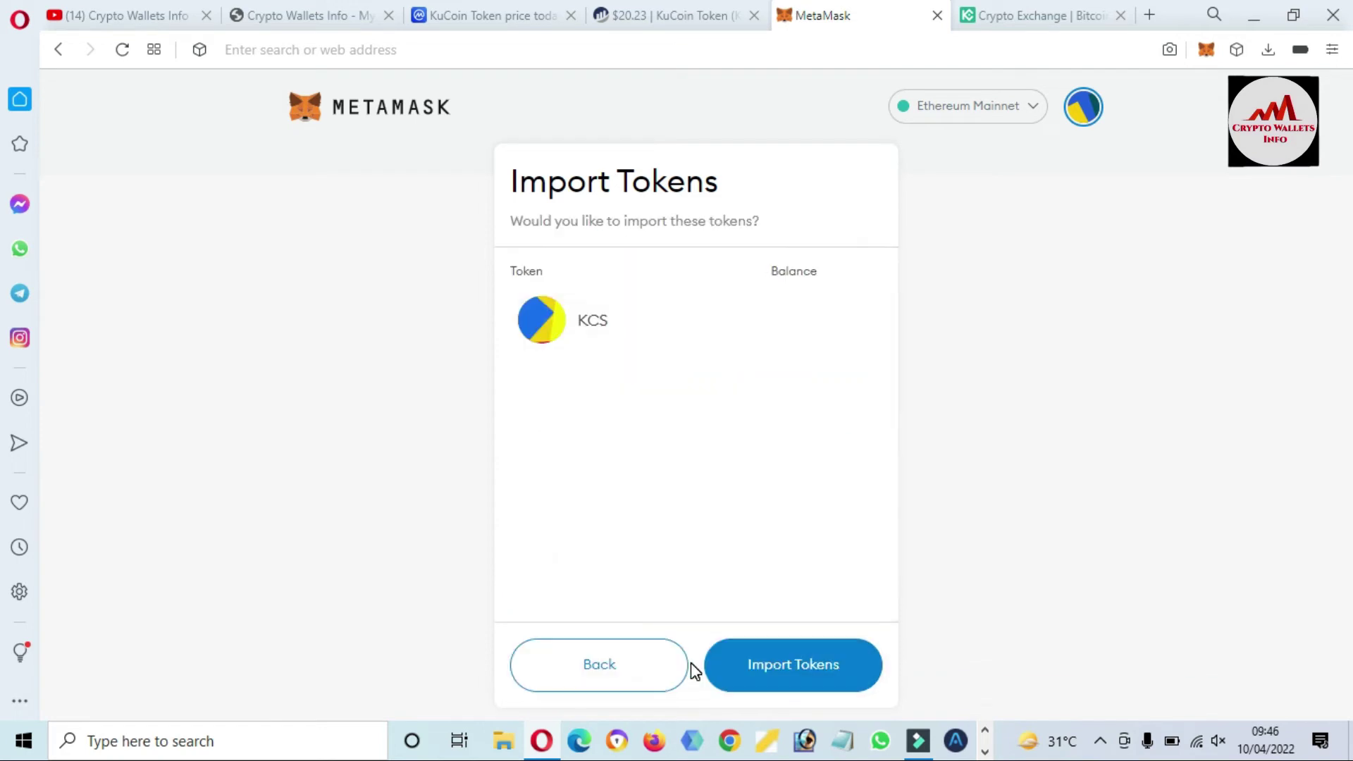
pyautogui.click(795, 666)
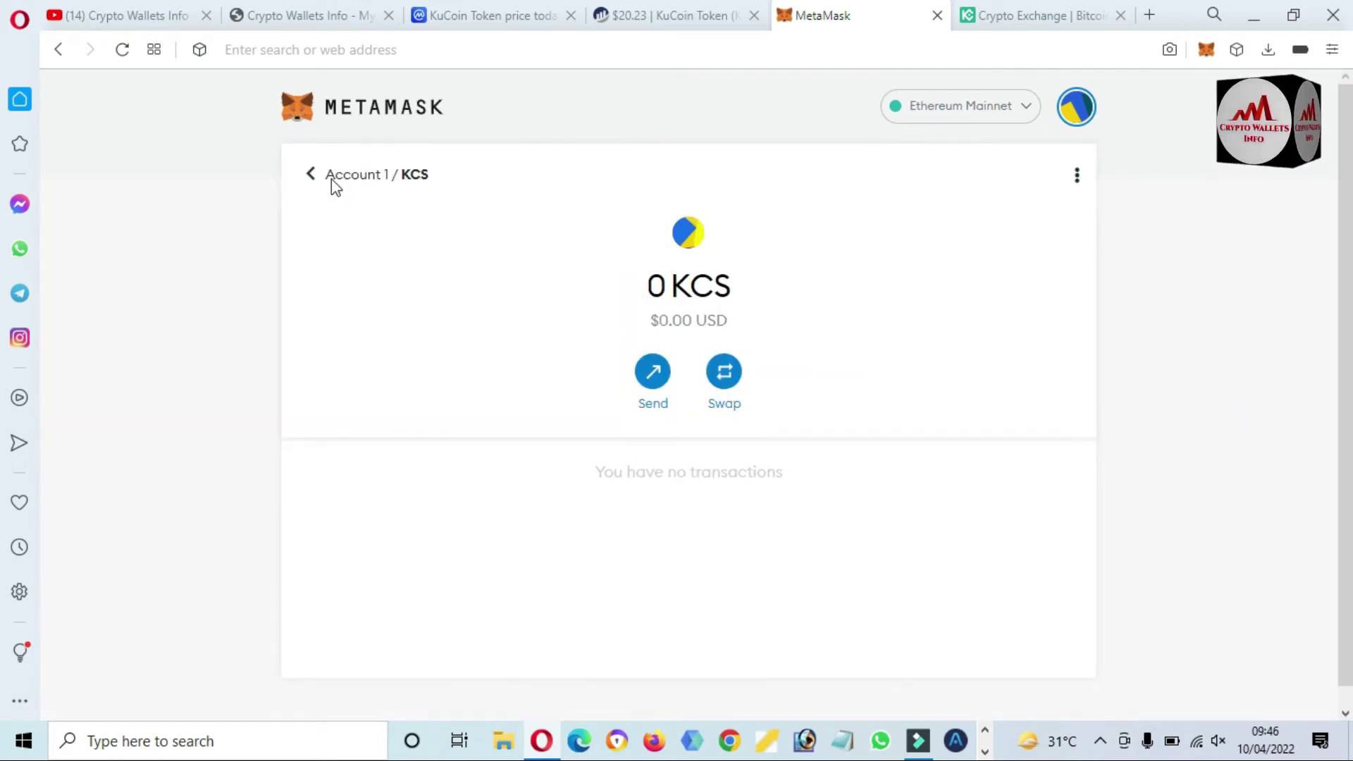
# Step: Find KCS at the end of Account 1's assets and open its token options menu
pyautogui.click(331, 179)
pyautogui.scroll(-15, 1275, 311)
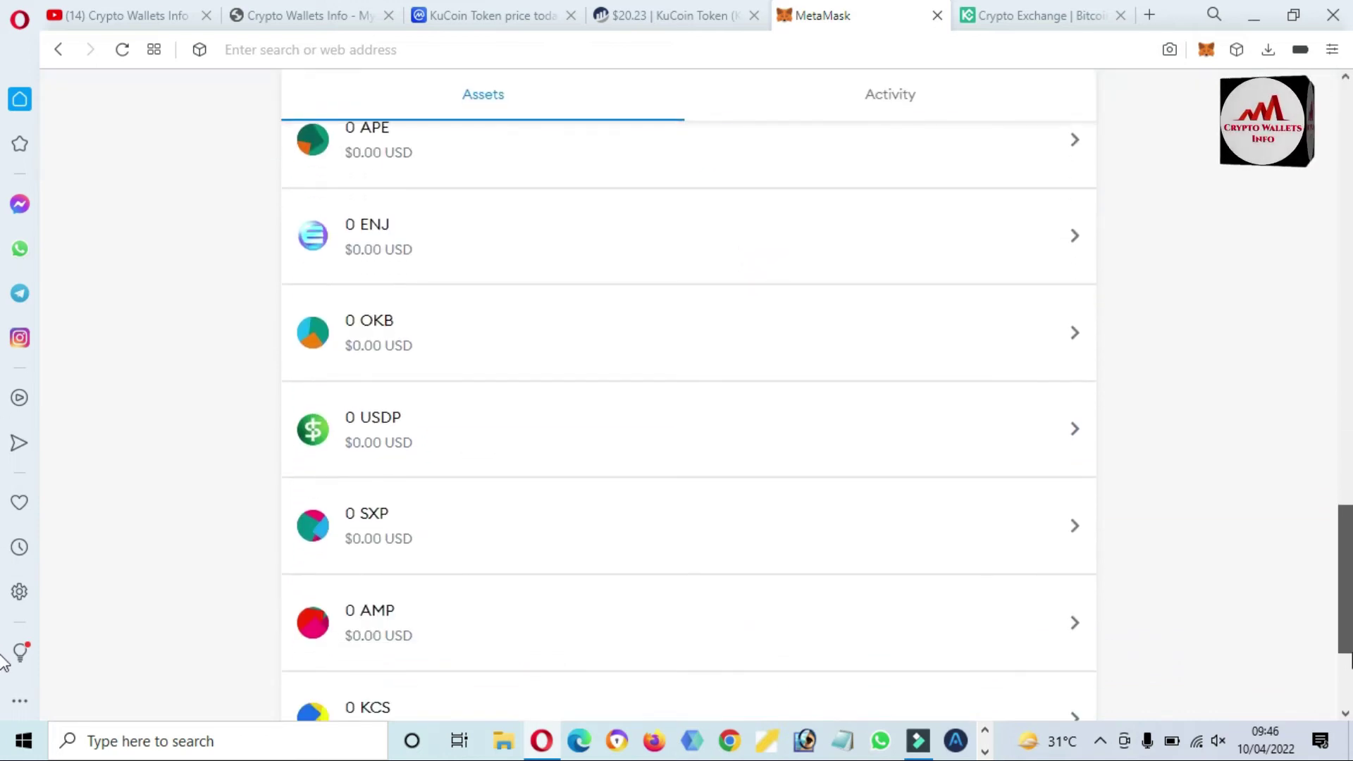
pyautogui.scroll(-3, 3, 677)
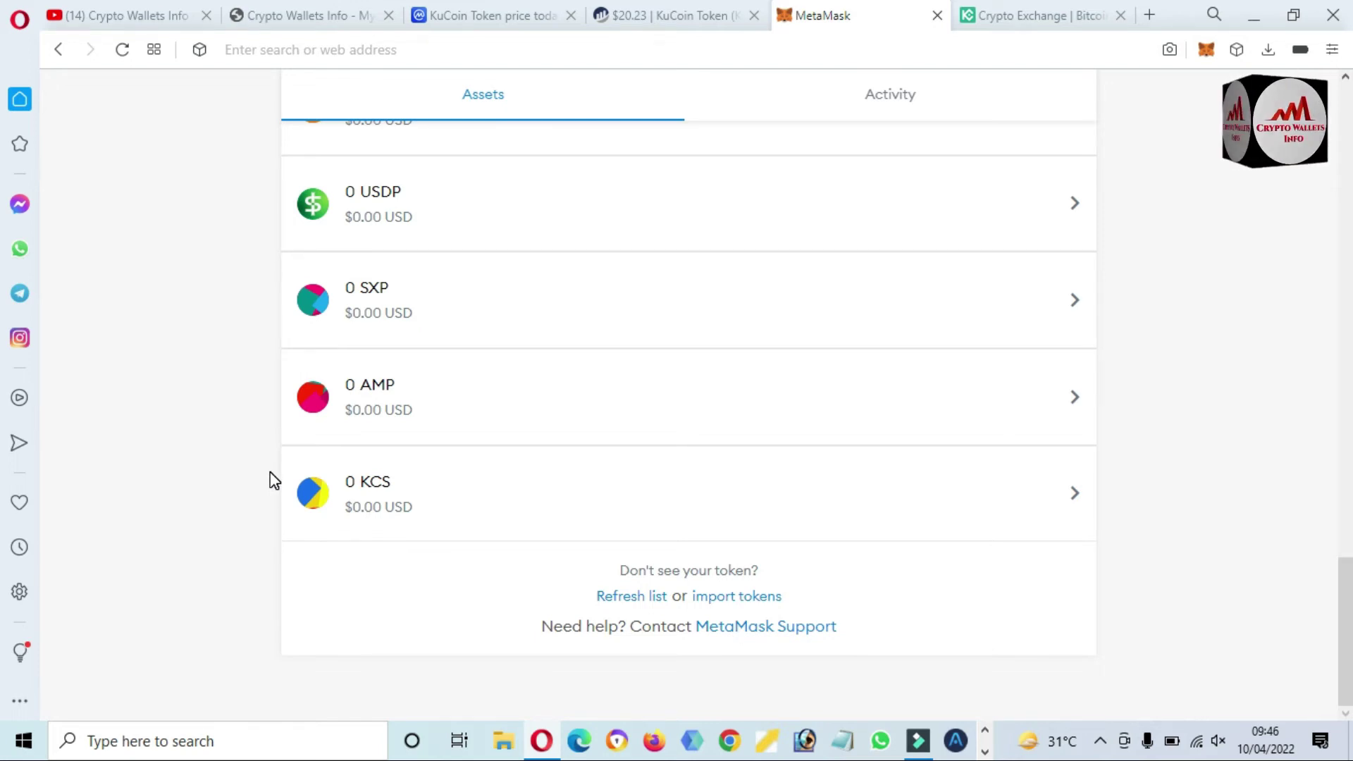
pyautogui.click(452, 500)
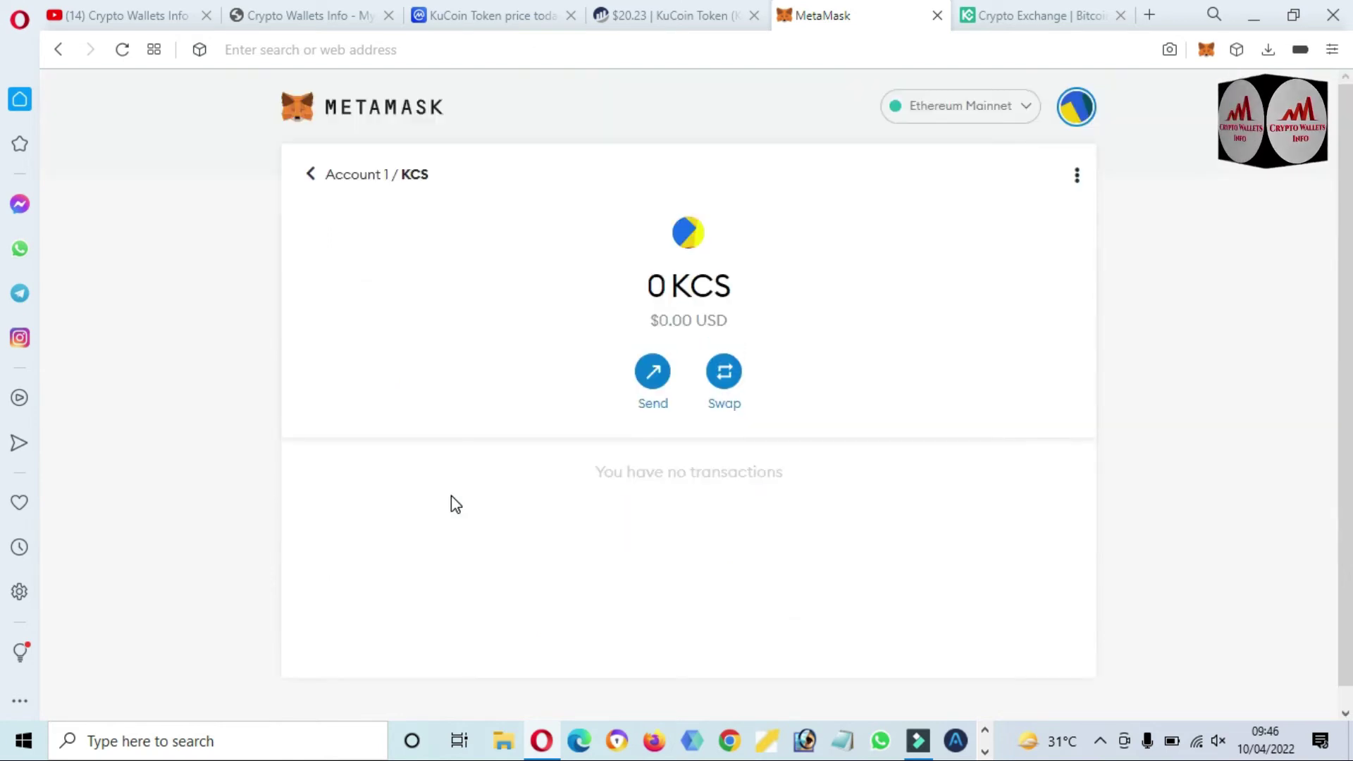
pyautogui.click(1078, 178)
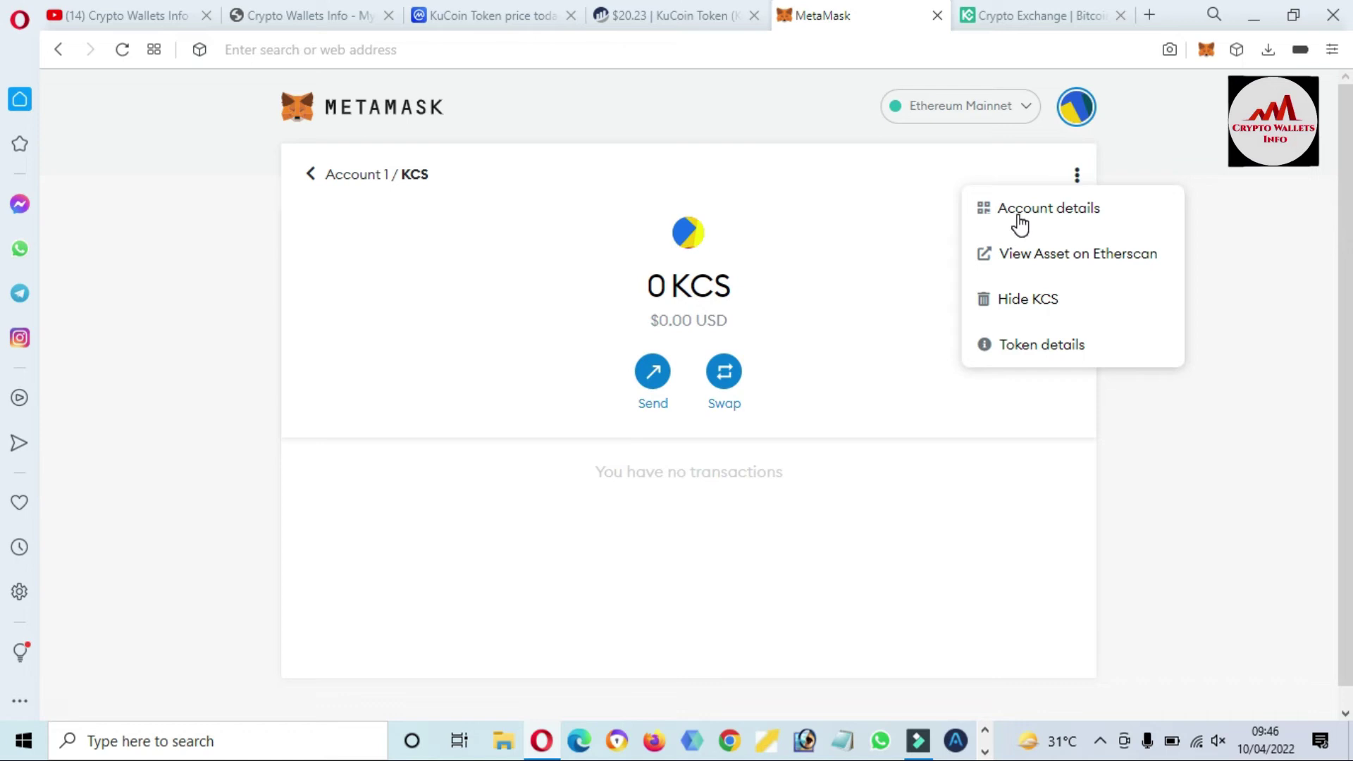
# Step: Open Account 1's details and copy its wallet address
pyautogui.click(1071, 221)
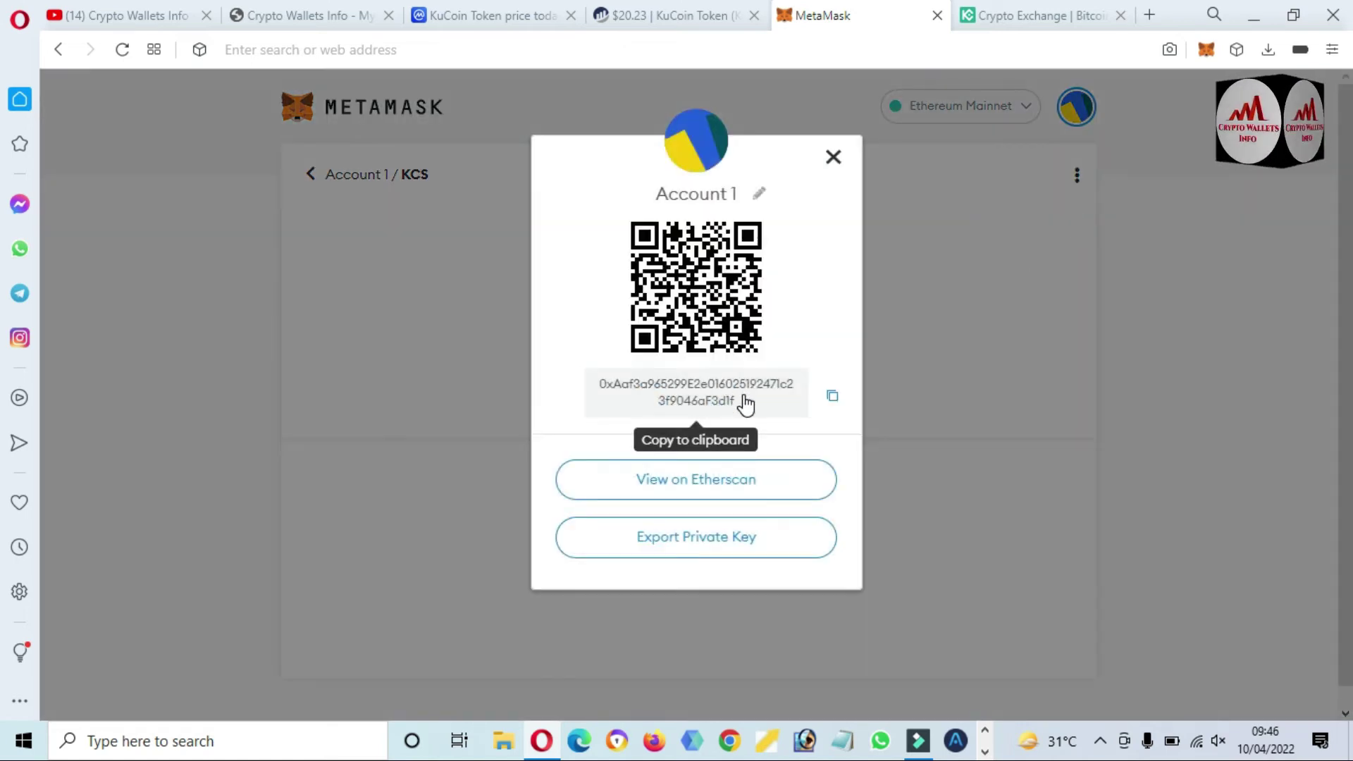
pyautogui.moveTo(743, 401); pyautogui.dragTo(595, 381)
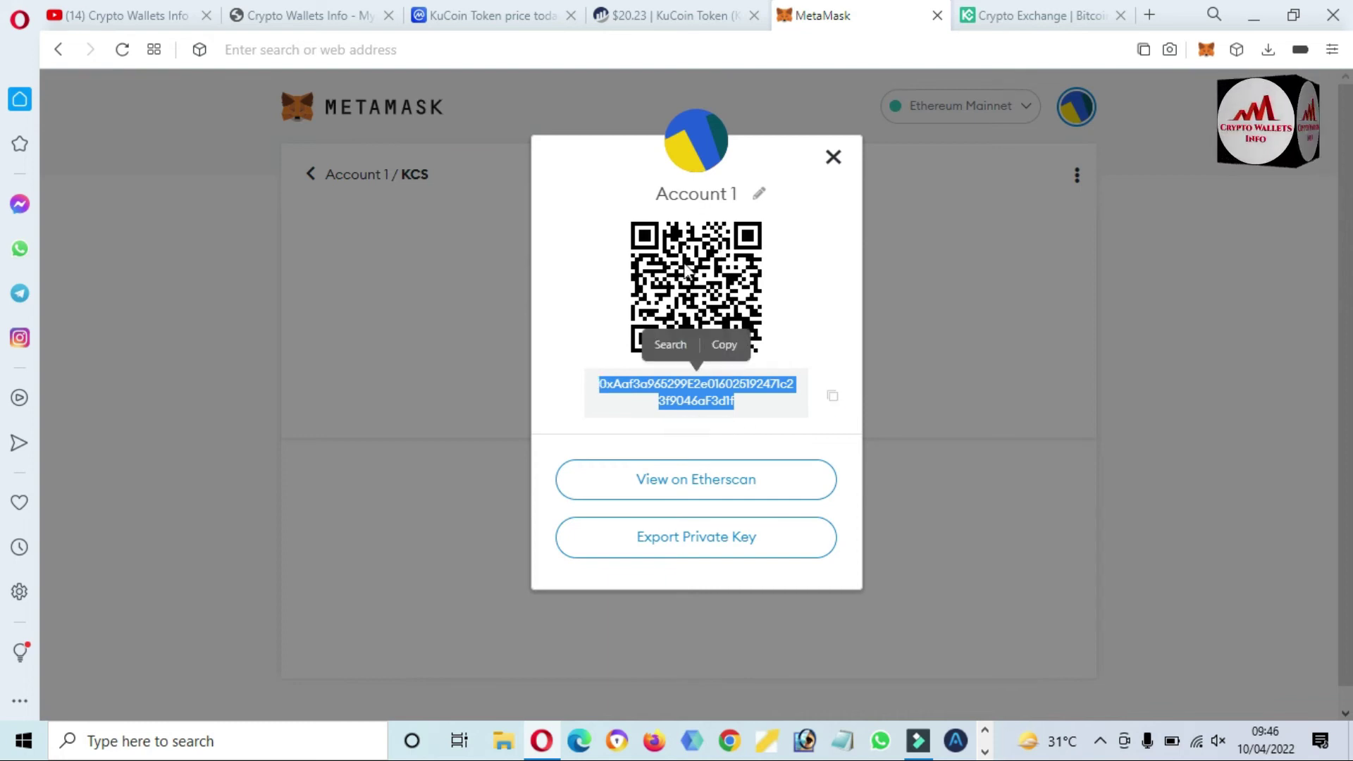
pyautogui.click(646, 398)
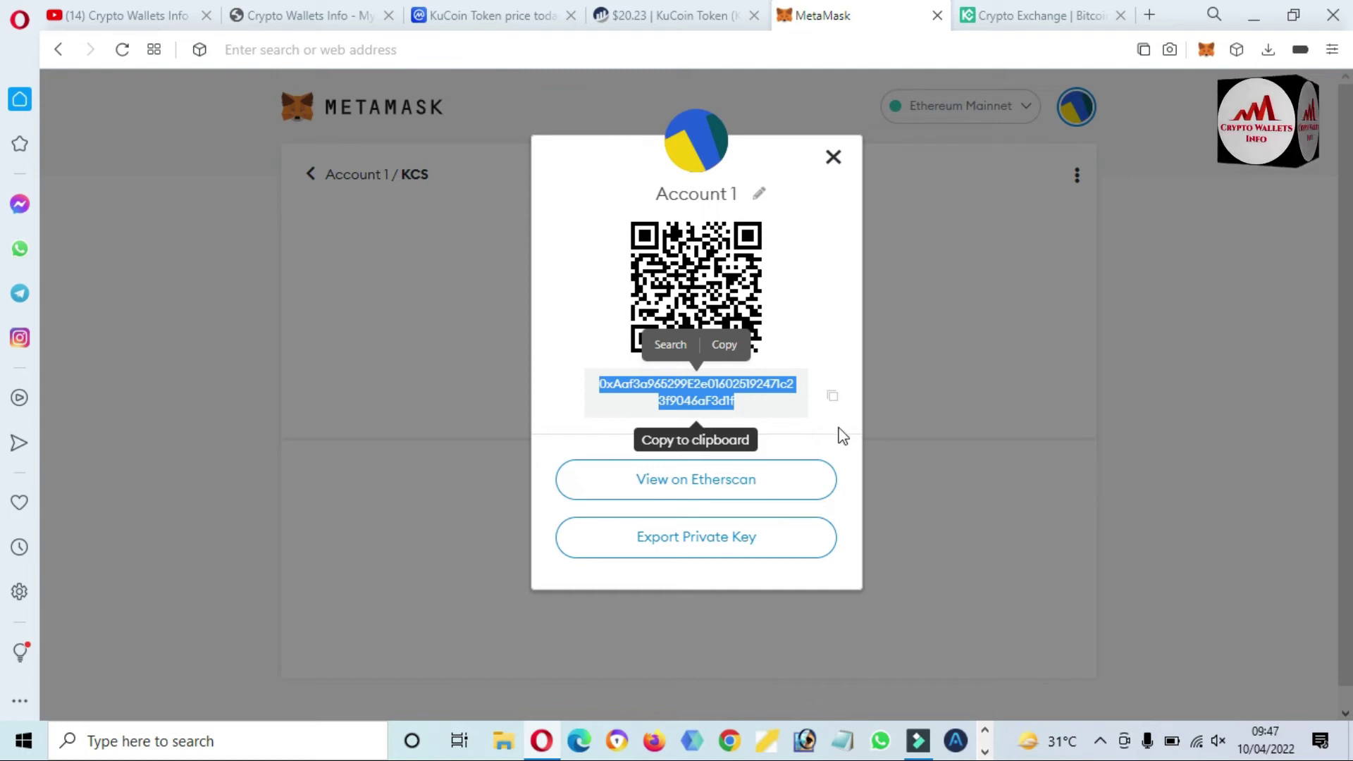
pyautogui.click(854, 446)
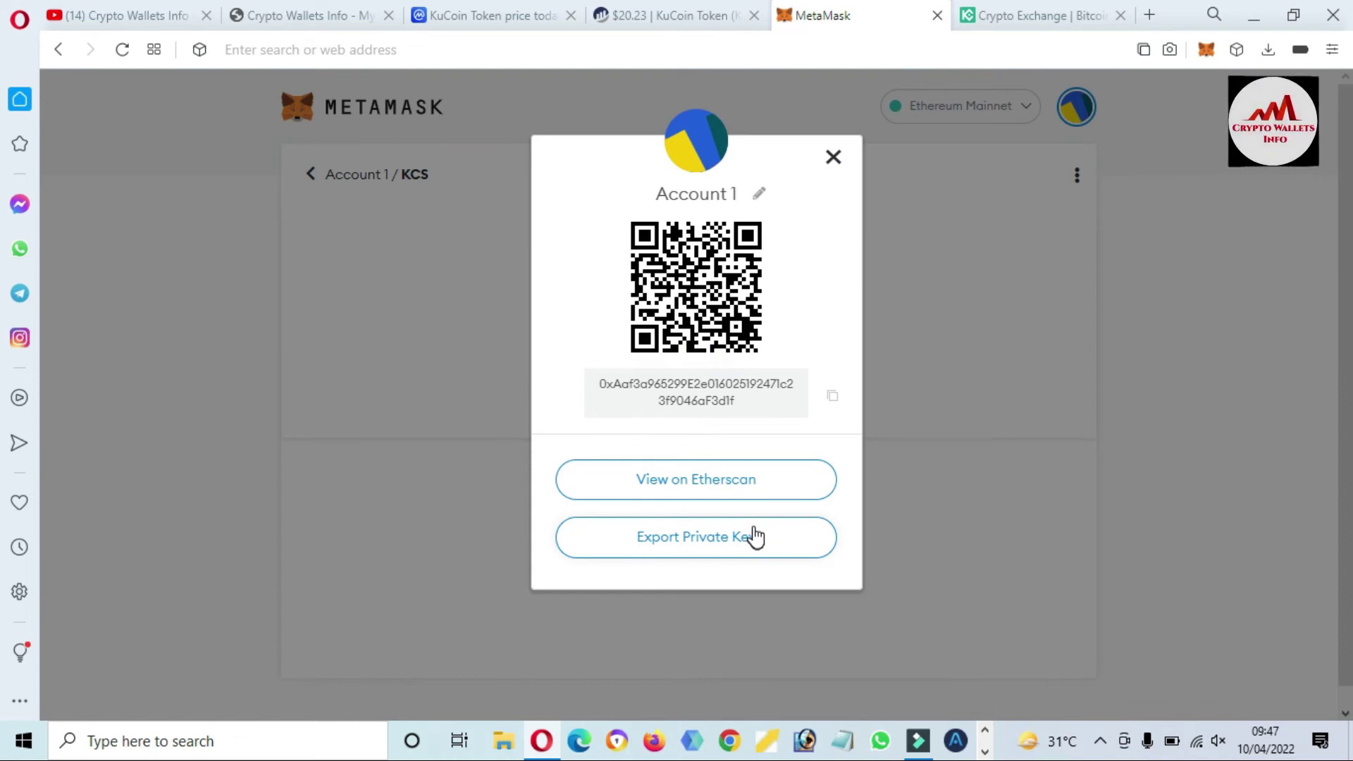
# Step: Start the private key export and enter the wallet password
pyautogui.click(691, 538)
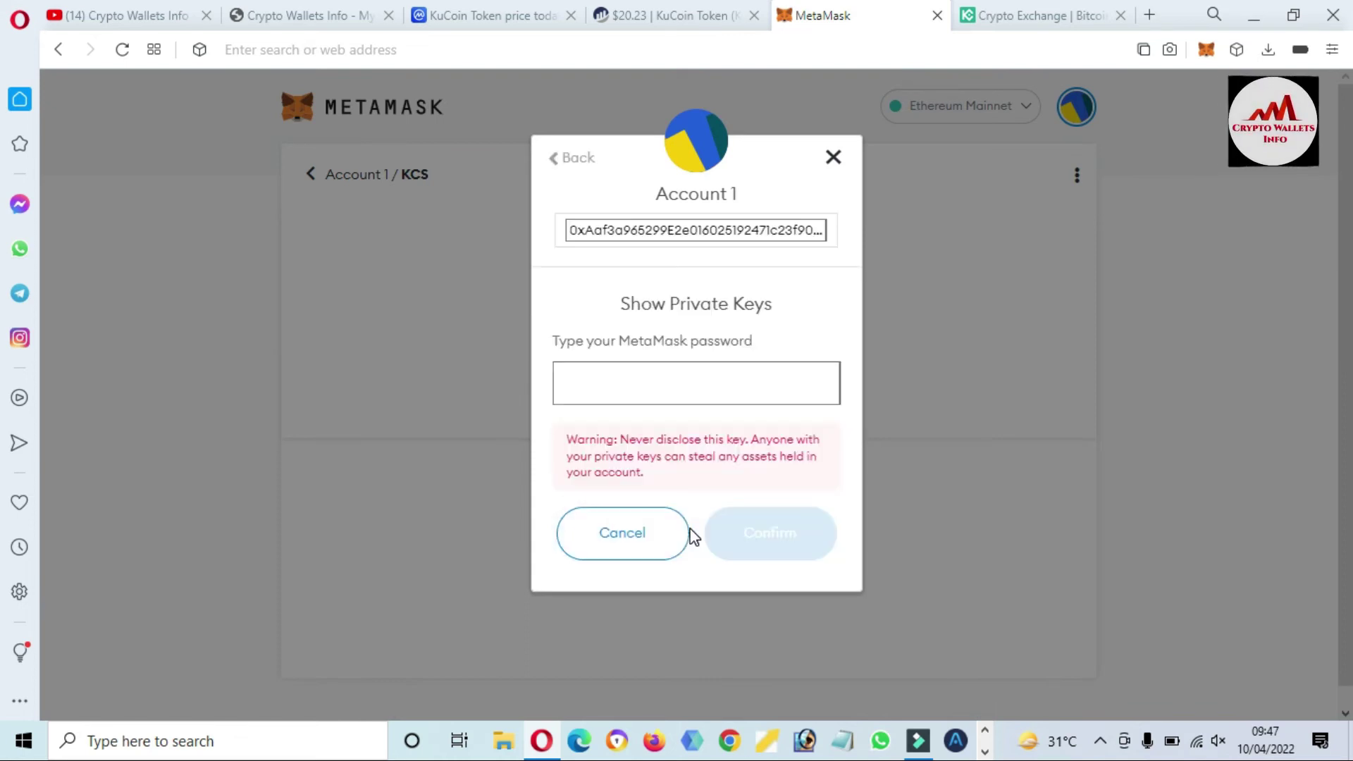
pyautogui.click(600, 381)
pyautogui.write('••••••')
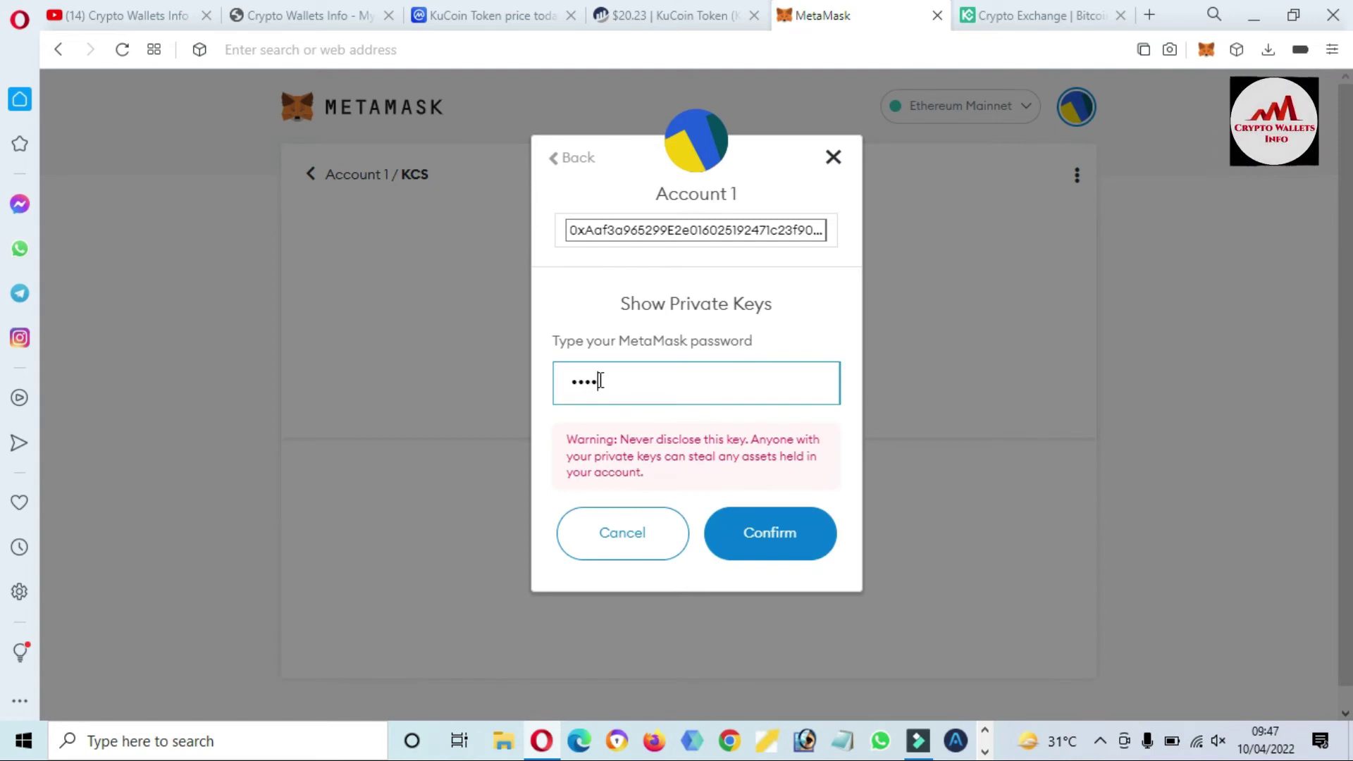
pyautogui.write('•••••')
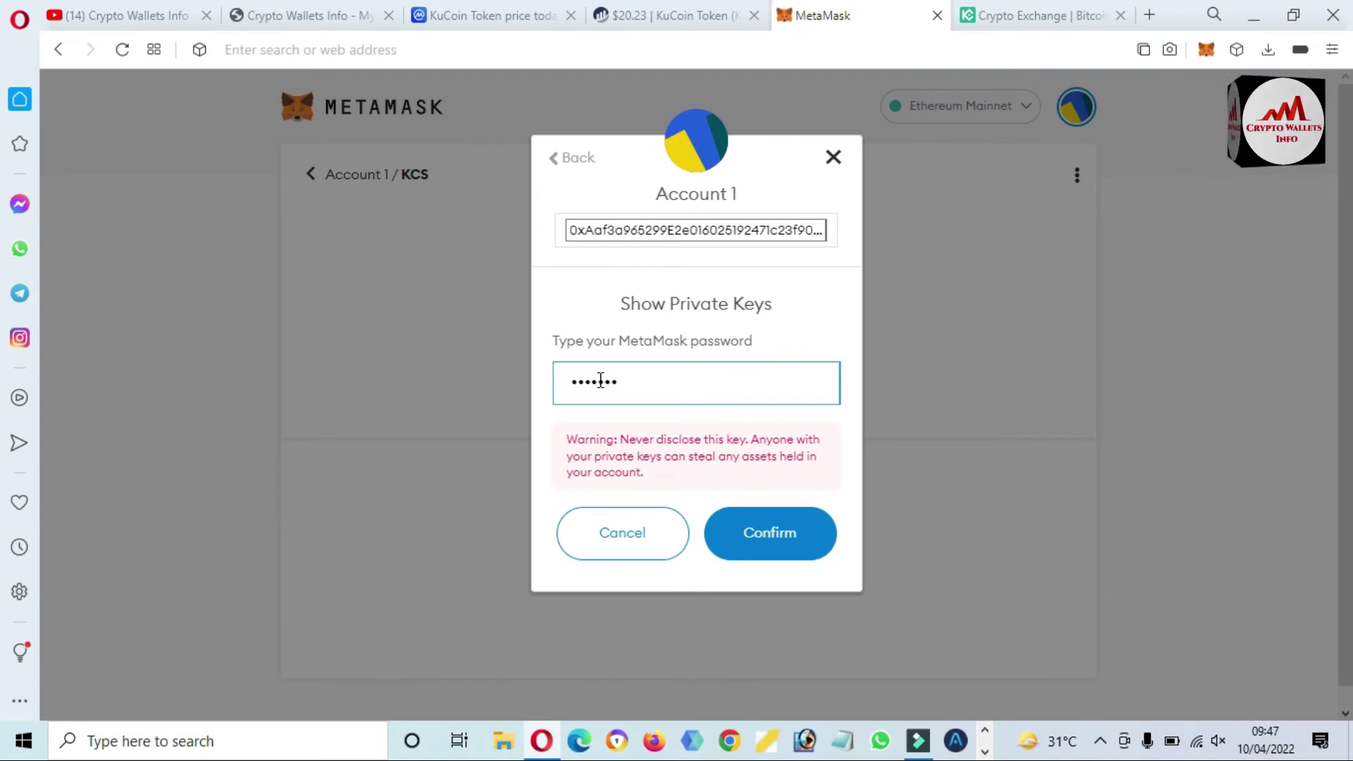
pyautogui.write('••')
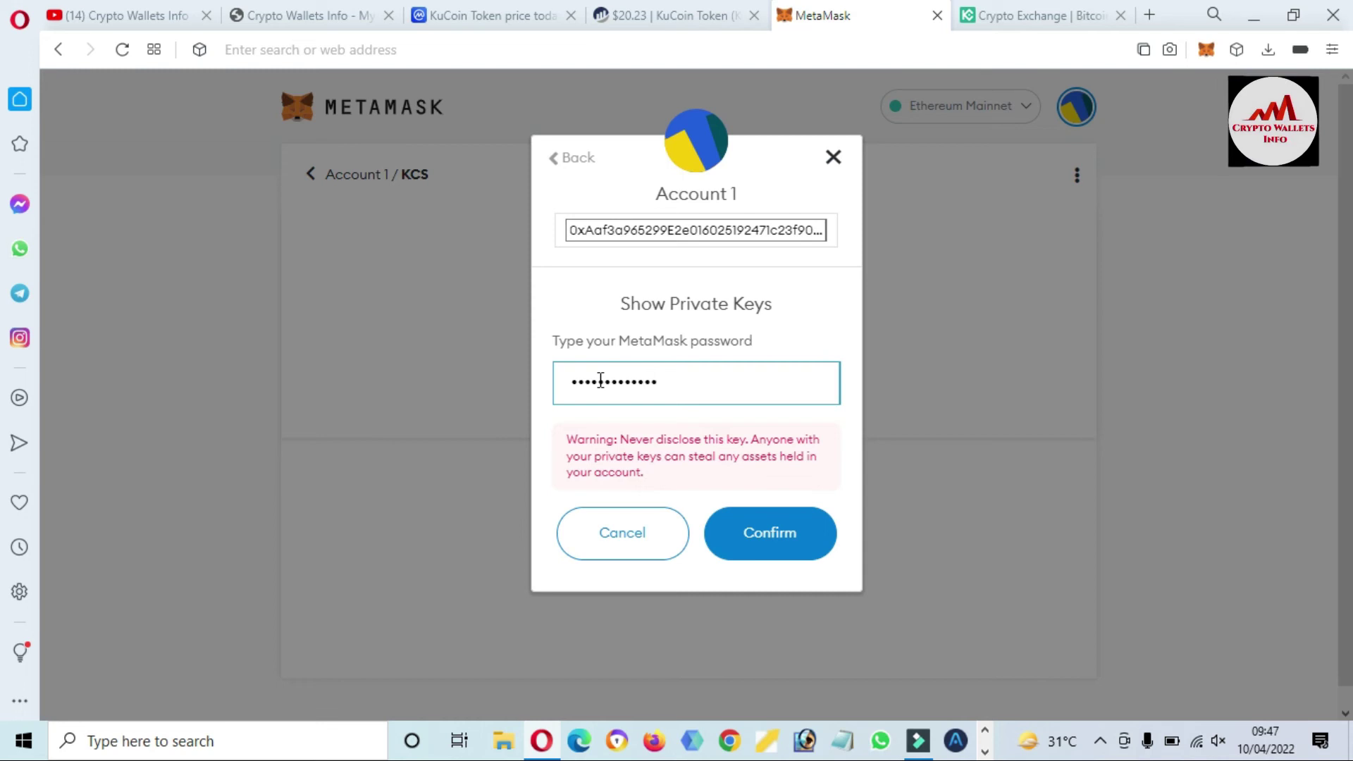
# Step: Confirm to reveal Account 1's private key, highlight the key, and close the dialog
pyautogui.click(794, 540)
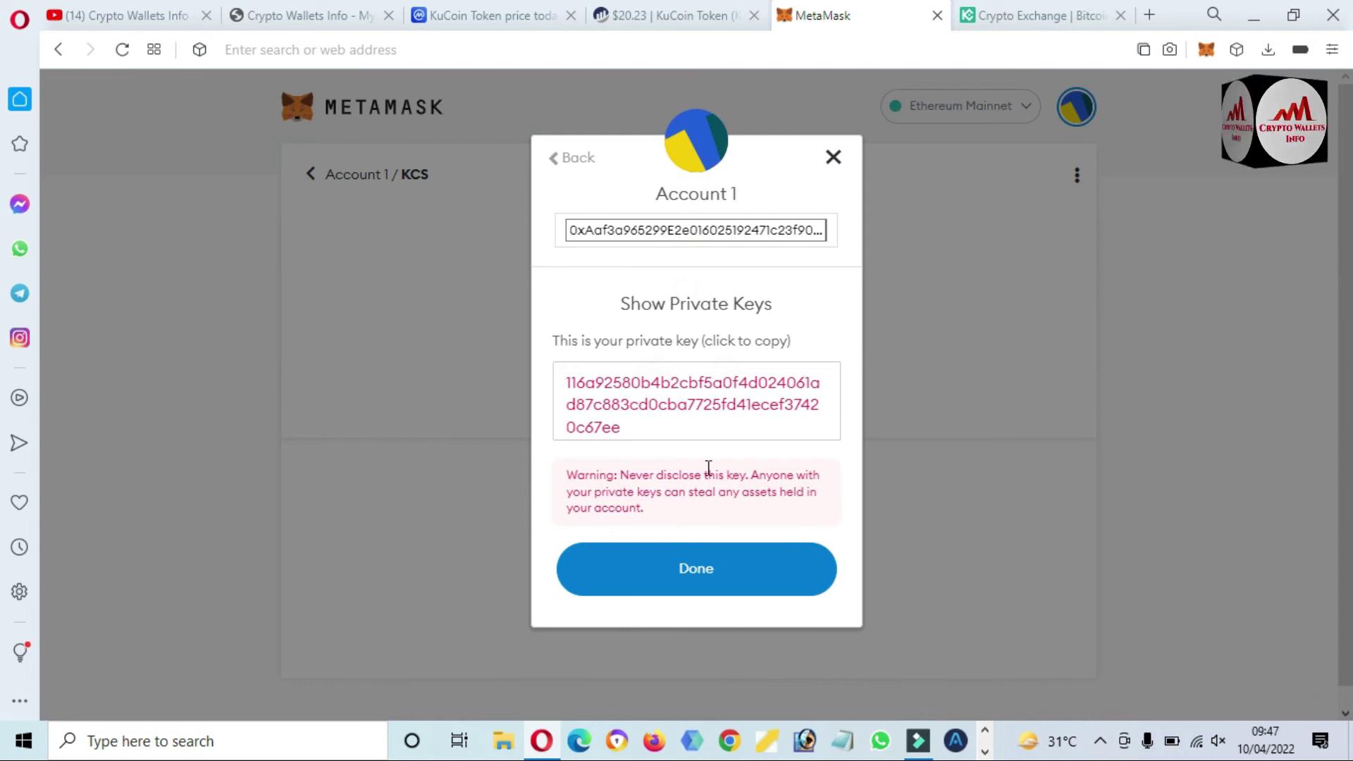
pyautogui.moveTo(705, 426); pyautogui.dragTo(544, 399)
pyautogui.moveTo(613, 425); pyautogui.dragTo(694, 411)
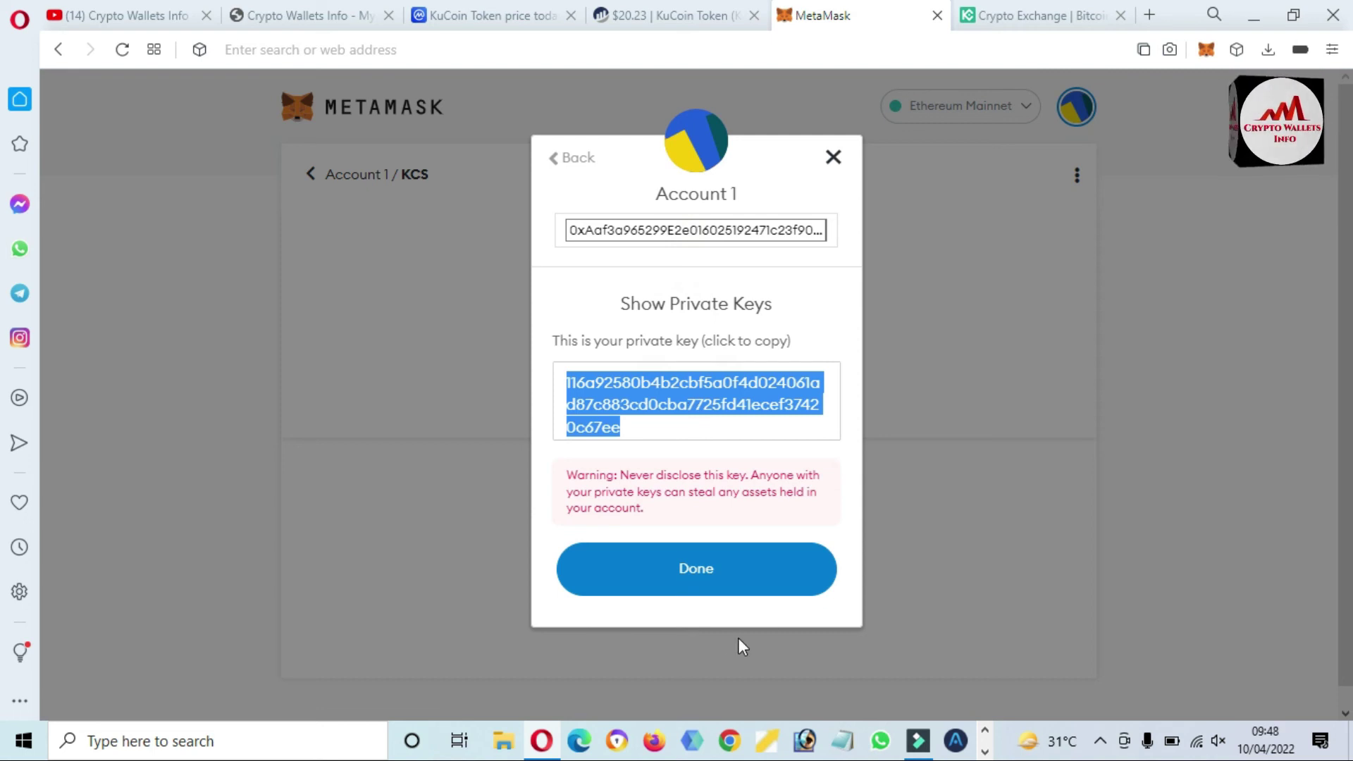
pyautogui.click(697, 577)
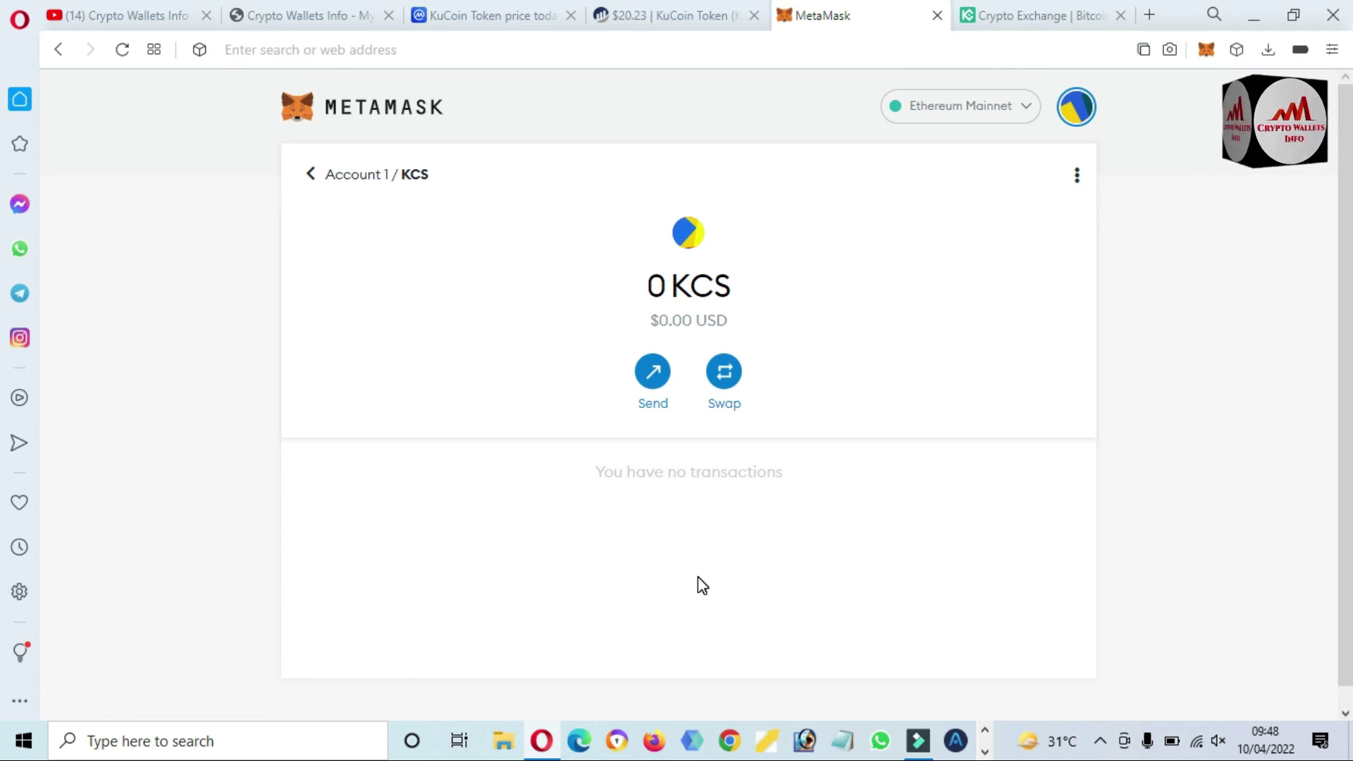
# Step: Return to the Crypto Wallets Info YouTube channel, highlight its name, and scroll the home page
pyautogui.click(126, 14)
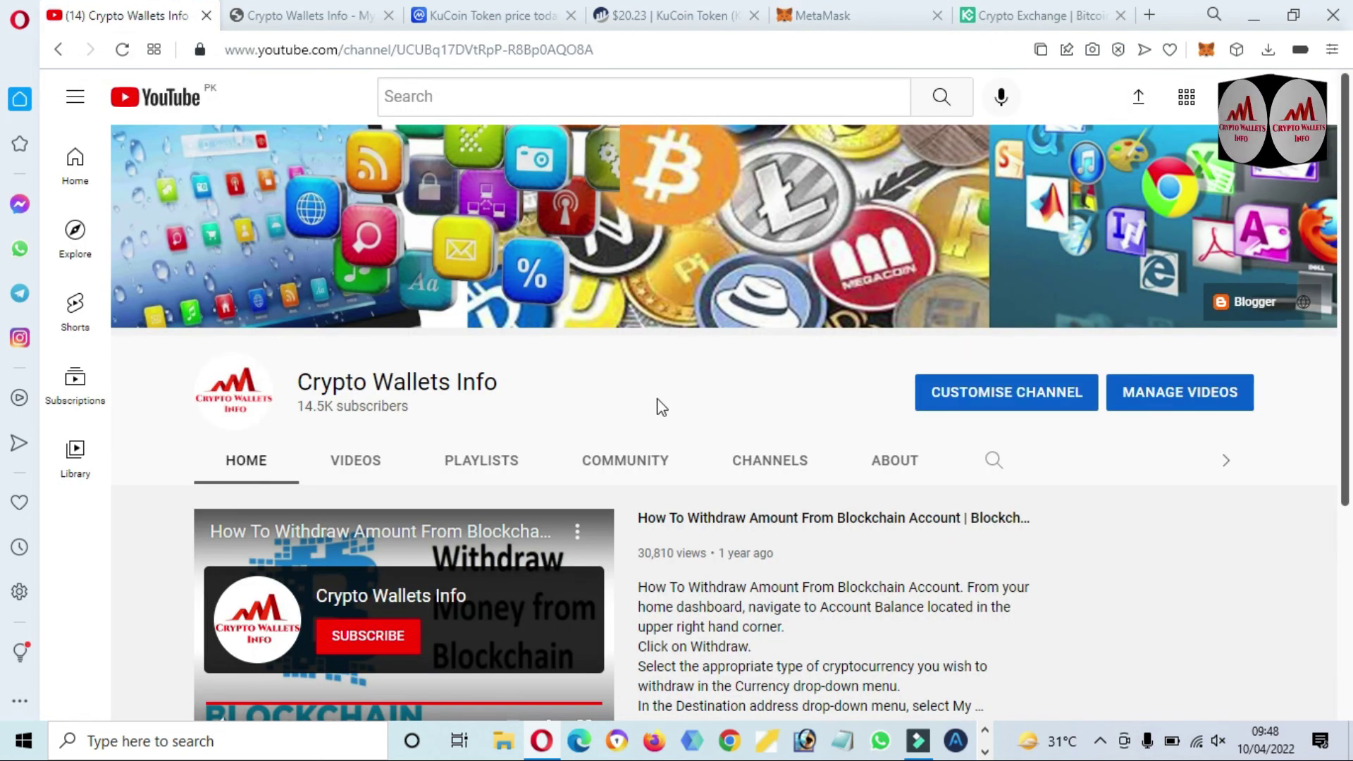
pyautogui.moveTo(523, 389); pyautogui.dragTo(299, 365)
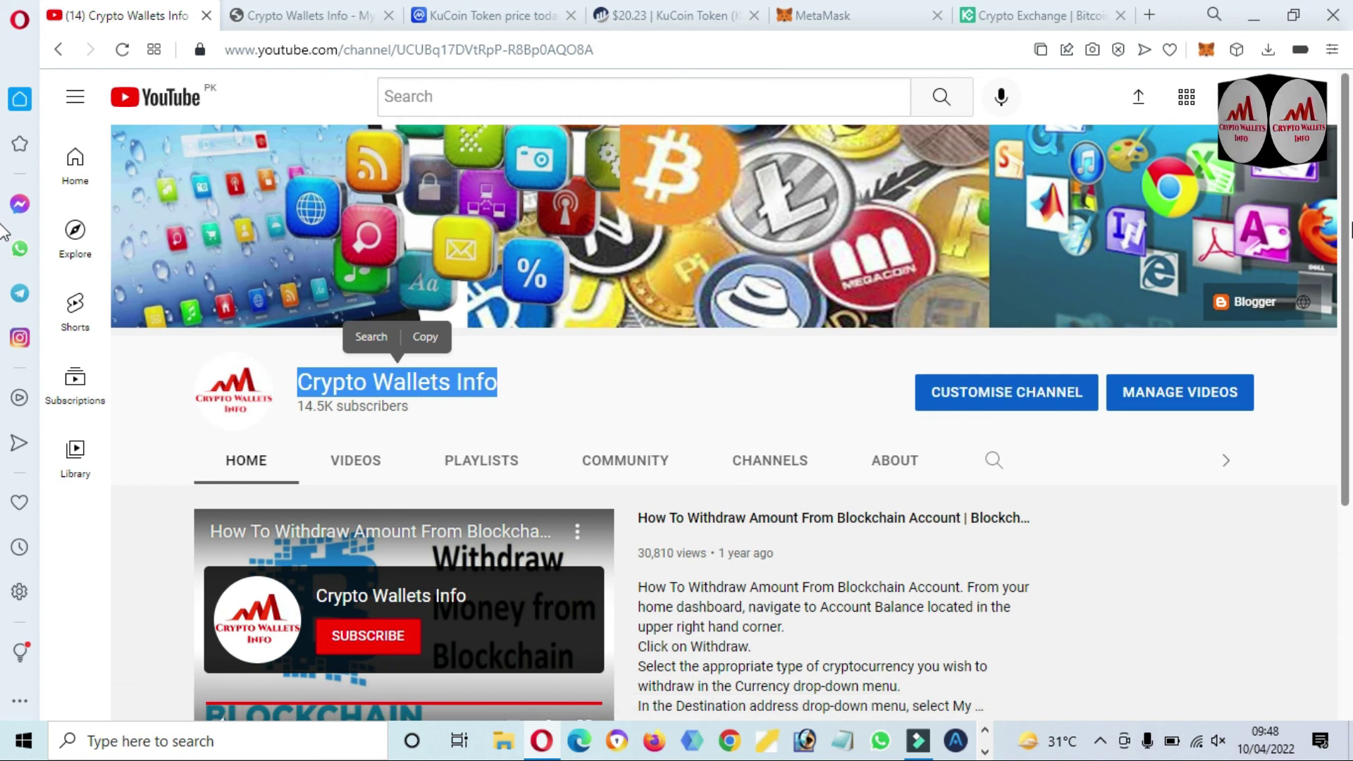
pyautogui.scroll(-4, 1347, 549)
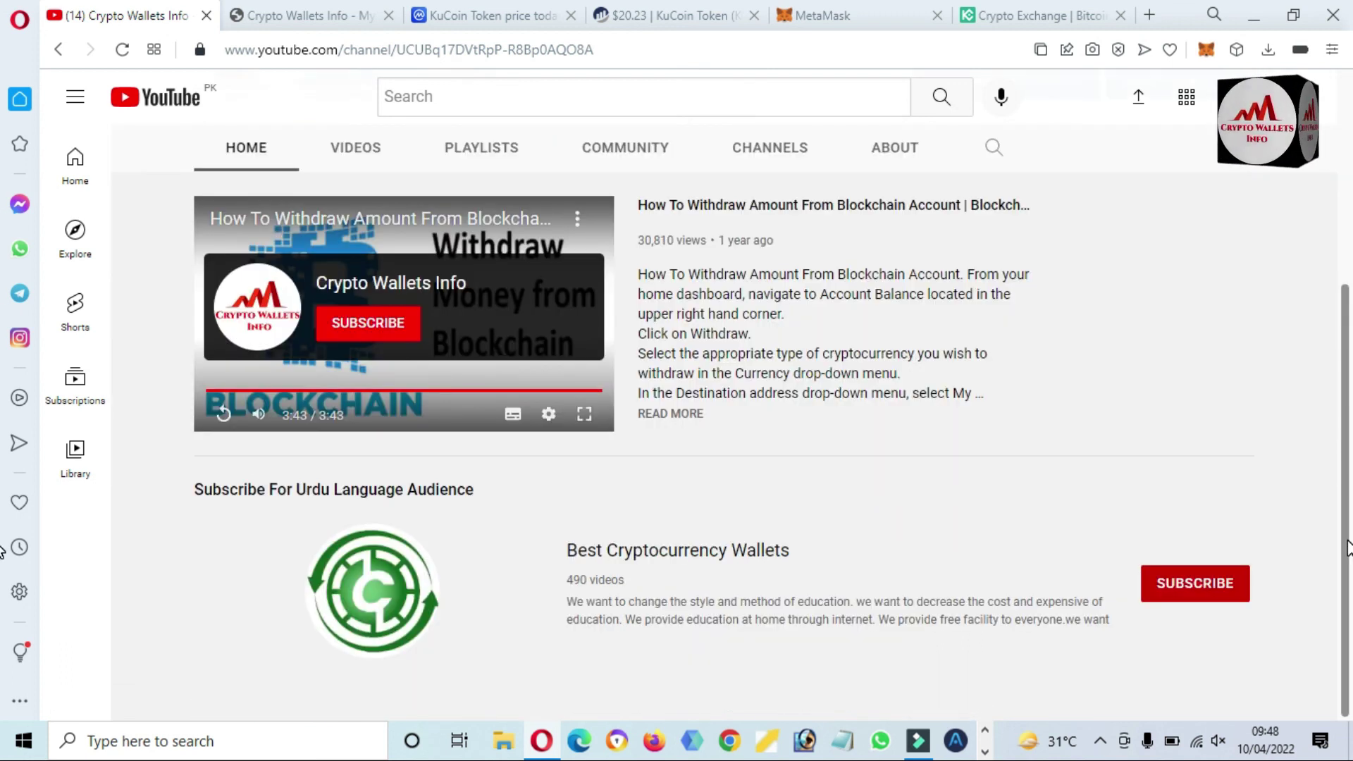
pyautogui.scroll(4, 1347, 549)
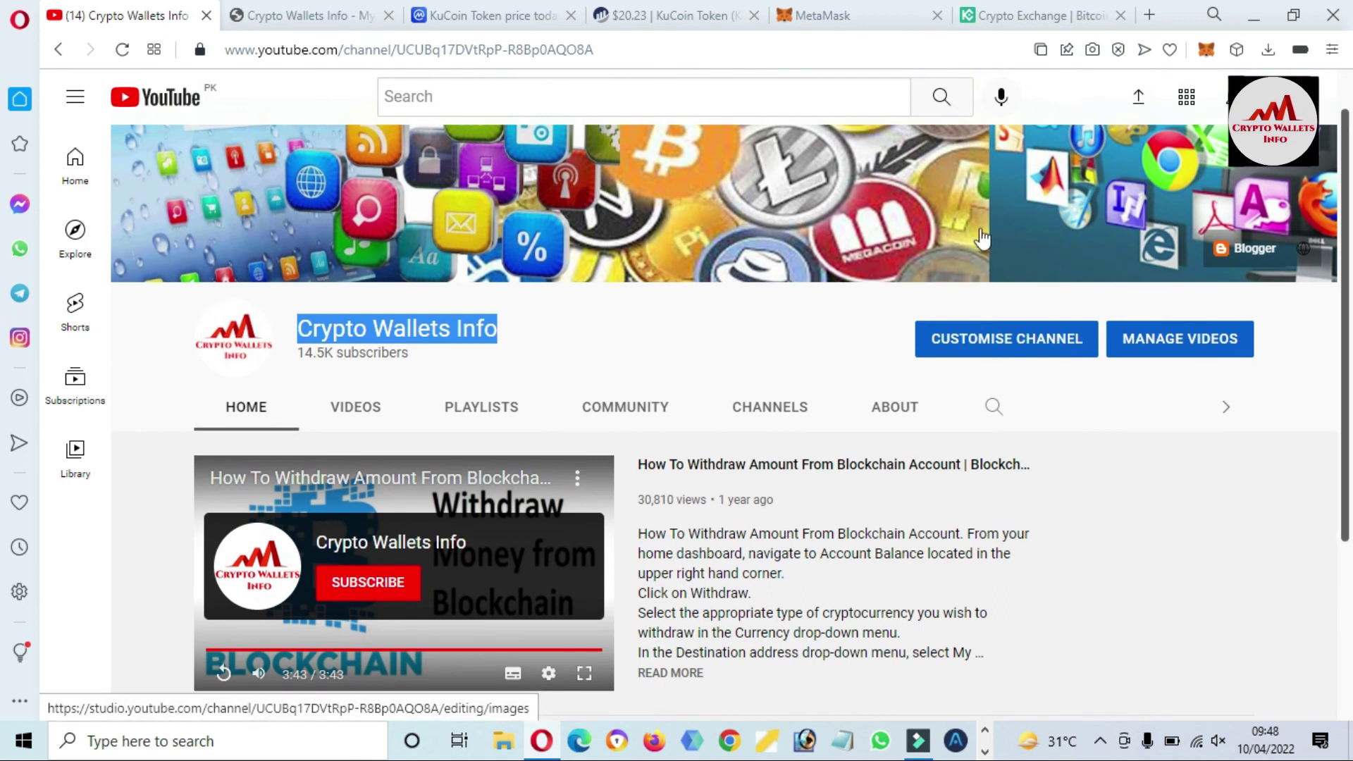
# Step: Switch to the 'Crypto Wallets Info - My CRYPTO WORLD' blog with its BitTorrent wallet posts
pyautogui.click(299, 13)
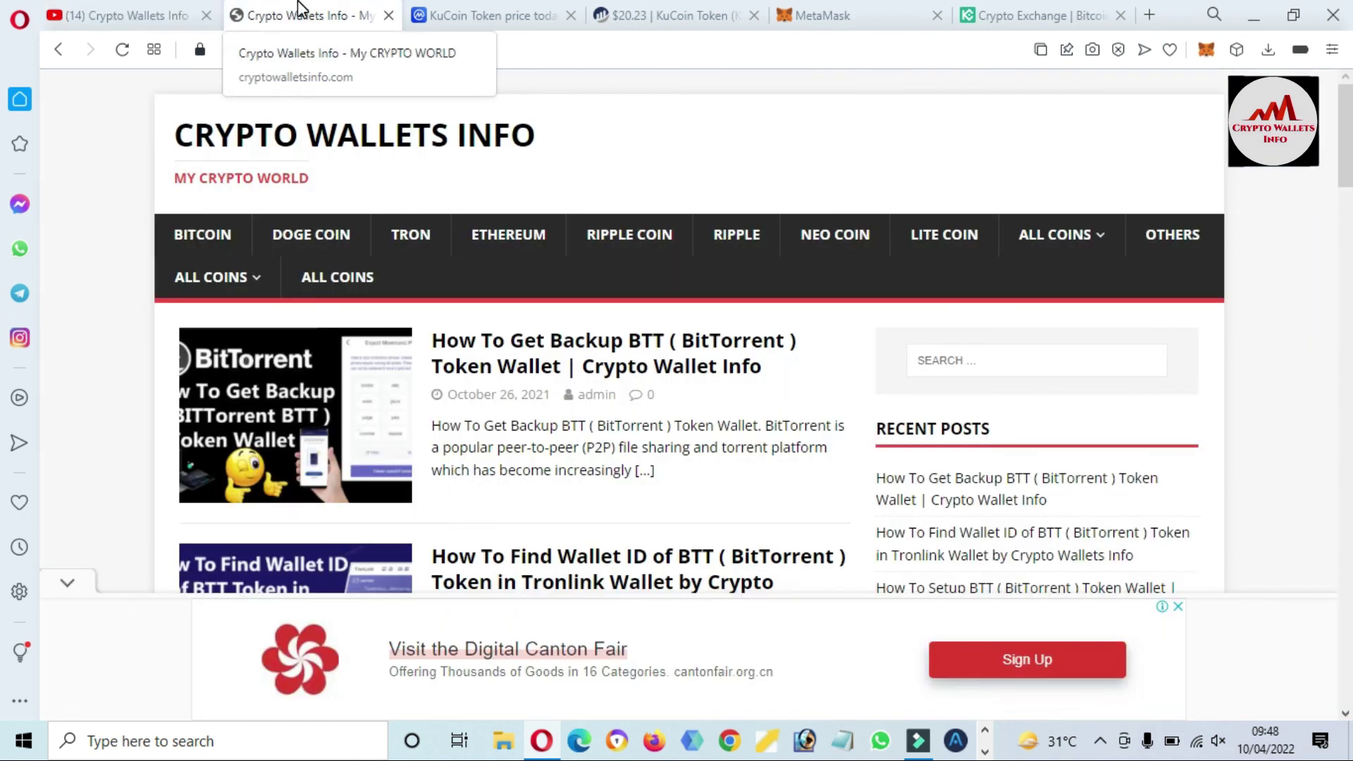